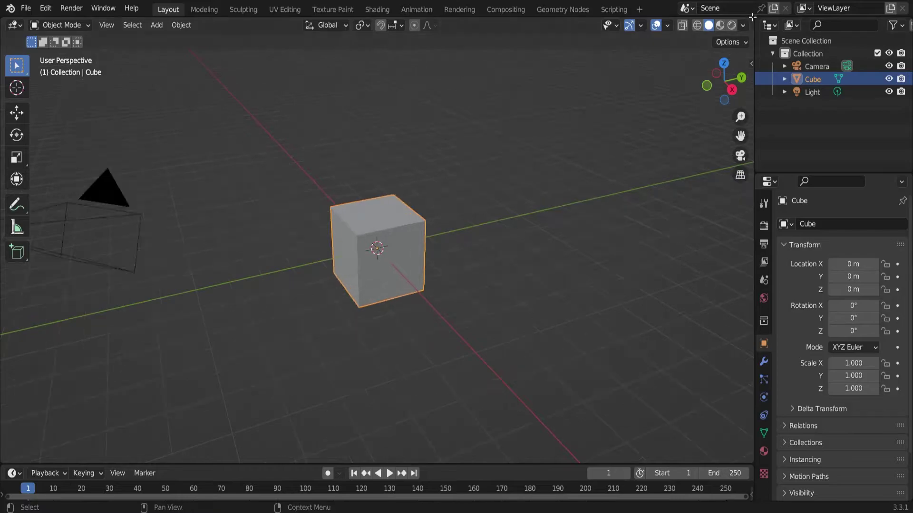
Split the workspace into two side-by-side views and scroll Bing Images to the teeth photo.
left_click_drag(752, 17, 280, 71)
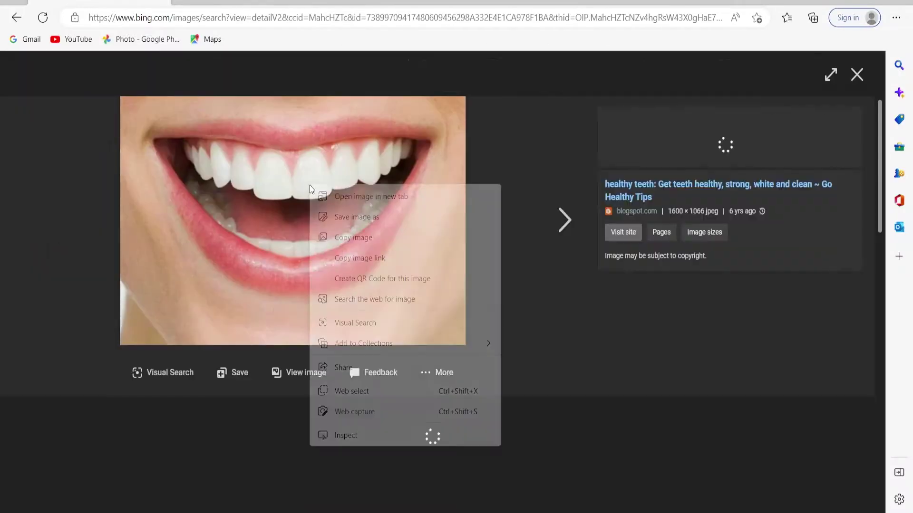
scroll(332, 438, "down", 3)
scroll(333, 437, "down", 5)
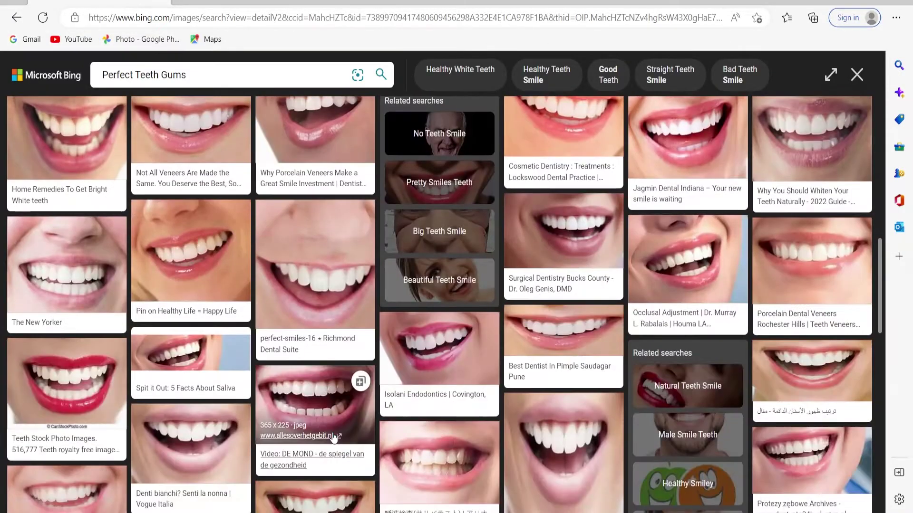
scroll(334, 437, "up", 10)
Save the smiling-mouth photo with white teeth and pink gums into the I-Speak folder.
right_click(305, 193)
left_click(352, 228)
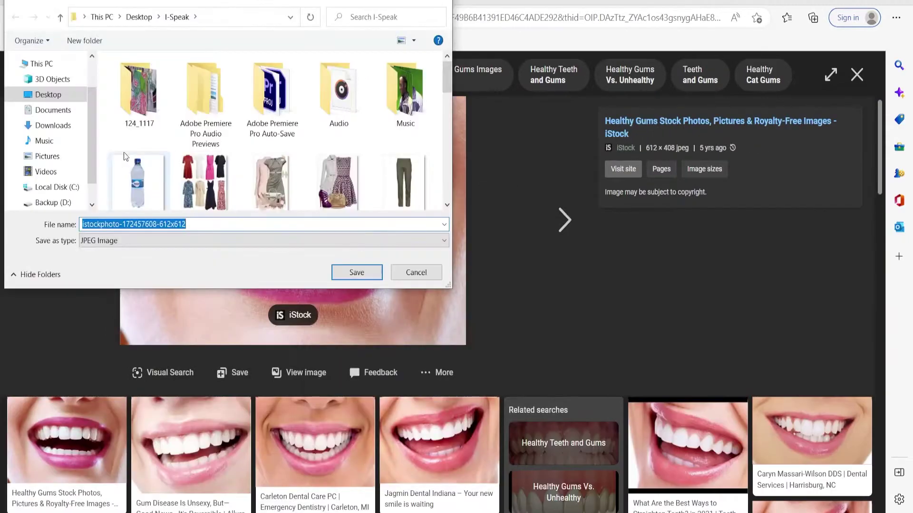
left_click(357, 273)
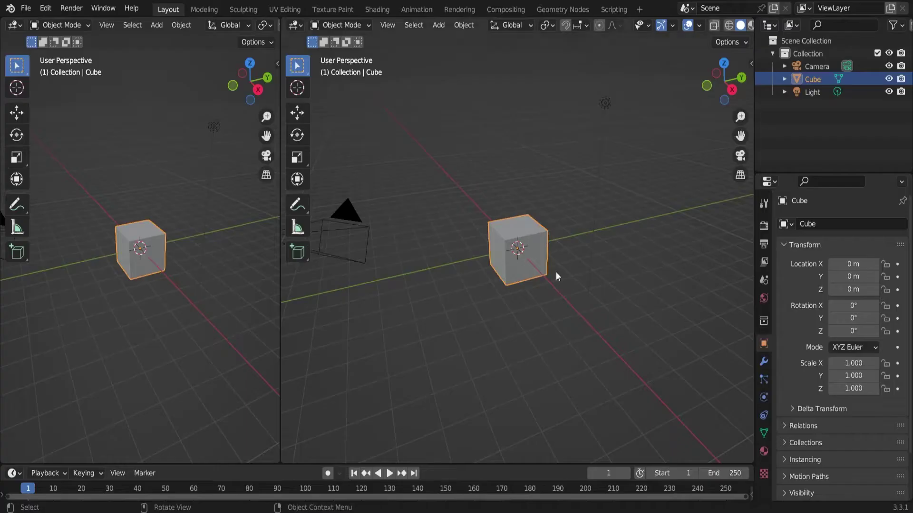
key("shift+F10")
Load the saved teeth photo from the I-Speak folder into the Image Editor.
left_click(203, 26)
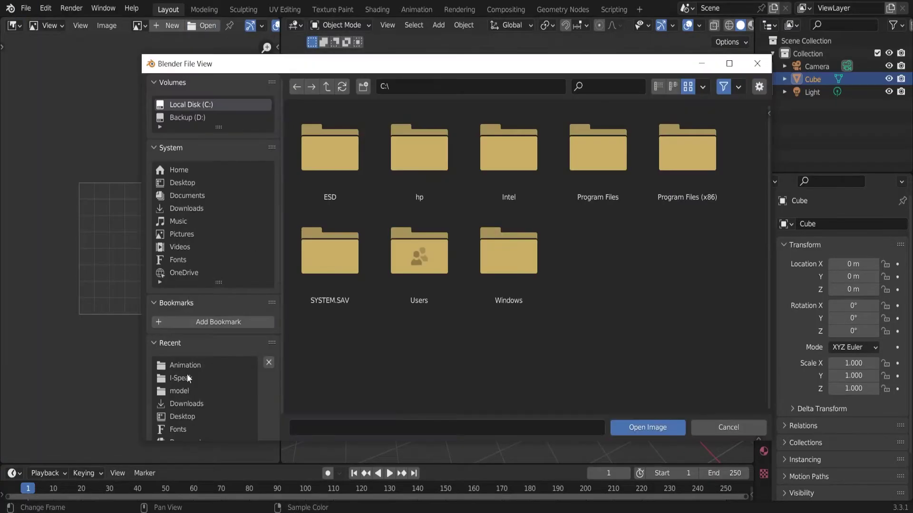
left_click(188, 377)
double_click(435, 245)
left_click(203, 26)
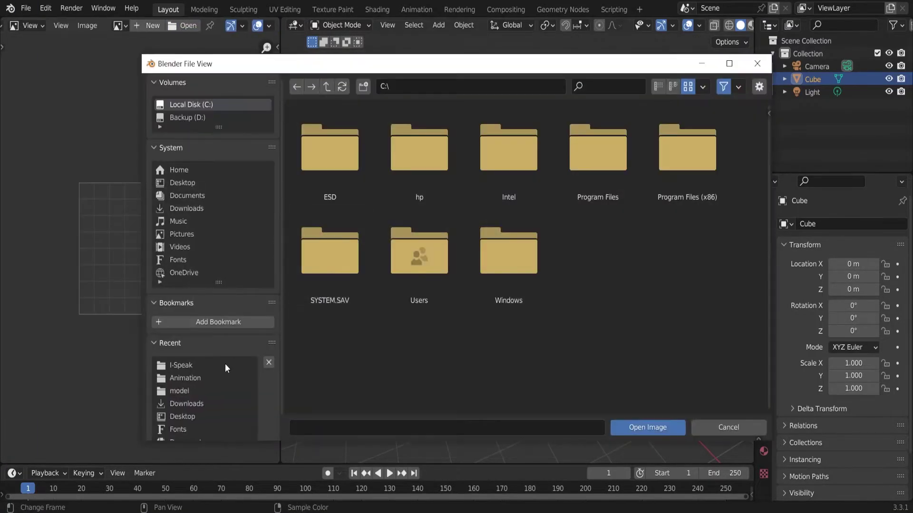
left_click(188, 378)
double_click(326, 261)
Replace the default cube with a plane and widen the 3D view beside the photo.
key("Delete")
key("shift+a")
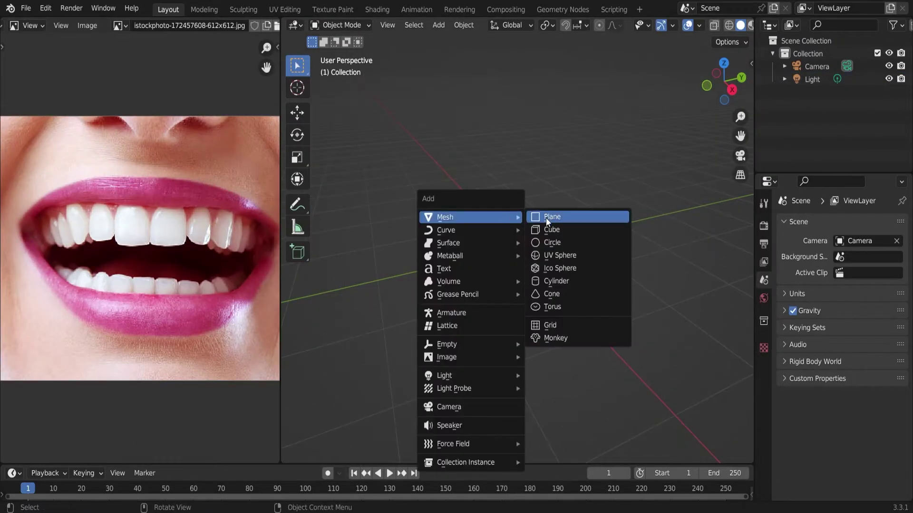
left_click(547, 214)
mouse_move(283, 280)
left_mouse_down()
mouse_move(142, 285)
mouse_move(155, 294)
left_mouse_up()
scroll(476, 256, "down", 2)
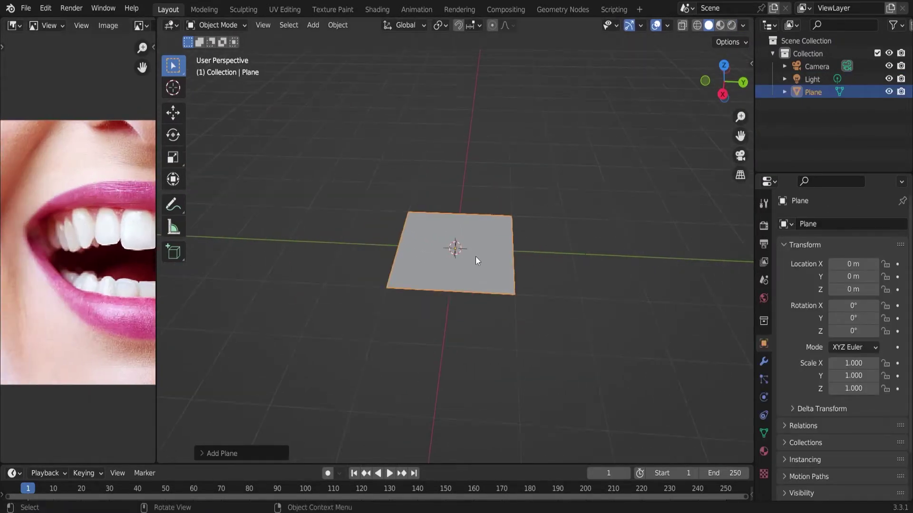
Add a Mirror modifier to the plane and shift it right in Edit Mode.
left_click(763, 362)
left_click(841, 224)
left_click(661, 370)
key("Tab")
left_click(172, 113)
mouse_move(504, 245)
left_mouse_down()
mouse_move(567, 241)
mouse_move(553, 300)
mouse_move(484, 304)
mouse_move(556, 295)
left_mouse_up()
Stand the plane upright by rotating it 90° on X in front view.
key("1")
key("r")
key("x")
key("9")
key("0")
key("Return")
left_click(508, 303)
Add loop cuts and drag vertices to outline the front tooth shape.
left_click(456, 300)
key("ctrl+r")
scroll(514, 298, "up", 1)
left_click_drag(570, 233, 573, 233)
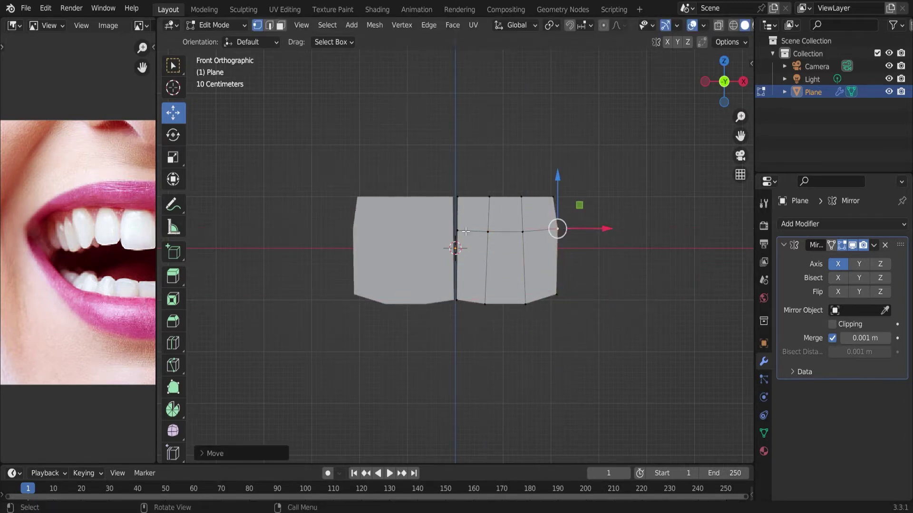
left_click_drag(457, 196, 465, 197)
key("ctrl+r")
left_click(496, 268)
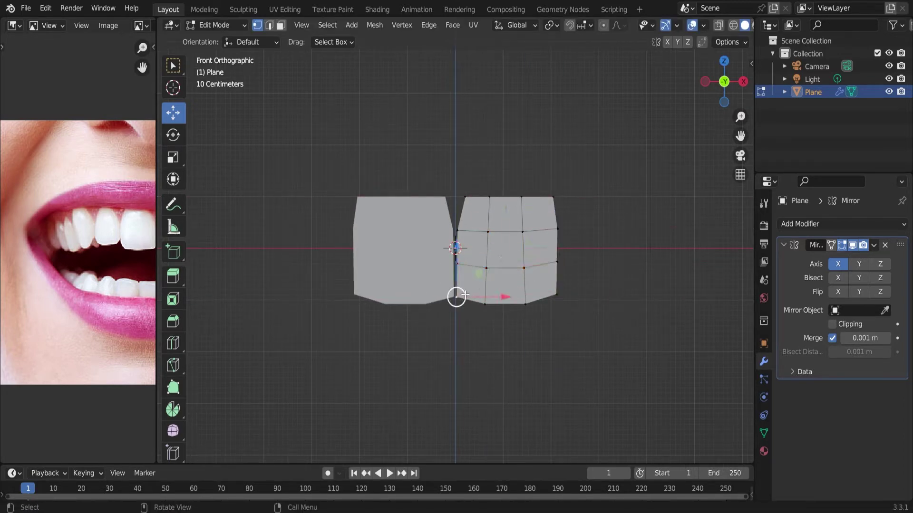
Select all the geometry and extrude it to give the teeth thickness.
key("a")
left_click_drag(505, 248, 518, 258)
middle_click_drag(537, 236, 428, 228)
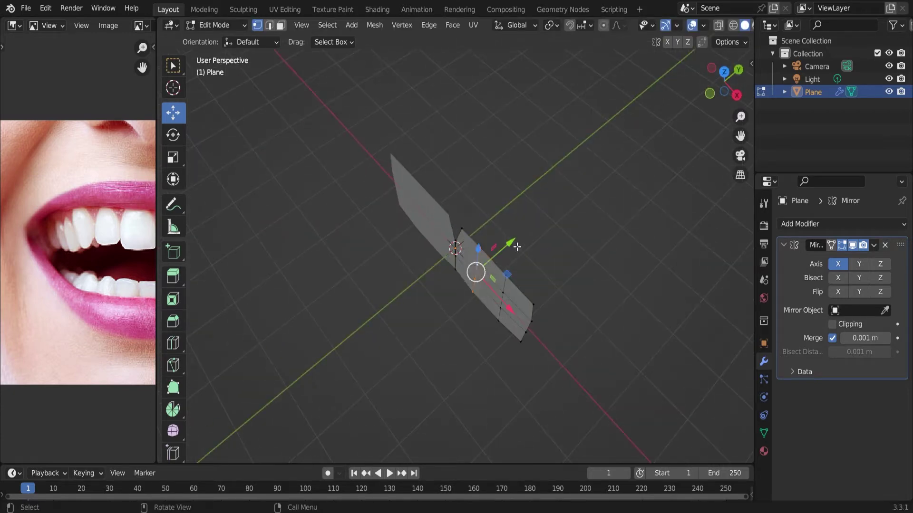
key("a")
key("e")
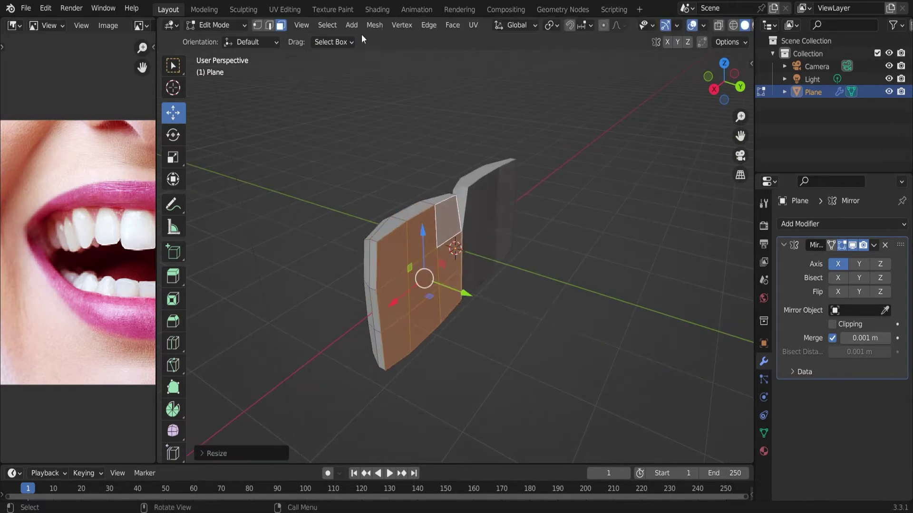
Select one tooth's column of faces and inspect it from the front view.
left_click(424, 307)
key("KP_1")
scroll(476, 262, "up", 2)
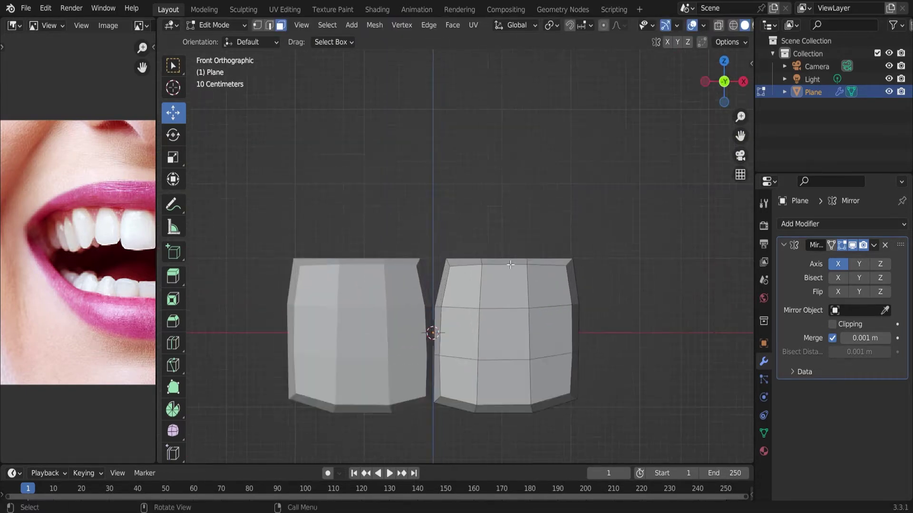
middle_click_drag(475, 238, 523, 200)
key("KP_1")
scroll(523, 238, "up", 3)
left_click_drag(527, 220, 528, 214)
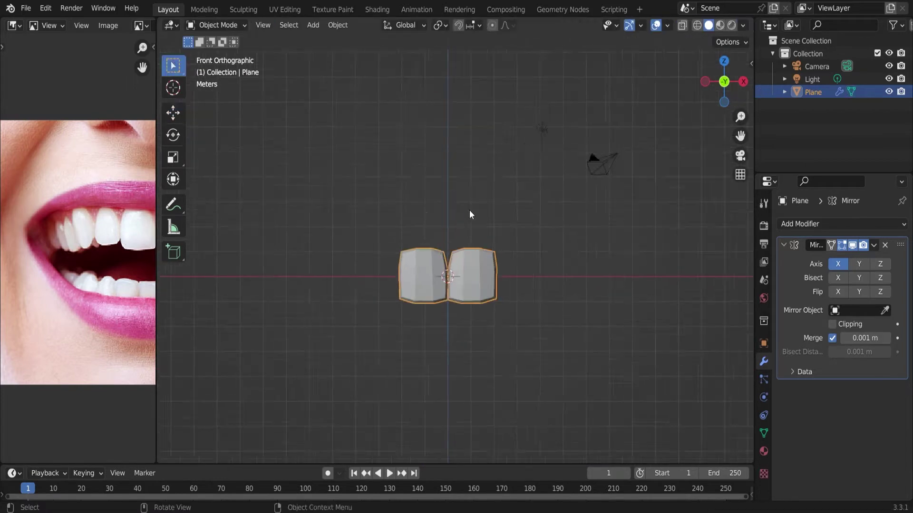
Duplicate the tooth, slide the copy along X beside the others and scale it.
key("shift+d")
key("x")
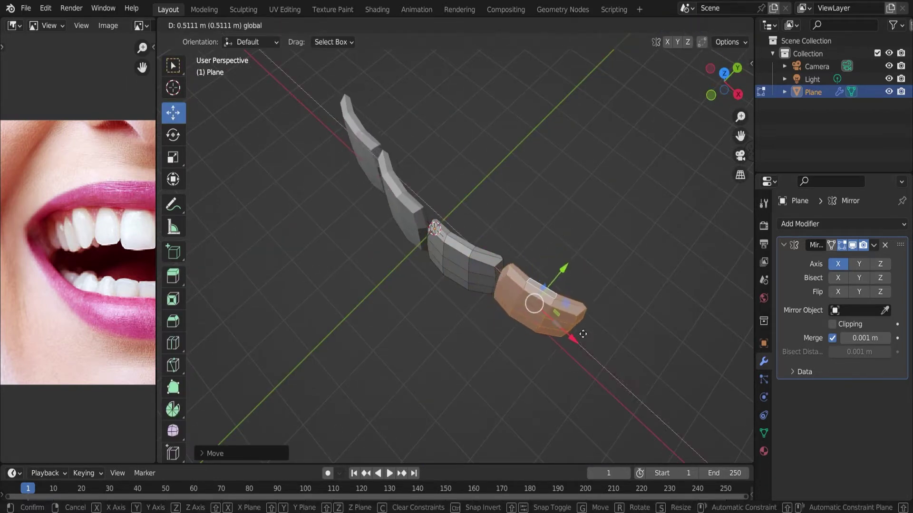
left_click(570, 265)
key("KP_1")
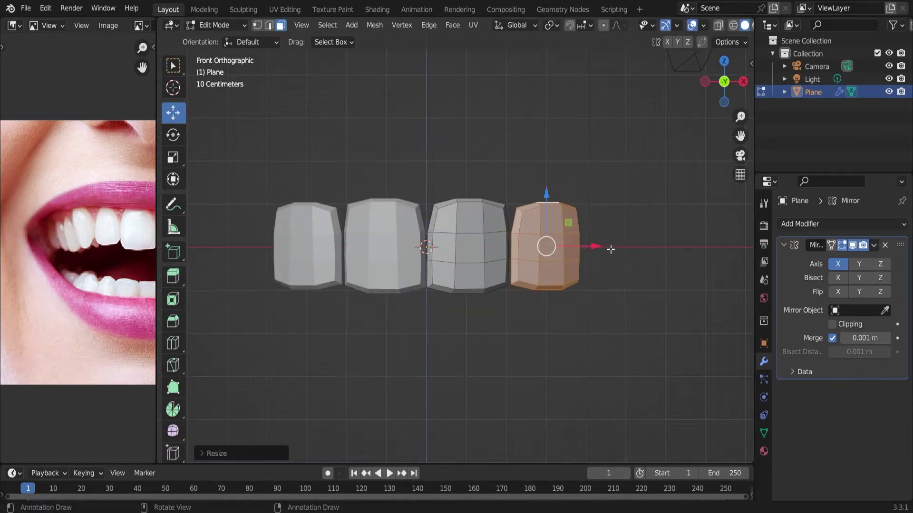
mouse_move(607, 248)
middle_mouse_down()
mouse_move(596, 192)
mouse_move(596, 267)
middle_mouse_up()
key("s")
left_click(596, 268)
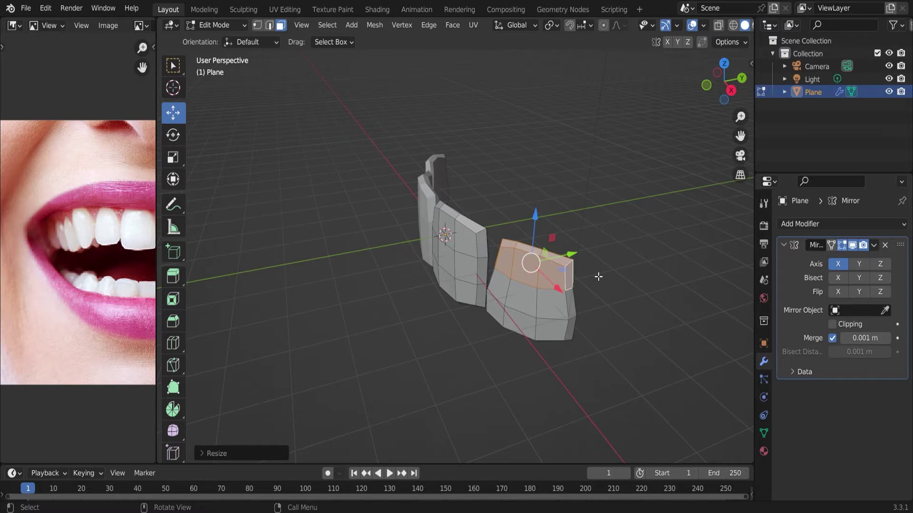
Raise the outer tooth's top face in front orthographic view to taper its crown.
right_click(598, 275)
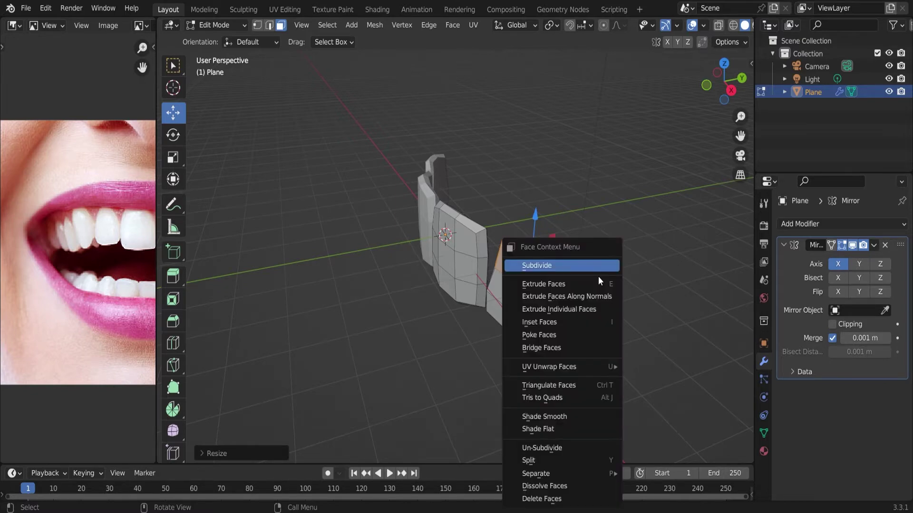
key("Escape")
key("KP_1")
scroll(467, 255, "up", 3)
middle_click_drag(467, 254, 499, 210)
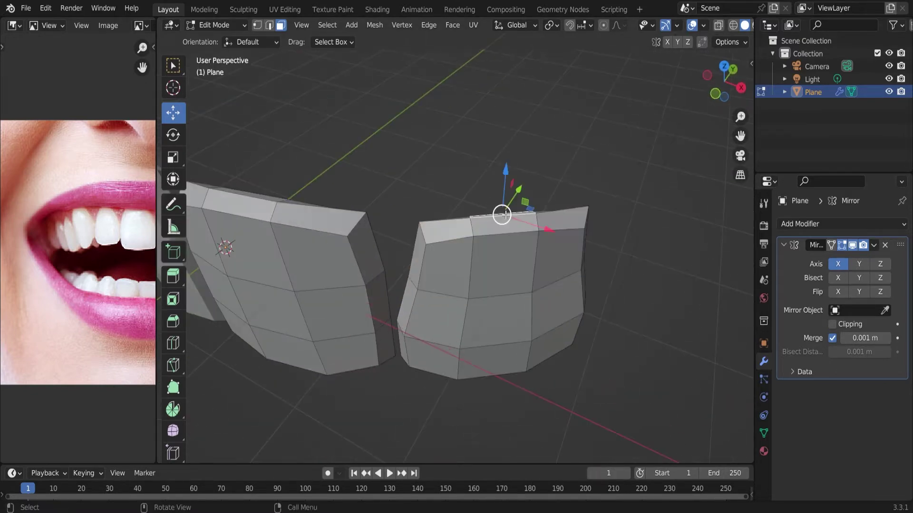
key("KP_1")
left_click_drag(468, 264, 457, 198)
middle_click_drag(458, 197, 364, 282)
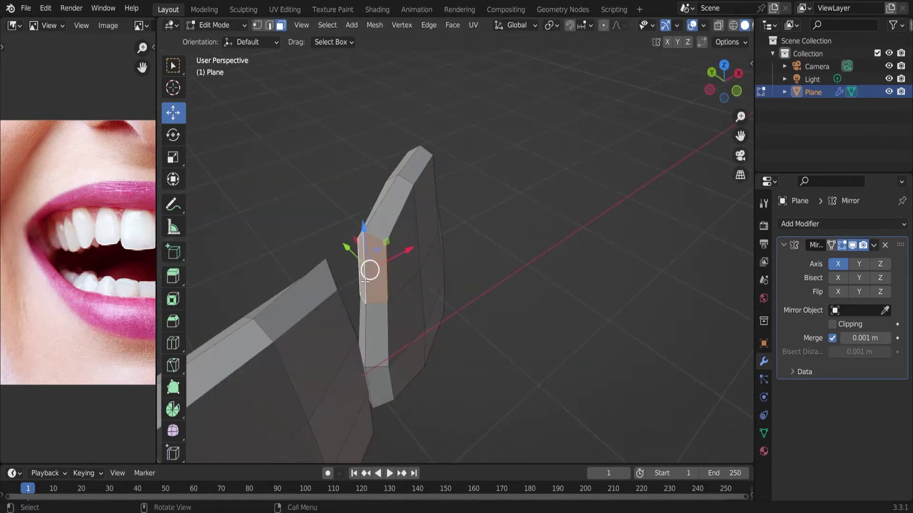
key("KP_1")
key("a")
left_click_drag(447, 333, 453, 332)
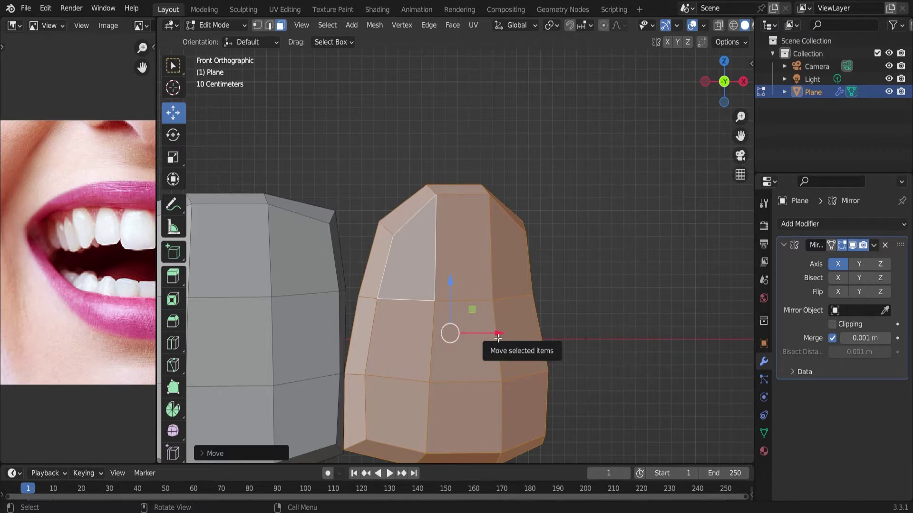
Select the outer tooth's lower edge and move it down.
left_click(526, 236, "alt")
middle_click_drag(526, 236, 447, 316)
key("KP_1")
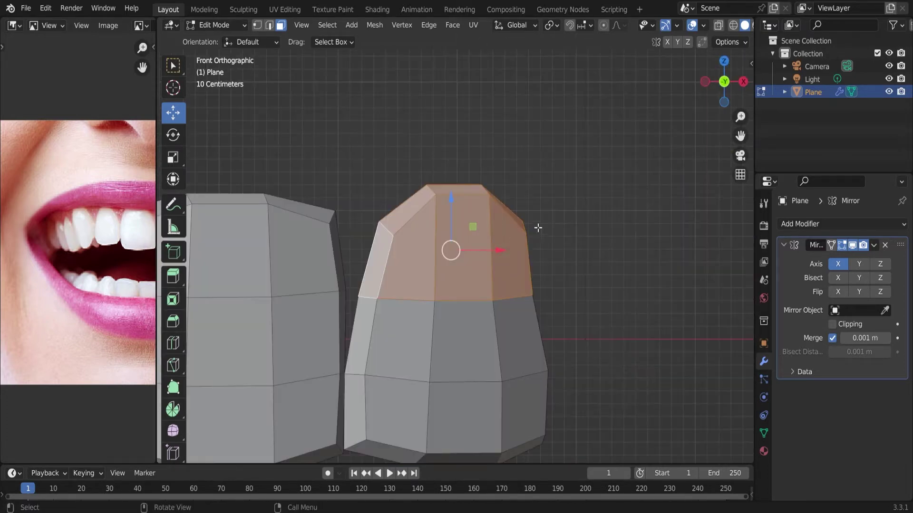
middle_click_drag(538, 228, 561, 266)
left_click_drag(561, 266, 571, 286)
mouse_move(570, 285)
middle_mouse_down()
mouse_move(581, 355)
mouse_move(571, 314)
middle_mouse_up()
left_click(570, 313)
key("KP_1")
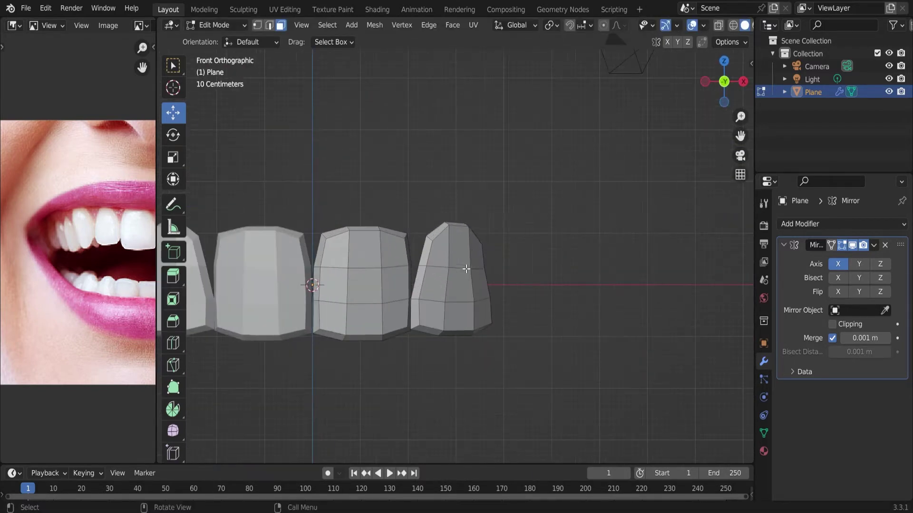
Duplicate the outer tooth and rotate the copy to follow the row's curve at its end.
key("l")
key("shift+d")
key("Escape")
middle_click_drag(466, 268, 531, 284)
key("r")
key("x")
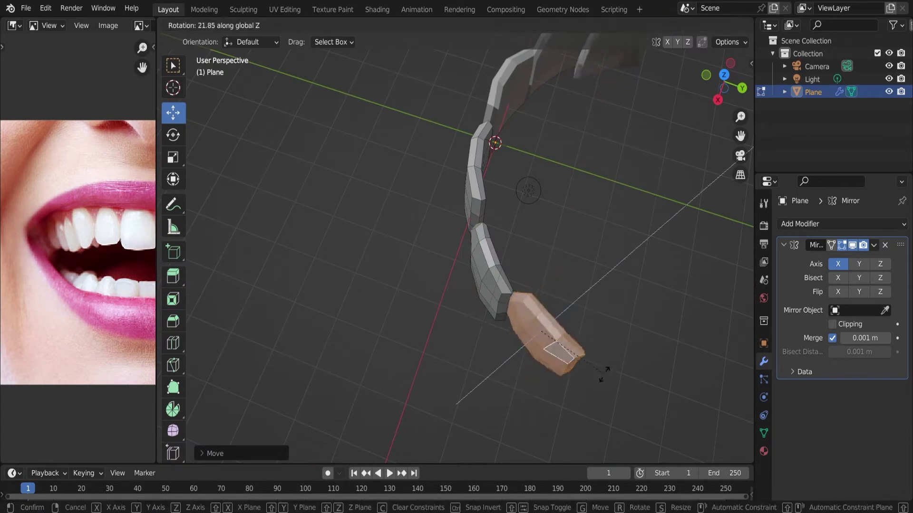
left_click(554, 371)
middle_click_drag(554, 370, 623, 312)
Scale the copied tooth along Y to thin its depth and reposition it.
key("KP_3")
key("s")
key("y")
left_click(600, 282)
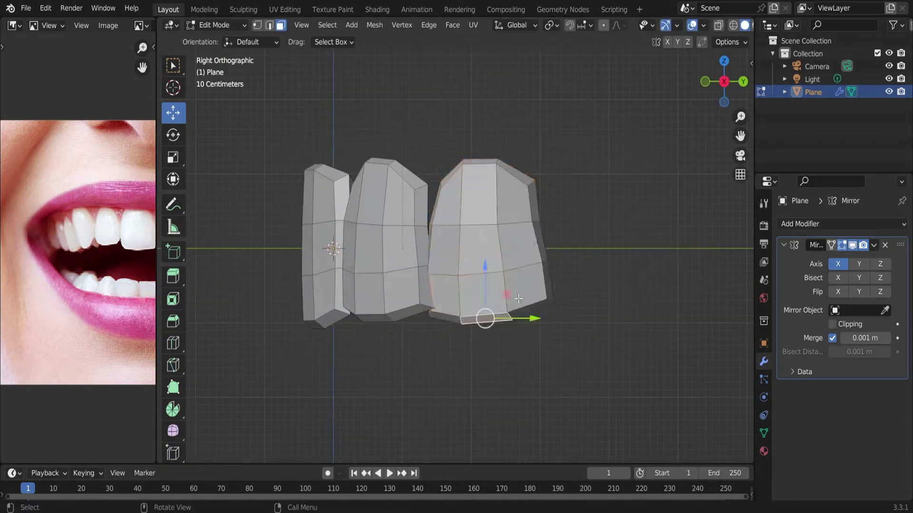
middle_click_drag(485, 318, 428, 304)
key("g")
left_click(490, 243)
Add a vertical edge loop through the tooth and move a vertex.
key("ctrl+r")
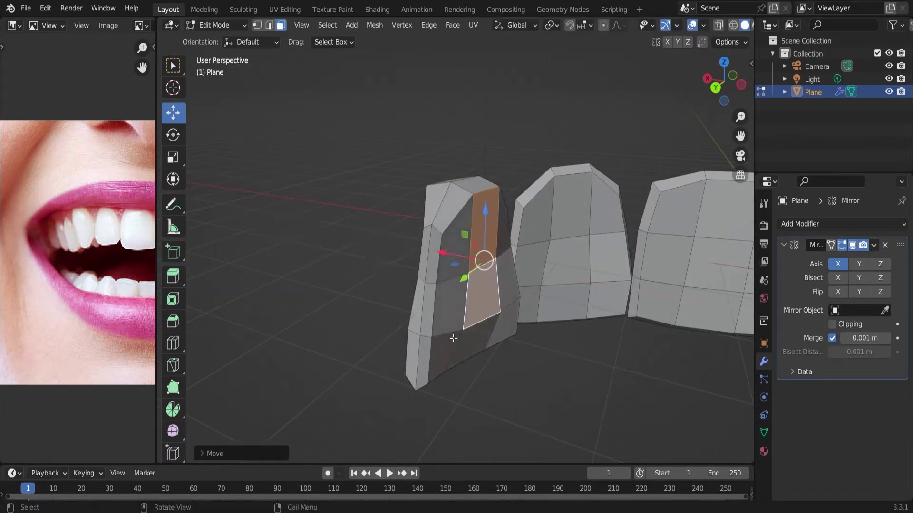
left_click(485, 260)
mouse_move(484, 260)
middle_mouse_down()
mouse_move(469, 281)
mouse_move(472, 326)
mouse_move(286, 50)
mouse_move(438, 325)
mouse_move(450, 374)
mouse_move(474, 360)
middle_mouse_up()
key("1")
key("g")
left_click(439, 325)
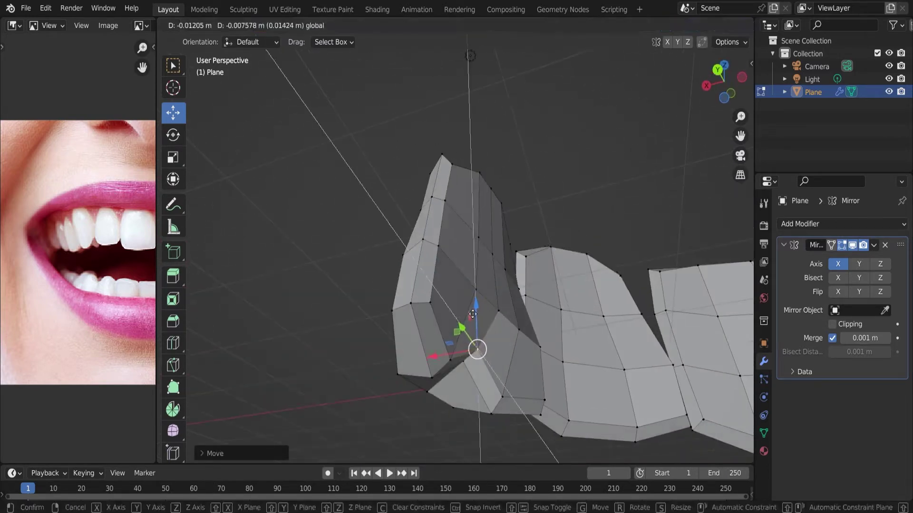
Bevel a strip of the tooth and adjust a vertex to round the crown.
key("ctrl+b")
left_click(474, 360)
mouse_move(464, 393)
middle_mouse_down()
mouse_move(441, 349)
mouse_move(452, 385)
mouse_move(504, 380)
mouse_move(527, 358)
mouse_move(475, 338)
mouse_move(472, 322)
mouse_move(421, 332)
mouse_move(475, 285)
middle_mouse_up()
left_click(451, 386)
key("g")
left_click(480, 401)
In side wireframe view, scale the right tooth's horizontal loop along Y.
key("KP_3")
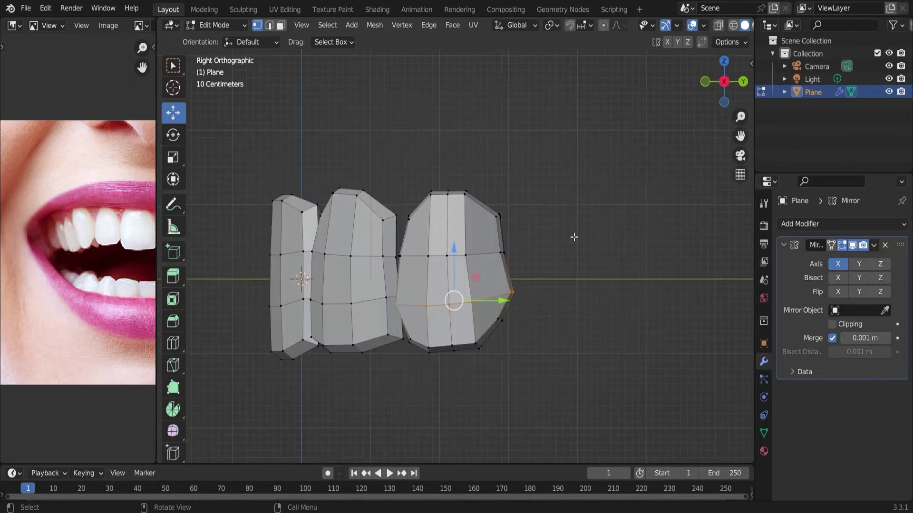
key("shift+z")
key("Escape")
left_click(430, 305, "alt")
key("s")
key("y")
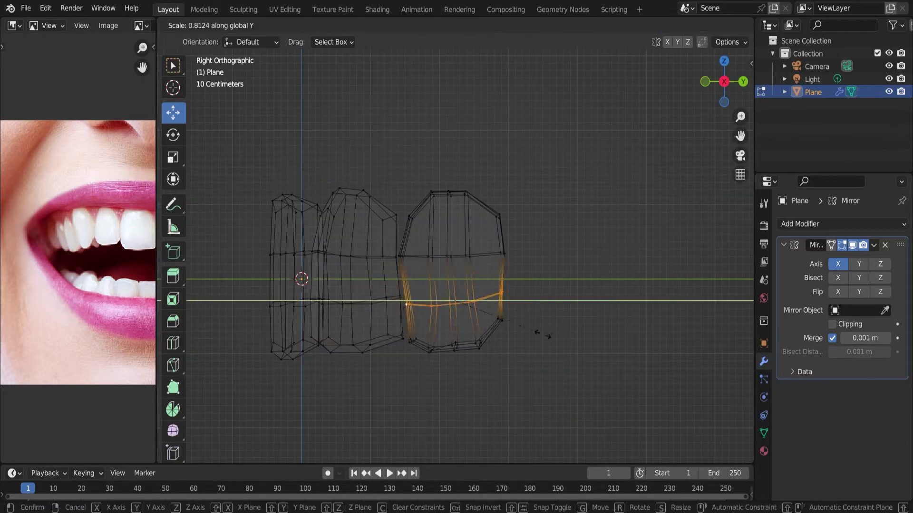
left_click(539, 334)
Raise the right tooth's lower corner vertices.
scroll(466, 302, "up", 3)
left_click_drag(461, 311, 510, 288)
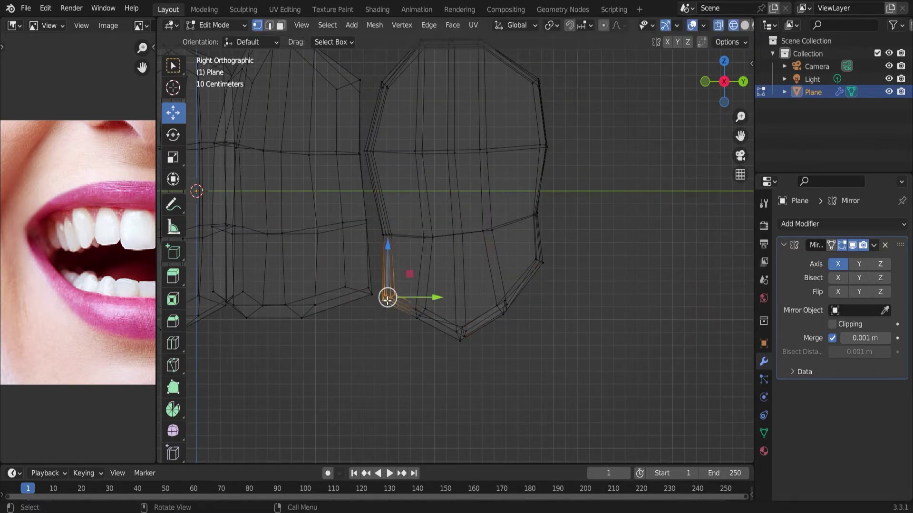
left_click_drag(388, 299, 387, 234)
left_click(520, 214)
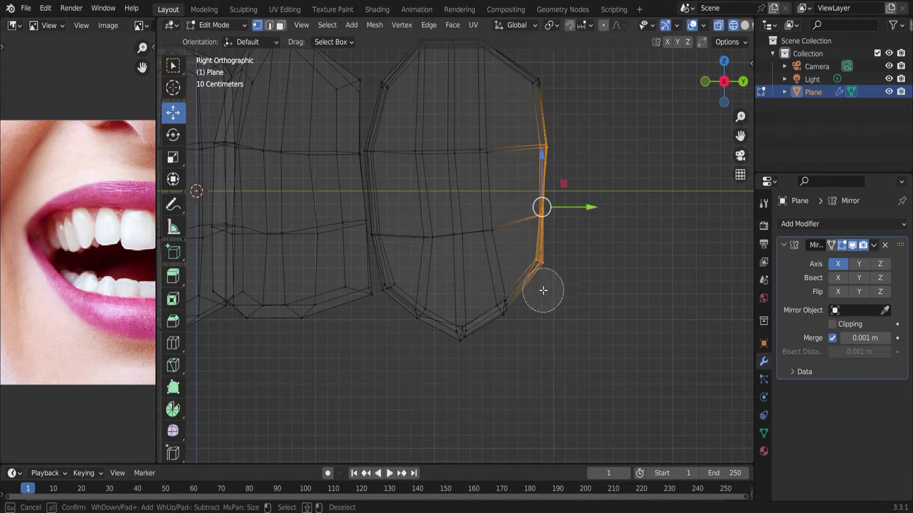
Circle-select the vertices along the tooth's lower edge and move them.
key("Escape")
left_click(502, 309)
key("c")
left_click_drag(503, 309, 403, 288)
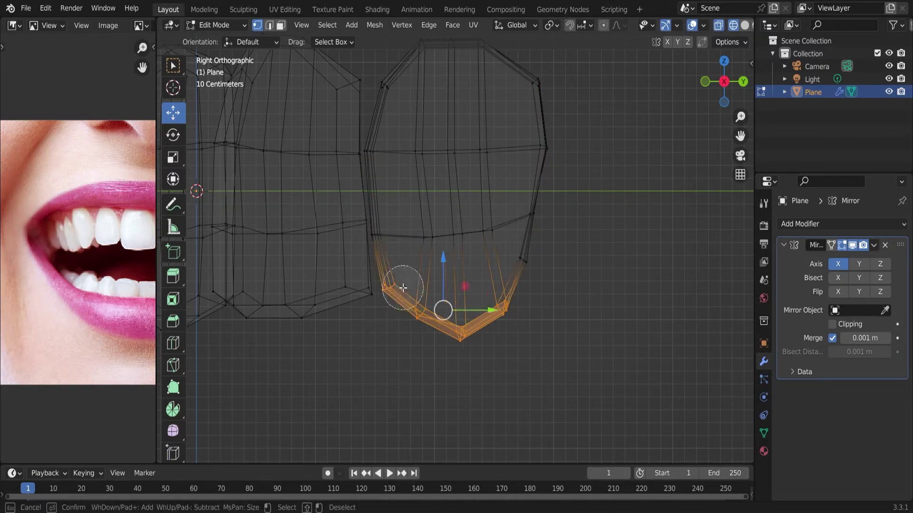
key("Escape")
key("3")
mouse_move(403, 287)
middle_mouse_down()
mouse_move(500, 268)
mouse_move(445, 343)
middle_mouse_up()
key("1")
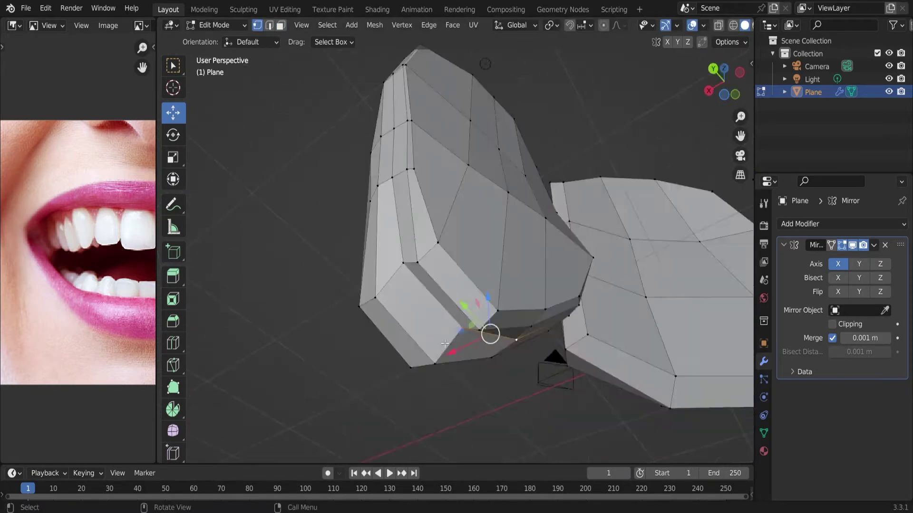
left_click_drag(445, 343, 447, 342)
Pull and nudge the lower vertices into a rounded tooth tip.
mouse_move(447, 342)
middle_mouse_down()
mouse_move(406, 291)
mouse_move(405, 271)
middle_mouse_up()
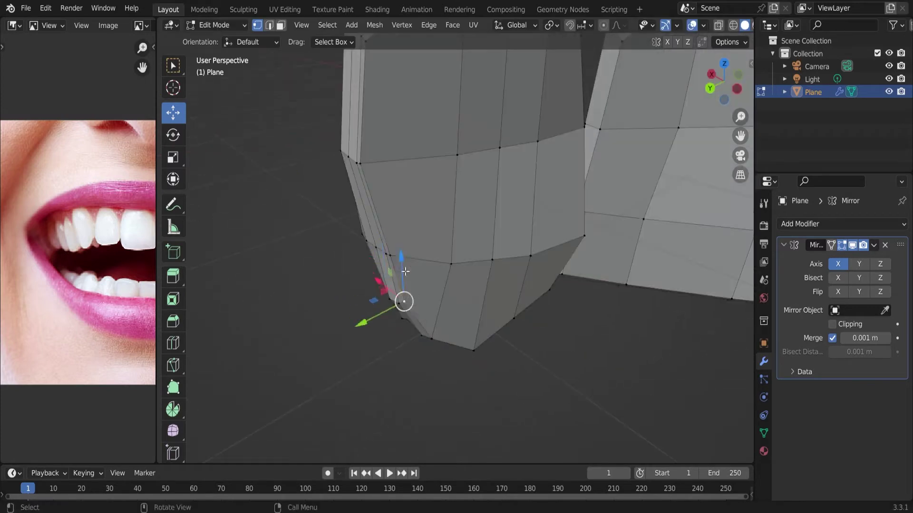
left_click_drag(405, 271, 427, 306)
mouse_move(428, 305)
middle_mouse_down()
mouse_move(423, 158)
mouse_move(394, 223)
middle_mouse_up()
left_click_drag(395, 223, 398, 234)
mouse_move(399, 233)
middle_mouse_down()
mouse_move(456, 295)
mouse_move(438, 266)
middle_mouse_up()
key("Tab")
key("Tab")
key("KP_3")
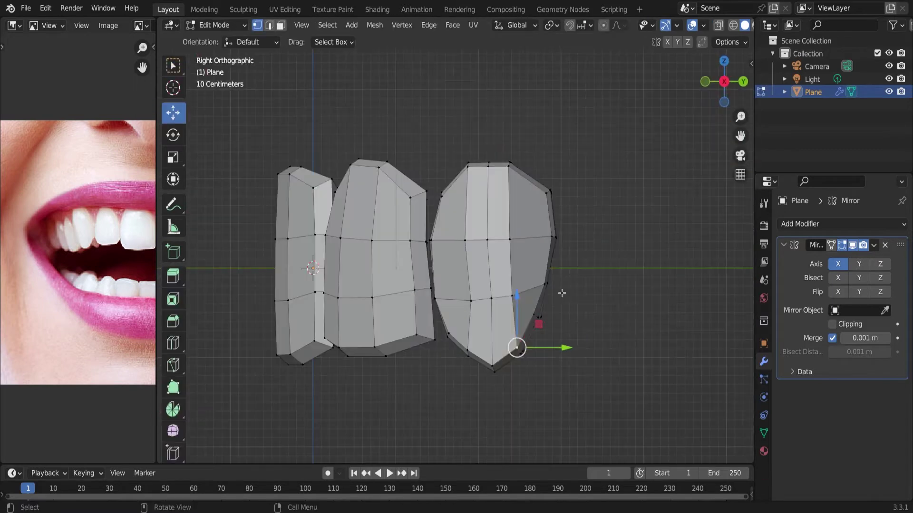
left_click_drag(517, 295, 517, 286)
left_click(500, 318)
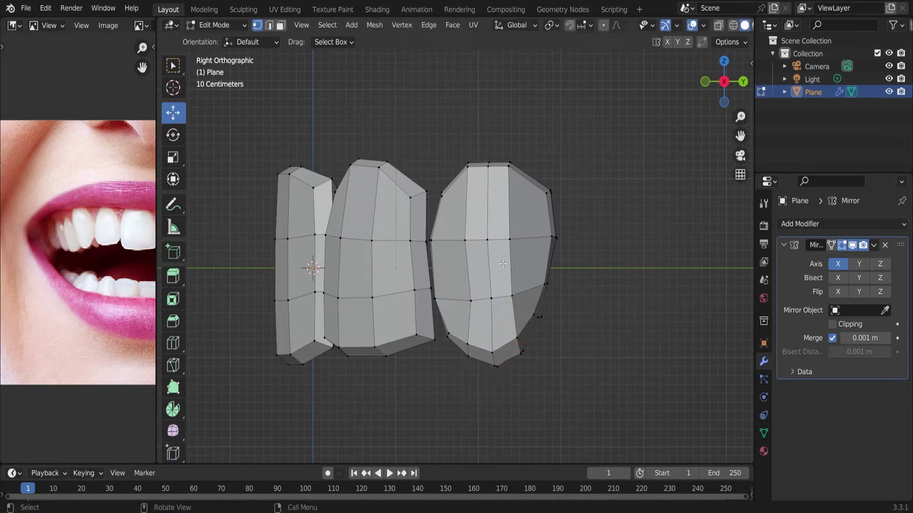
Select the last tooth and check the row from the side and front views.
key("Tab")
middle_click_drag(500, 319, 441, 256)
key("Tab")
key("KP_3")
middle_click_drag(547, 255, 499, 304)
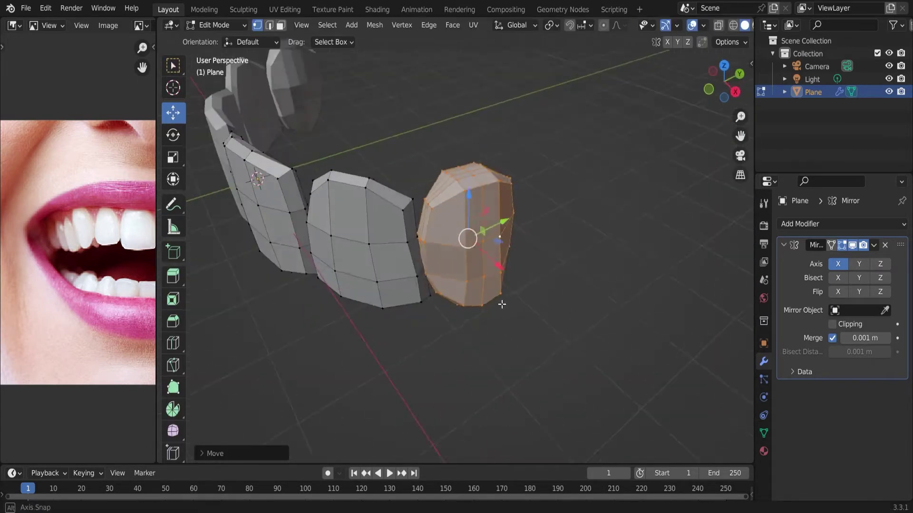
key("KP_1")
Rotate the tooth slightly, then scale its bottom vertices inward in see-through side view.
key("r")
left_click(548, 314)
scroll(516, 277, "down", 1)
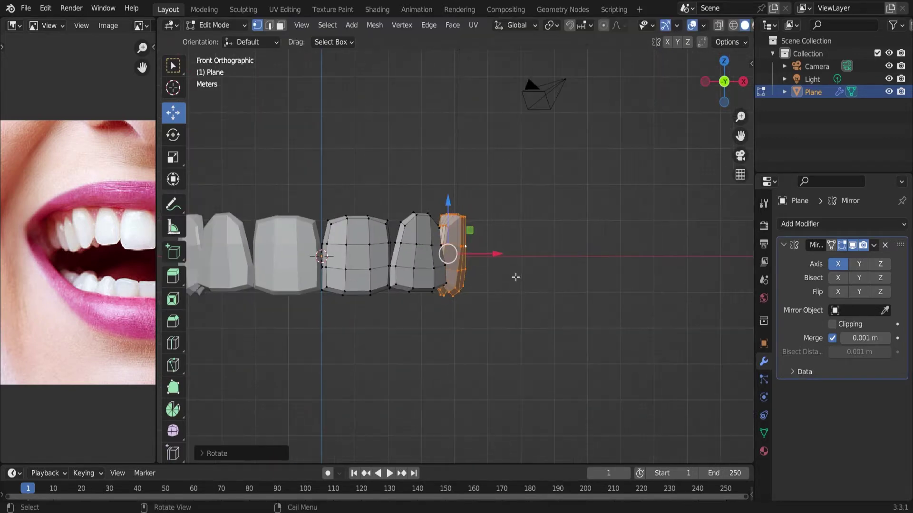
key("Tab")
key("Tab")
middle_click_drag(513, 258, 339, 153)
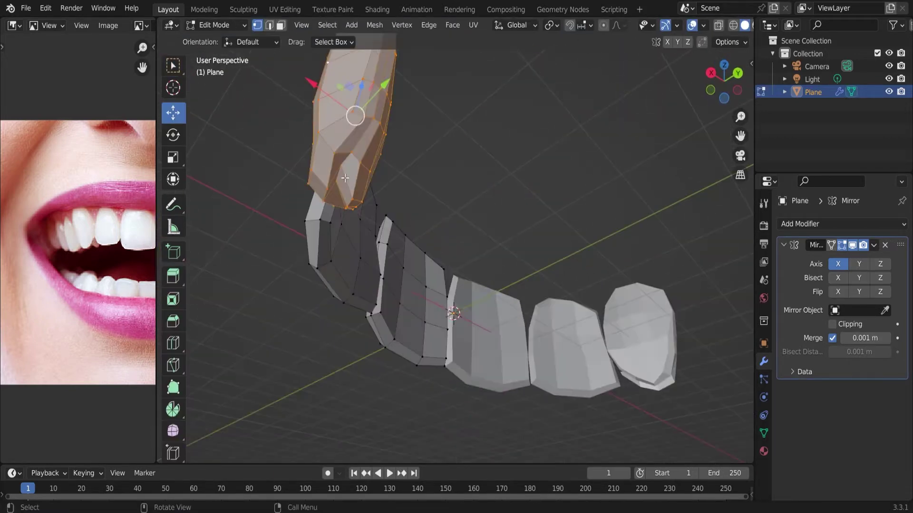
key("KP_3")
key("alt+z")
key("c")
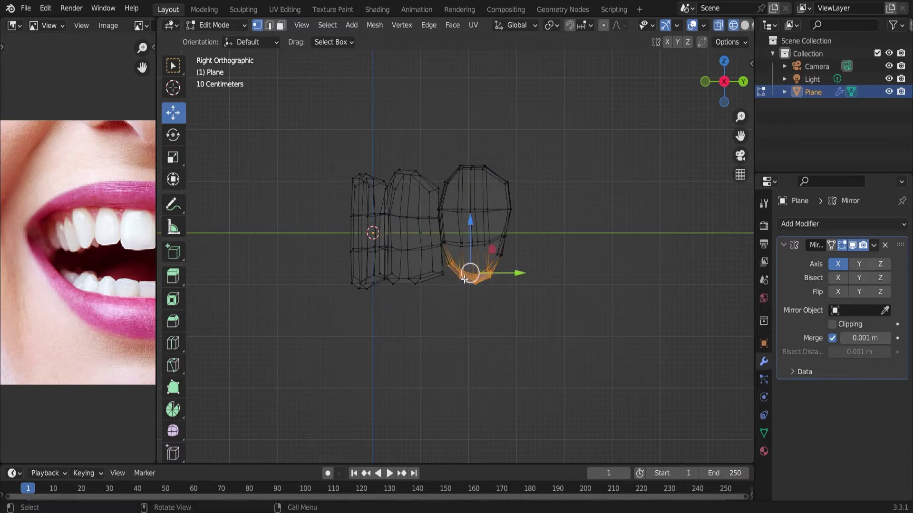
scroll(465, 280, "up", 3)
key("s")
left_click(534, 269)
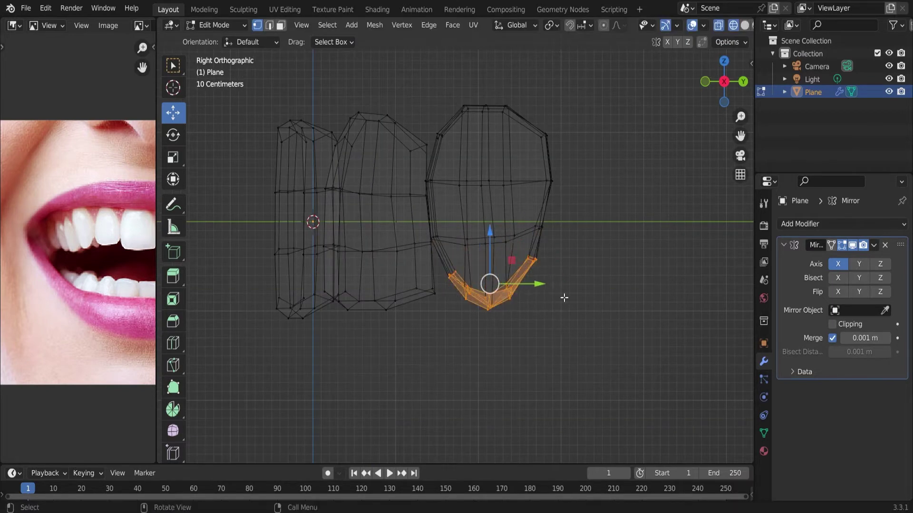
Duplicate the last tooth with Shift+D and scale the copy along Z.
key("Tab")
mouse_move(582, 301)
middle_mouse_down()
mouse_move(487, 240)
mouse_move(511, 241)
middle_mouse_up()
key("alt+z")
scroll(582, 260, "up", 2)
key("Tab")
key("KP_3")
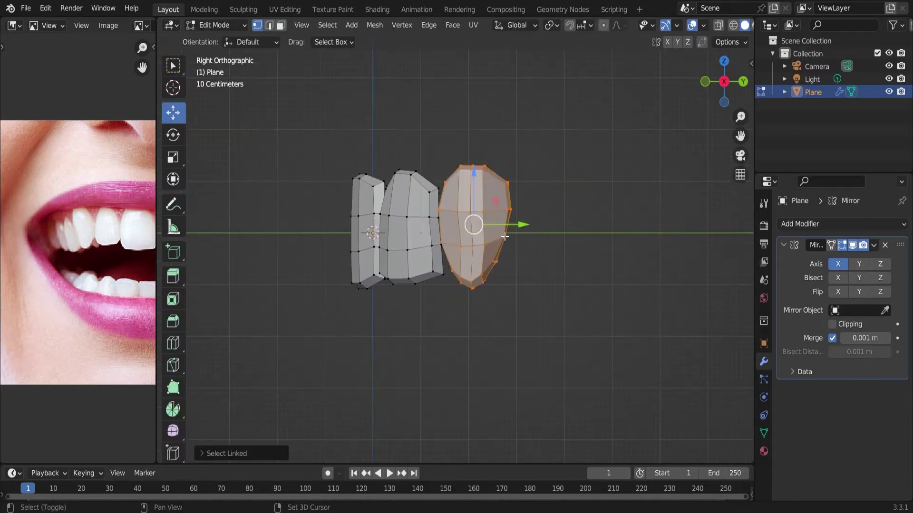
key("shift+d")
left_click(579, 237)
key("s")
key("z")
Squash the new tooth's lower vertices along Z and widen them along Y.
key("alt+z")
scroll(590, 259, "up", 3)
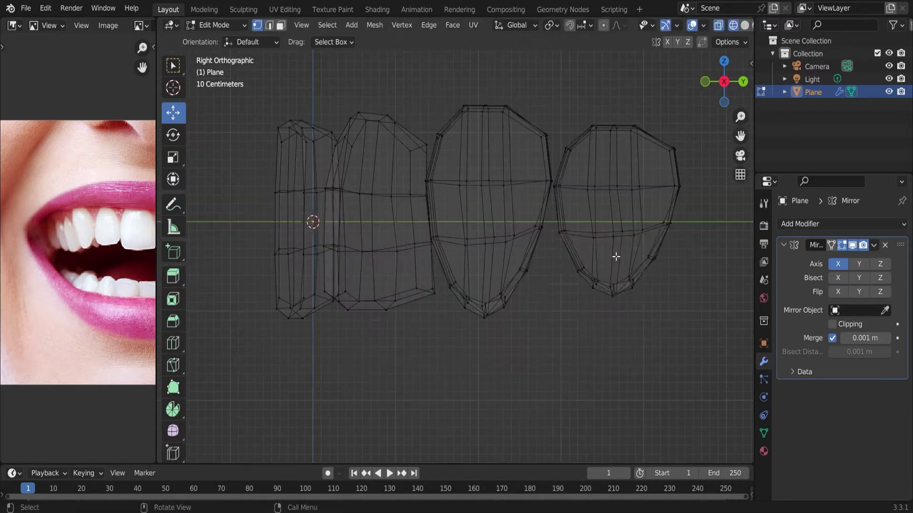
left_click_drag(542, 219, 658, 297)
key("s")
key("z")
left_click(679, 287)
key("s")
key("y")
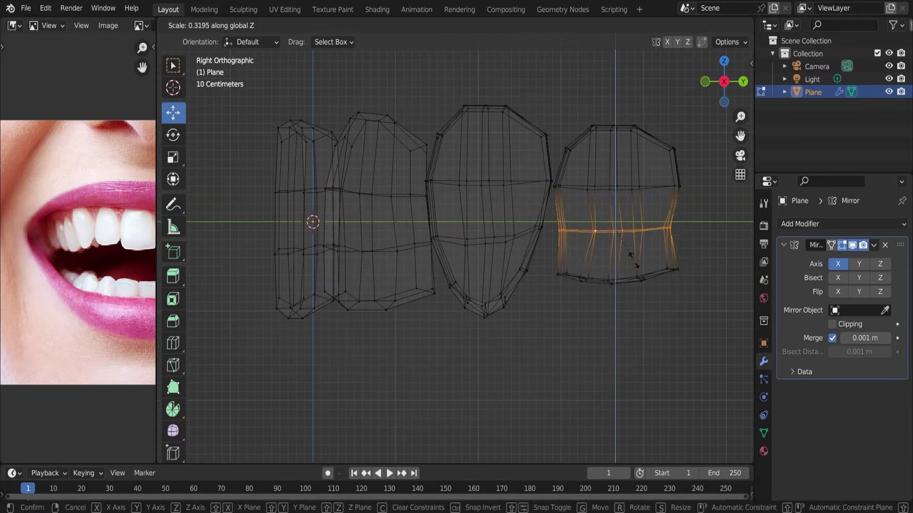
left_click(663, 280)
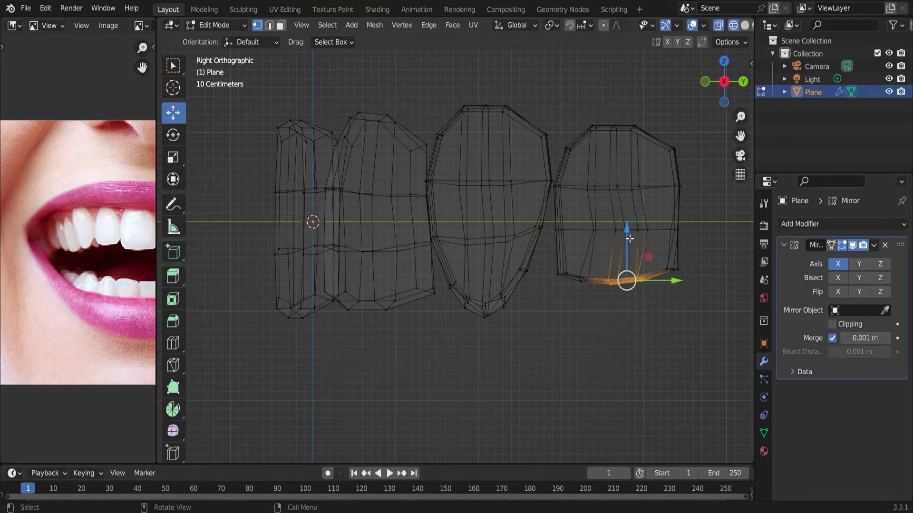
Raise the new tooth's outer edge along Z and angle it along the arch in Top view.
left_click(678, 214, "alt")
key("g")
key("z")
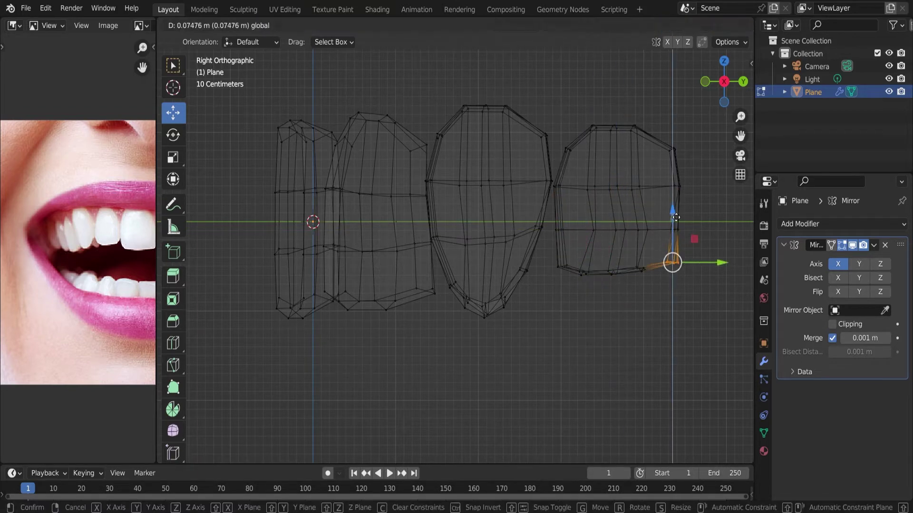
left_click(676, 212)
key("alt+z")
middle_click_drag(676, 212, 523, 235)
key("KP_7")
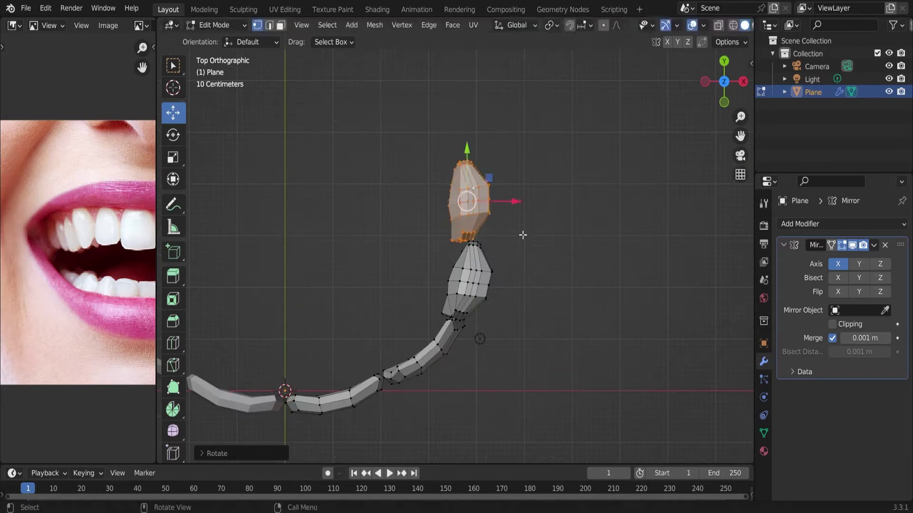
left_click(511, 200)
Shift the new tooth's selected vertices sideways along Y from the right side view.
key("KP_3")
middle_click_drag(506, 200, 471, 185)
key("KP_3")
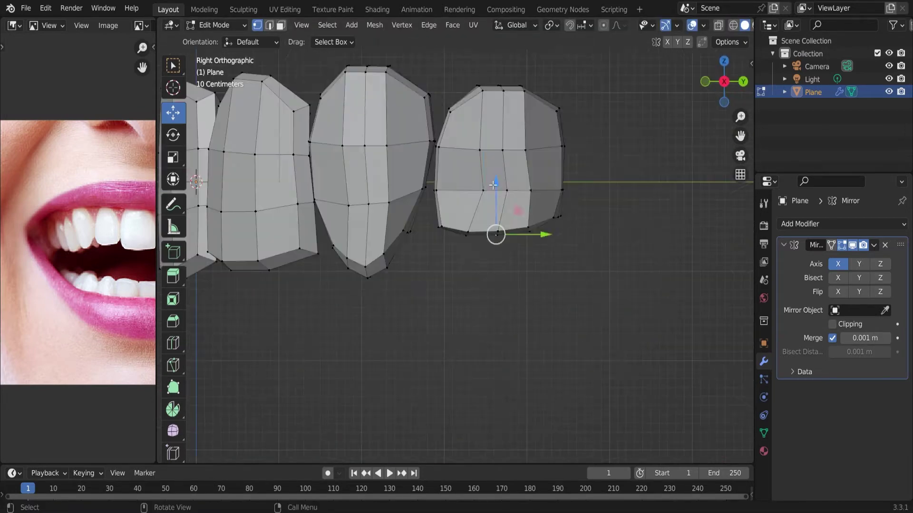
middle_click_drag(493, 235, 451, 264)
key("KP_3")
key("g")
key("y")
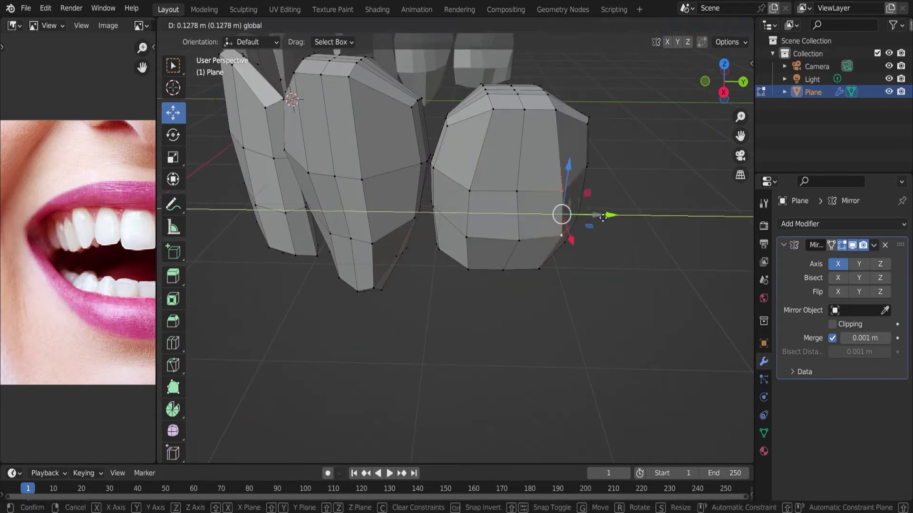
left_click(561, 214)
Nudge the new tooth's selected vertices slightly to round its shape.
middle_click_drag(561, 214, 456, 262)
middle_click_drag(452, 304, 460, 81)
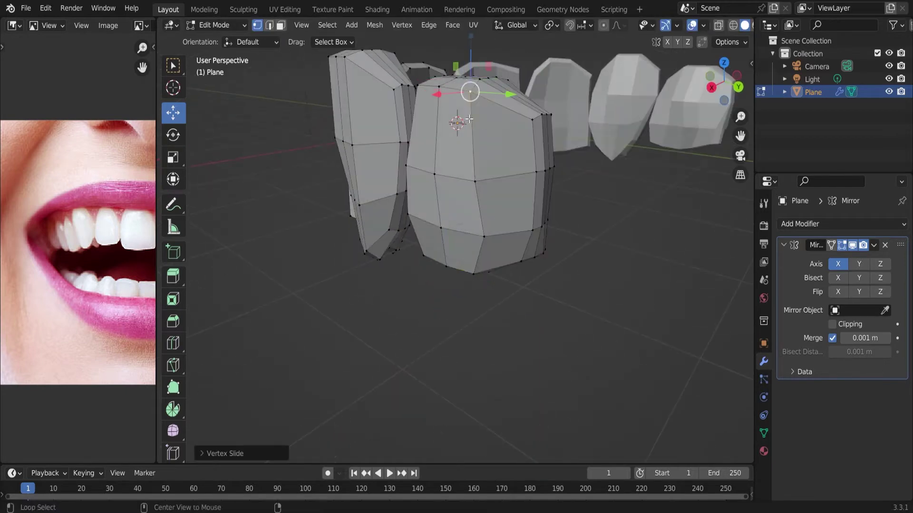
key("Tab")
scroll(500, 164, "down", 5)
scroll(400, 217, "up", 6)
middle_click_drag(400, 218, 396, 249)
key("Tab")
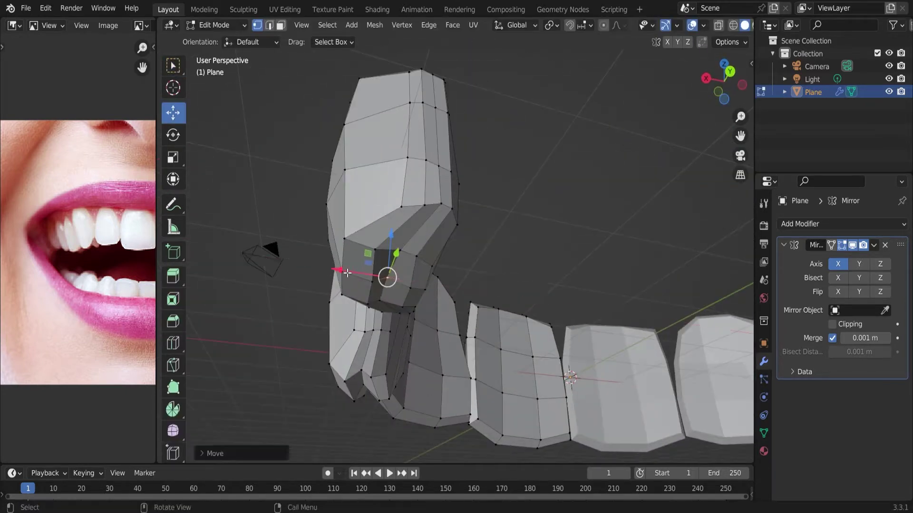
middle_click_drag(347, 273, 380, 200)
key("g")
left_click(402, 134)
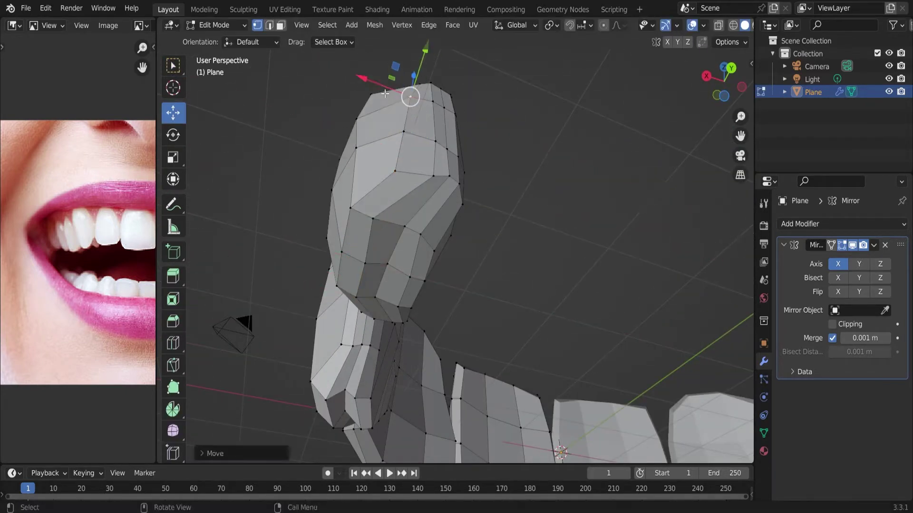
Select the whole last tooth with L and resize it further along the row.
mouse_move(385, 93)
middle_mouse_down()
mouse_move(444, 226)
mouse_move(470, 215)
mouse_move(487, 244)
middle_mouse_up()
key("l")
left_click_drag(490, 266, 574, 262)
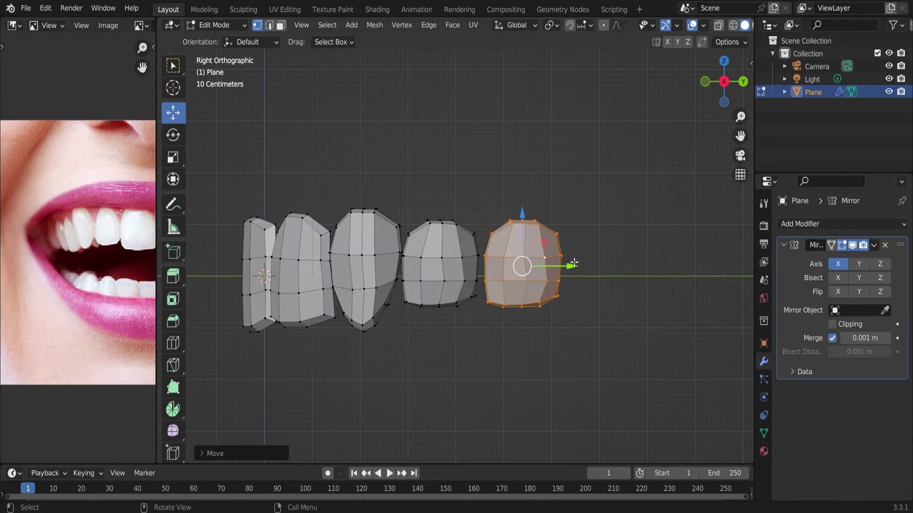
left_click(607, 316)
middle_click_drag(565, 266, 436, 201)
In face mode, rotate and scale a face on the upper tooth's front.
key("3")
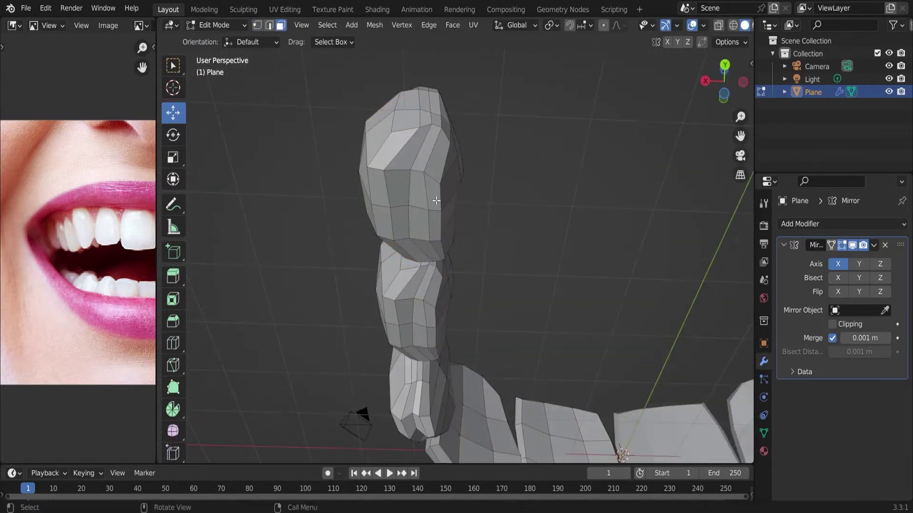
left_click(440, 164)
mouse_move(440, 164)
middle_mouse_down()
mouse_move(388, 285)
mouse_move(369, 265)
mouse_move(495, 309)
middle_mouse_up()
key("r")
left_click(509, 316)
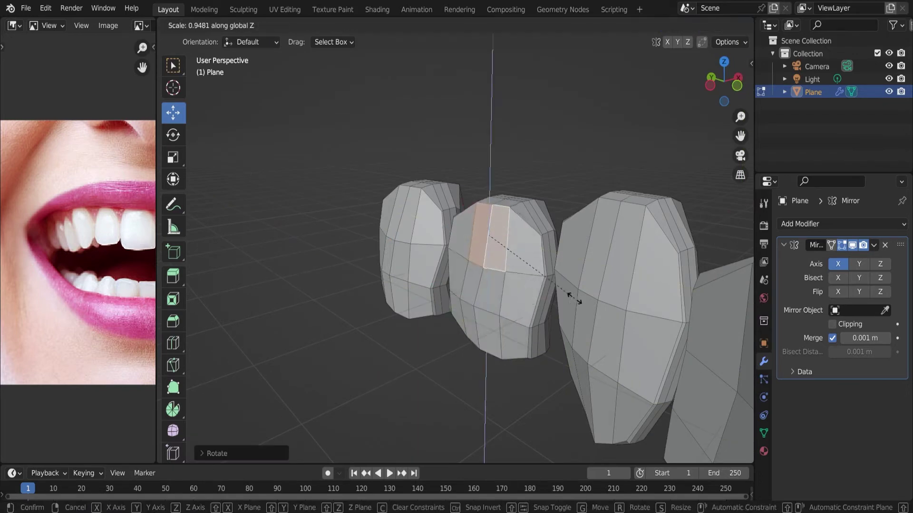
left_click(575, 299)
mouse_move(574, 299)
middle_mouse_down()
mouse_move(475, 336)
mouse_move(384, 281)
middle_mouse_up()
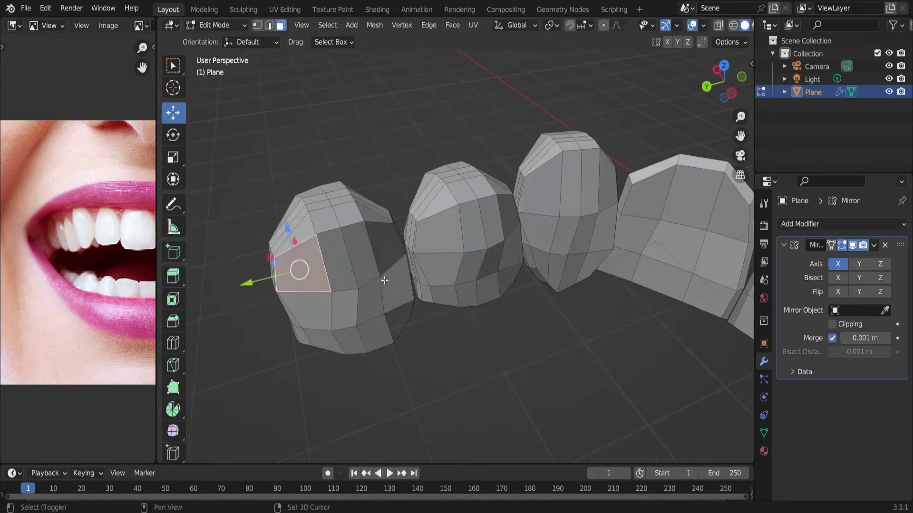
middle_click_drag(509, 335, 603, 241)
key("Tab")
key("Tab")
Select the last tooth with L, resize it and slide it along the row.
key("l")
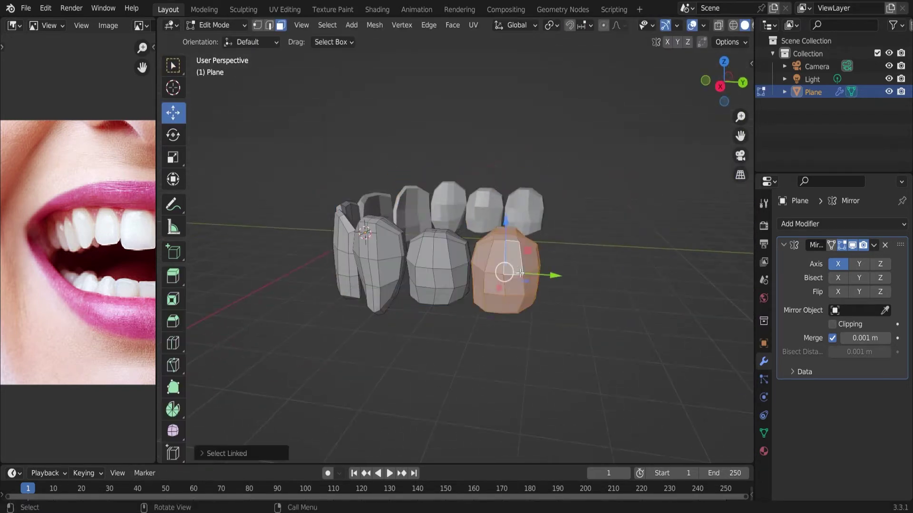
left_click(554, 319)
middle_click_drag(554, 319, 510, 256)
left_click_drag(556, 266, 632, 266)
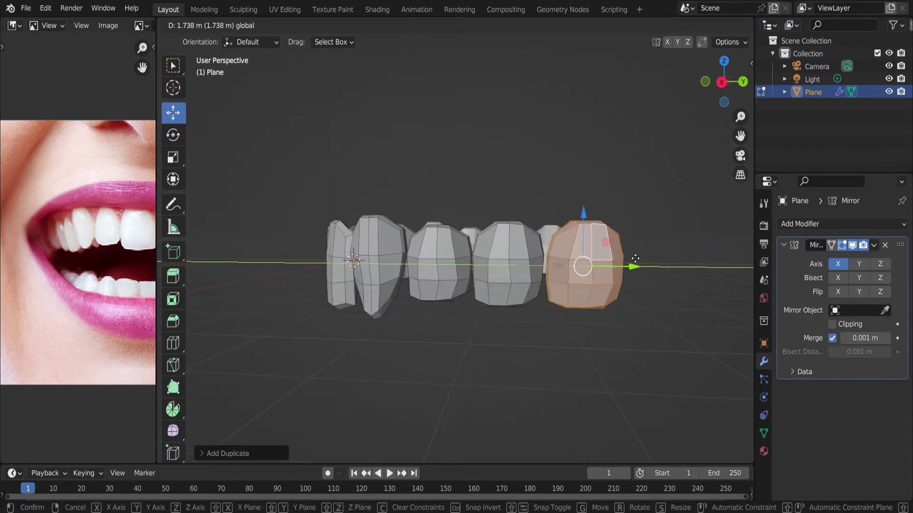
mouse_move(633, 266)
middle_mouse_down()
mouse_move(515, 308)
mouse_move(502, 261)
mouse_move(460, 314)
middle_mouse_up()
Shift the selected tooth sideways along X in Front view to fix spacing.
key("Tab")
key("KP_1")
key("Tab")
key("KP_1")
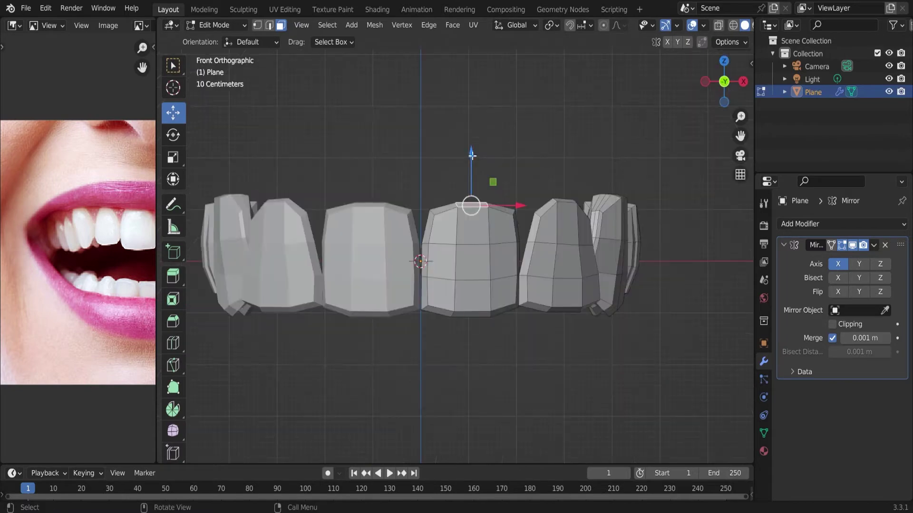
key("g")
key("x")
left_click(518, 304)
middle_click_drag(518, 304, 491, 289)
key("KP_1")
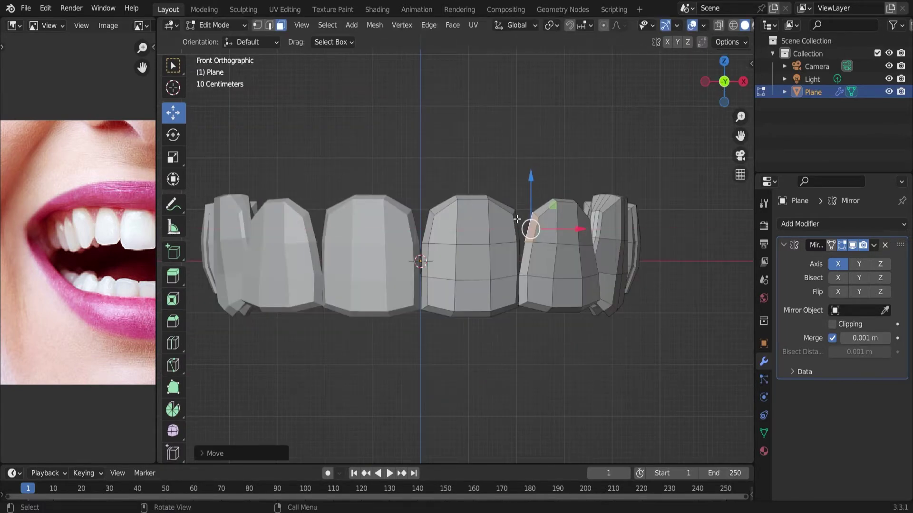
Tilt the upper front tooth face slightly around Y, then select the whole tooth with L.
key("Tab")
key("Tab")
scroll(455, 291, "up", 5)
mouse_move(492, 211)
middle_mouse_down()
mouse_move(455, 292)
mouse_move(530, 351)
middle_mouse_up()
key("r")
key("y")
key("KP_1")
left_click(527, 240)
key("l")
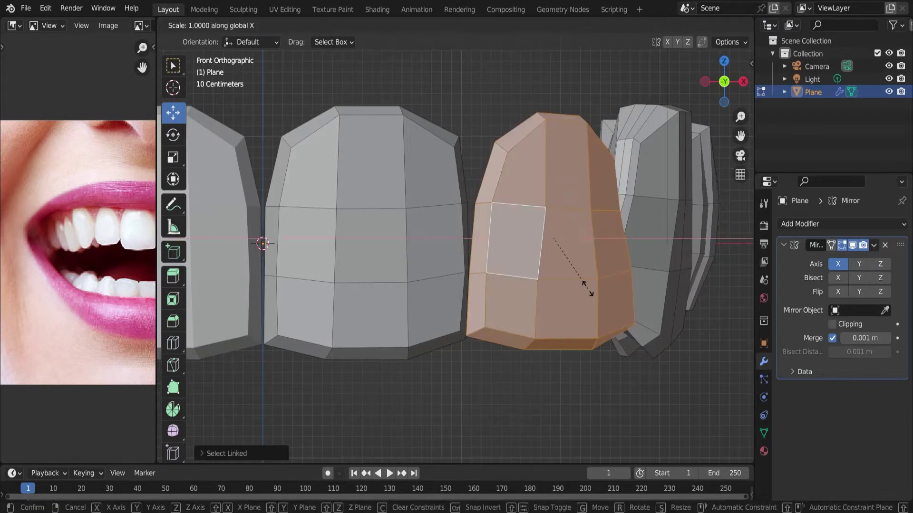
key("alt+a")
mouse_move(630, 186)
middle_mouse_down()
mouse_move(378, 230)
mouse_move(447, 196)
middle_mouse_up()
Cancel the pending transform, apply Shade Smooth to the teeth, and return to mesh editing in Front view.
right_click(378, 230)
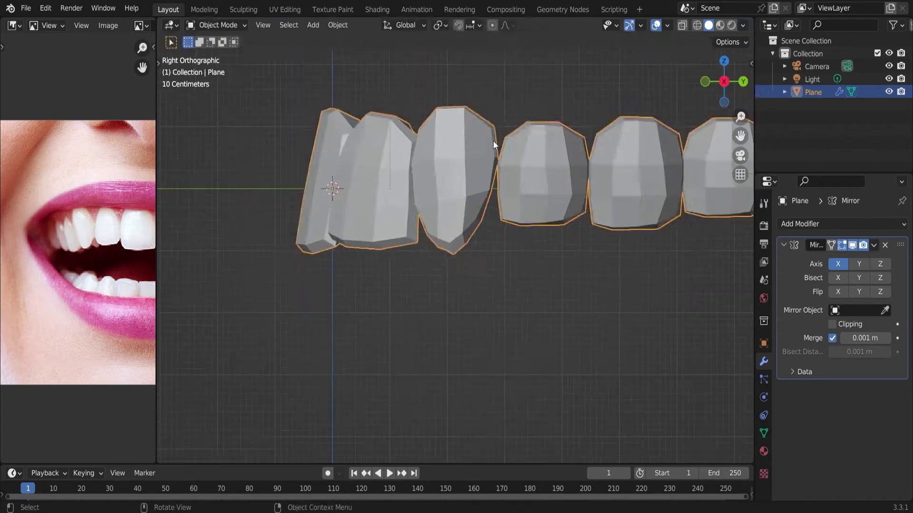
key("s")
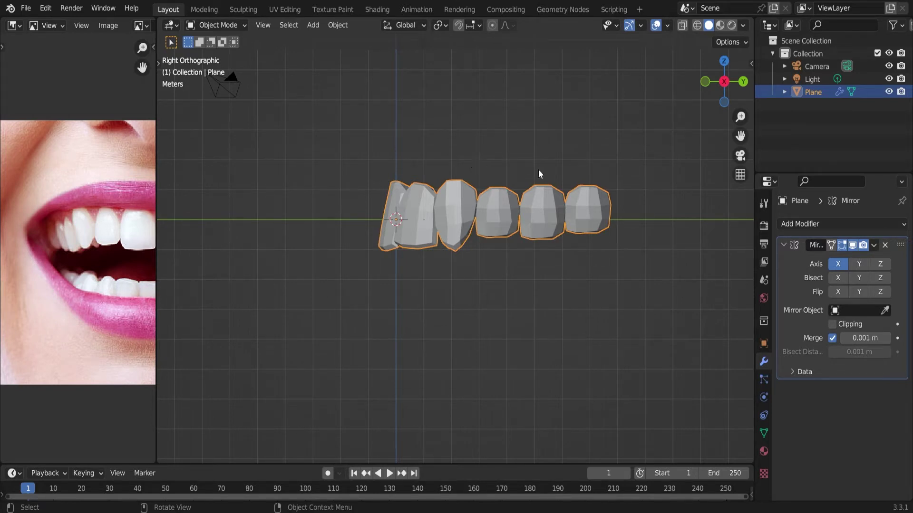
scroll(538, 169, "up", 3)
key("Tab")
scroll(469, 216, "up", 2)
mouse_move(406, 156)
middle_mouse_down()
mouse_move(365, 357)
mouse_move(548, 227)
mouse_move(581, 244)
middle_mouse_up()
key("KP_1")
key("Tab")
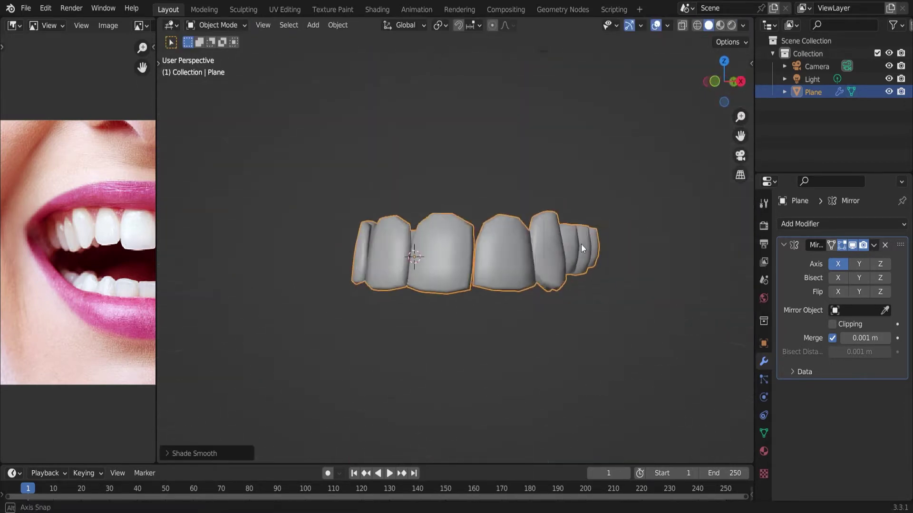
key("KP_1")
scroll(552, 238, "up", 3)
key("Tab")
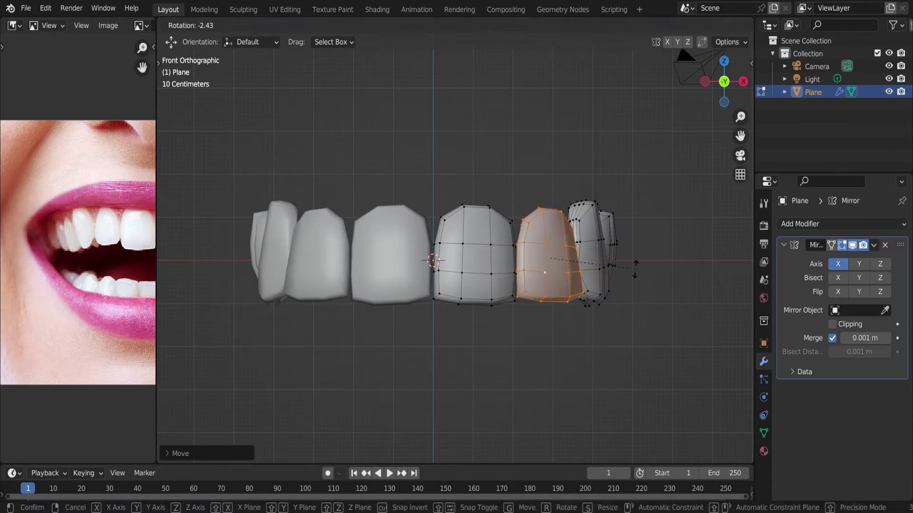
Drop the front teeth's bottom edge 0.1265 m and select one whole tooth with Ctrl+L.
mouse_move(624, 281)
middle_mouse_down()
mouse_move(579, 309)
mouse_move(597, 323)
middle_mouse_up()
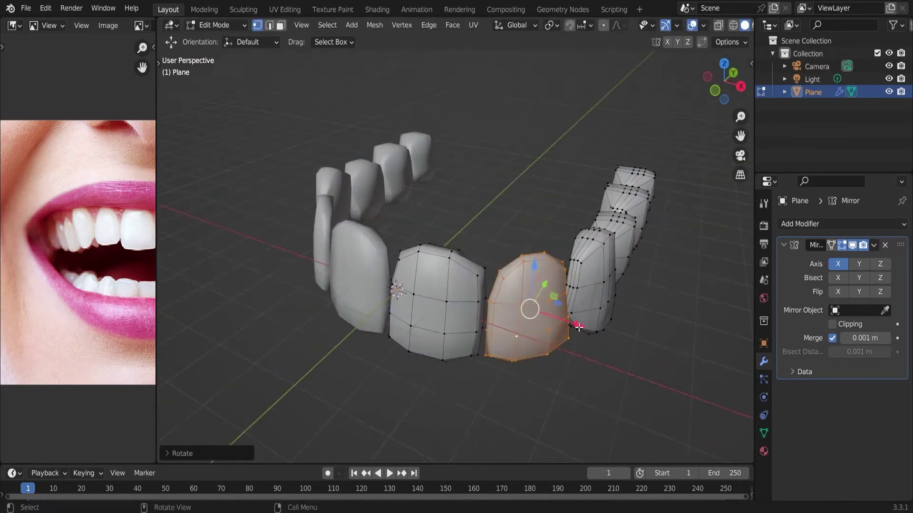
key("g")
middle_click_drag(672, 288, 340, 284)
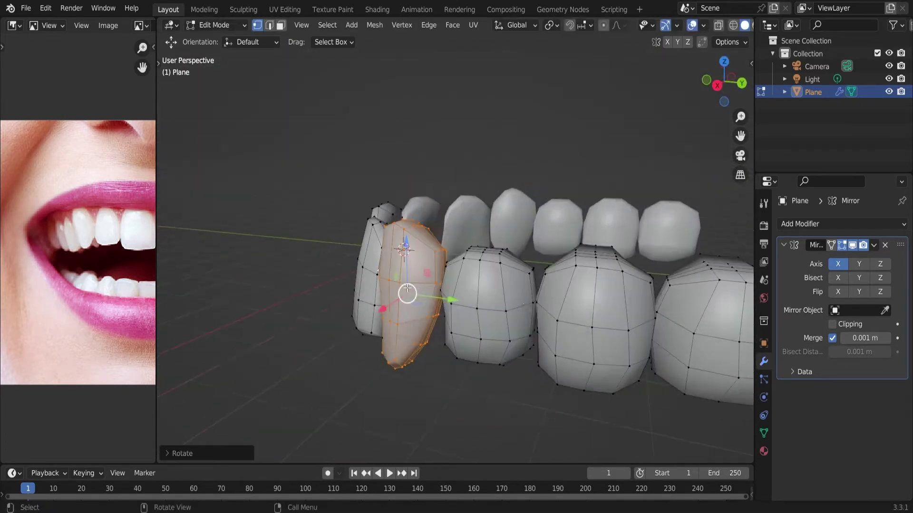
middle_click_drag(339, 318, 453, 326)
key("ctrl+l")
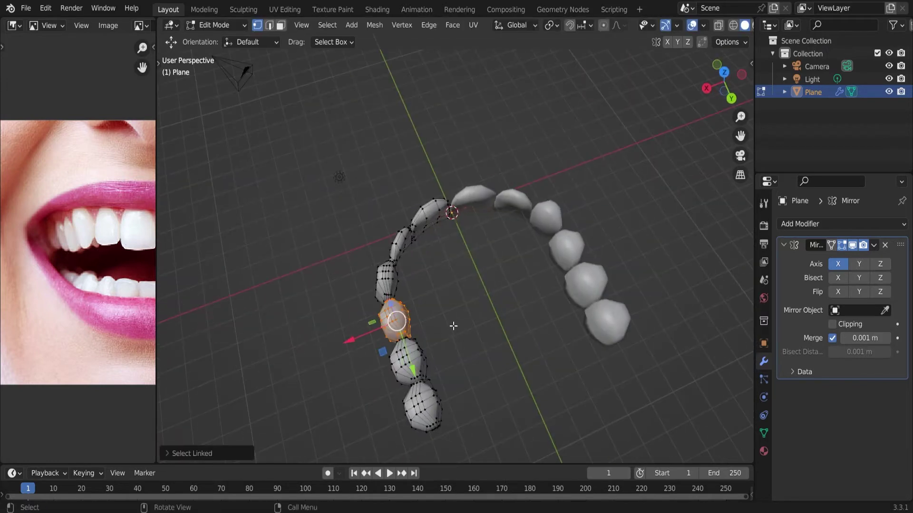
key("KP_1")
scroll(469, 318, "up", 3)
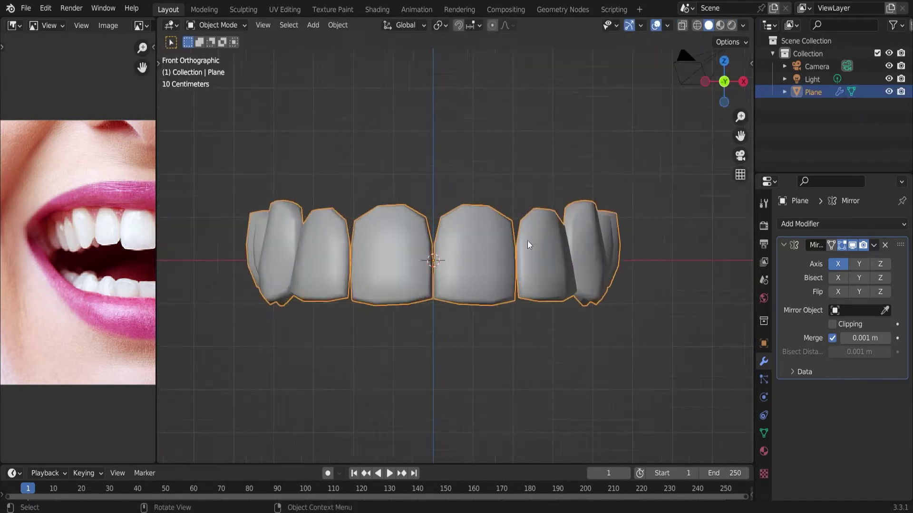
scroll(526, 241, "up", 5)
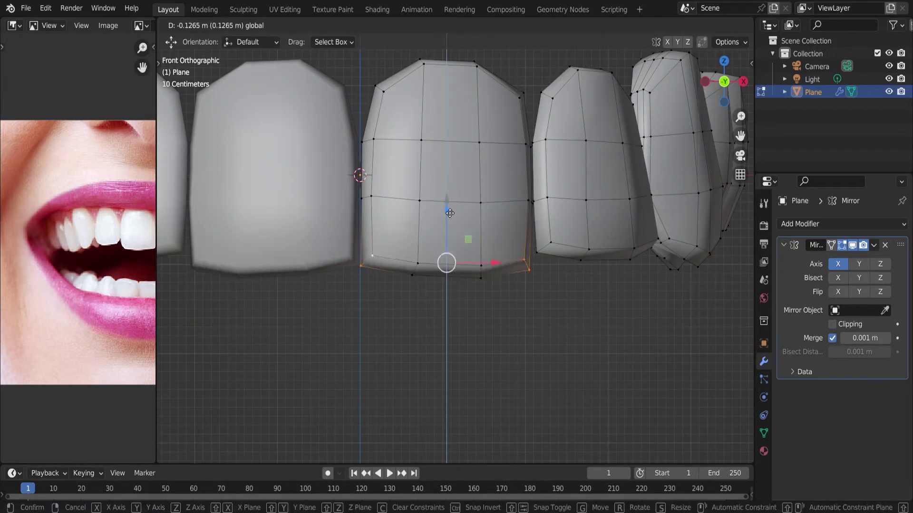
Check the teeth in Object Mode, then return to editing in face select mode.
key("Tab")
scroll(423, 154, "down", 5)
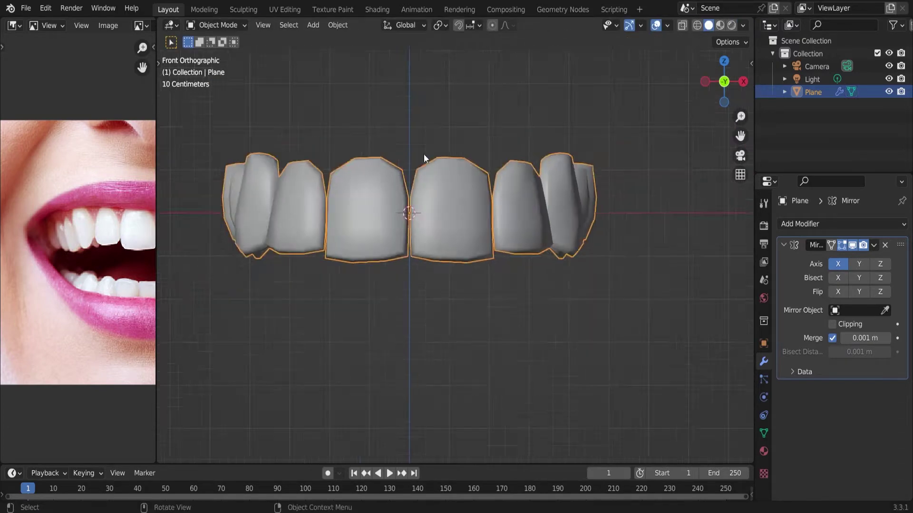
scroll(452, 218, "down", 3)
middle_click_drag(452, 217, 464, 259)
key("Tab")
scroll(493, 211, "up", 5)
key("3")
scroll(492, 212, "down", 5)
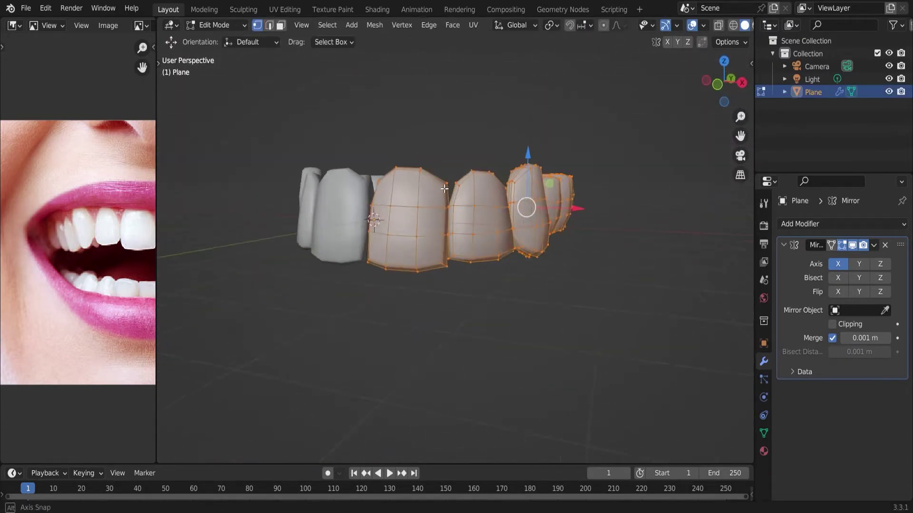
middle_click_drag(525, 204, 383, 252)
scroll(404, 288, "up", 3)
Select the top faces of the front tooth and the remaining teeth.
left_click(405, 288)
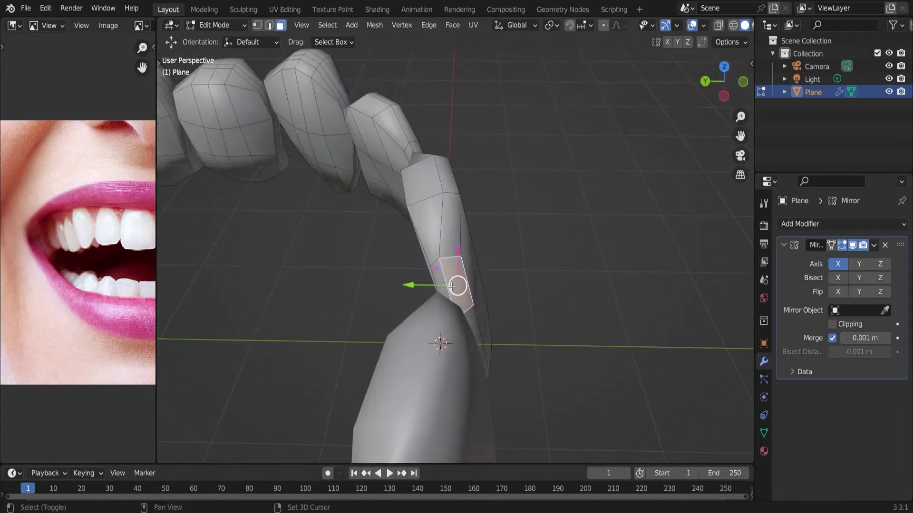
mouse_move(405, 288)
middle_mouse_down()
mouse_move(544, 249)
mouse_move(432, 329)
mouse_move(440, 330)
middle_mouse_up()
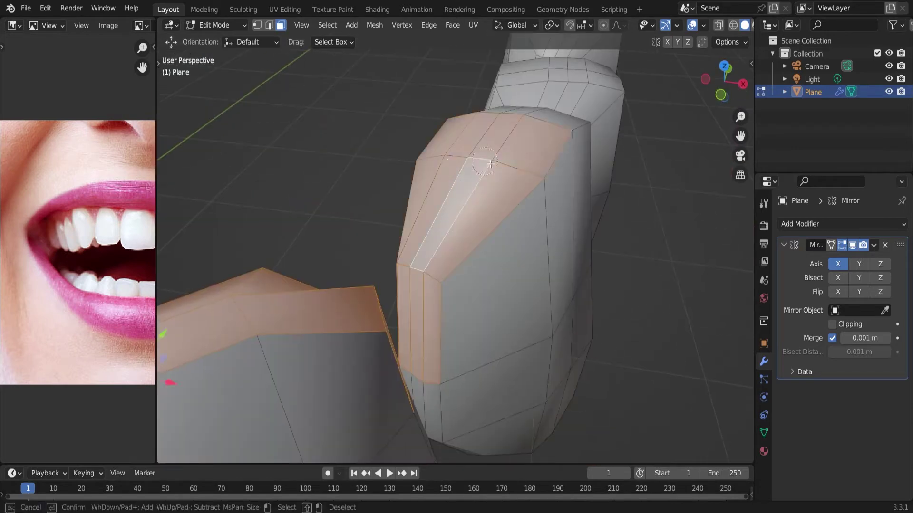
key("Escape")
mouse_move(490, 163)
middle_mouse_down()
mouse_move(538, 327)
mouse_move(490, 299)
middle_mouse_up()
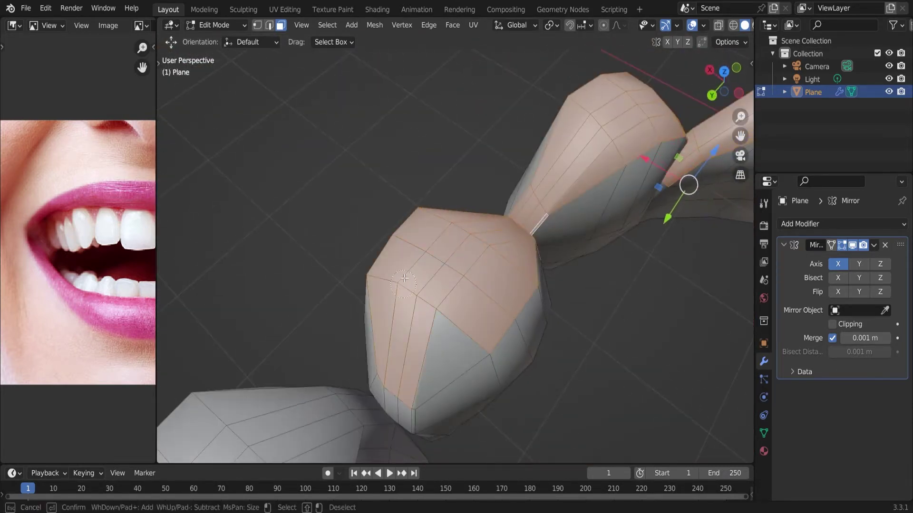
middle_click_drag(404, 278, 437, 291)
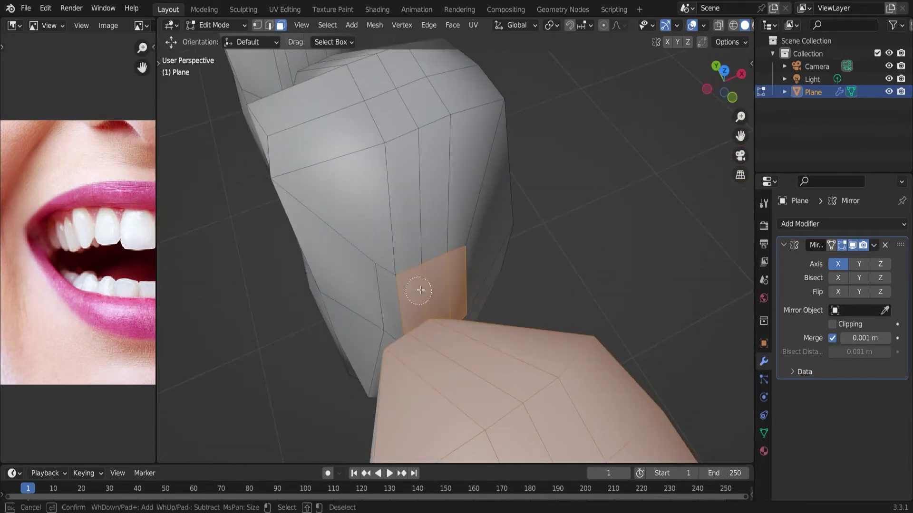
mouse_move(380, 171)
middle_mouse_down()
mouse_move(708, 195)
mouse_move(460, 224)
mouse_move(415, 181)
mouse_move(514, 84)
mouse_move(333, 85)
middle_mouse_up()
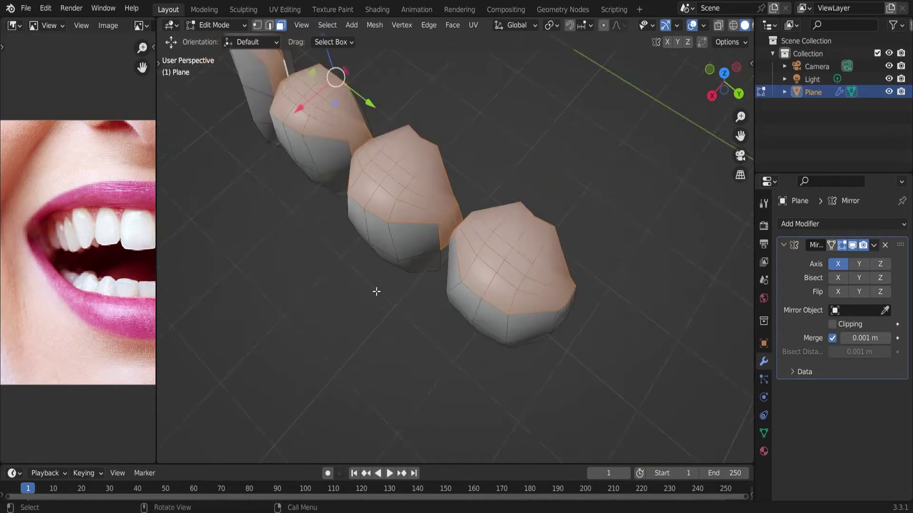
Flatten the extruded tops to 0.5392 along Z and hide all but the front two teeth.
key("KP_1")
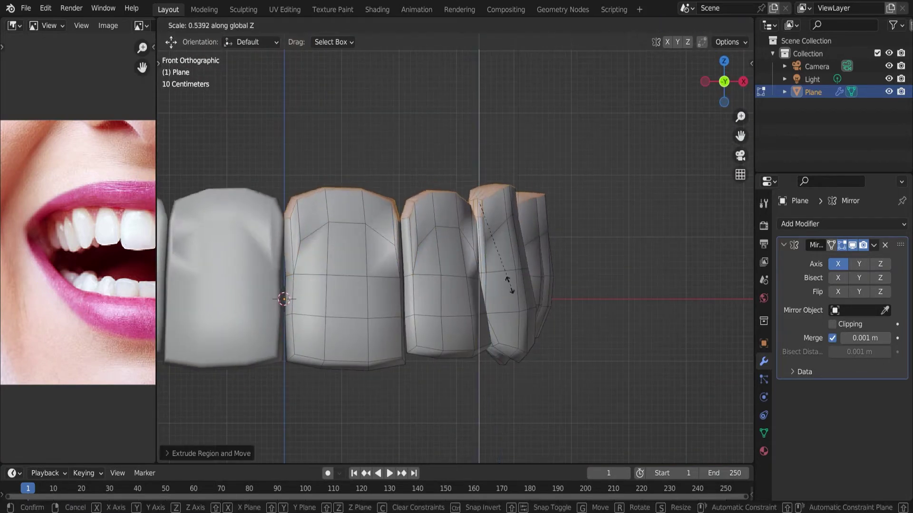
key("Escape")
mouse_move(511, 217)
middle_mouse_down()
mouse_move(471, 205)
mouse_move(475, 190)
middle_mouse_up()
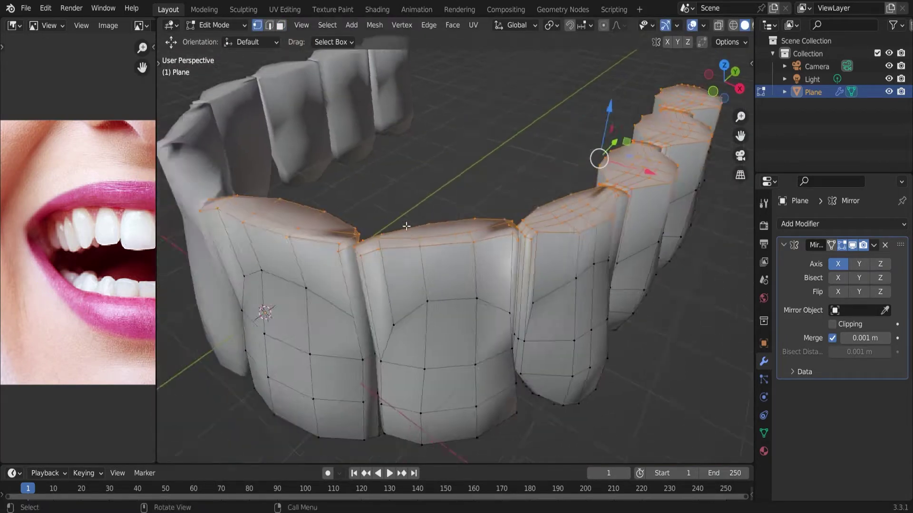
scroll(475, 190, "up", 4)
key("shift+h")
scroll(421, 211, "down", 3)
middle_click_drag(421, 211, 484, 219)
left_click(485, 219, "alt")
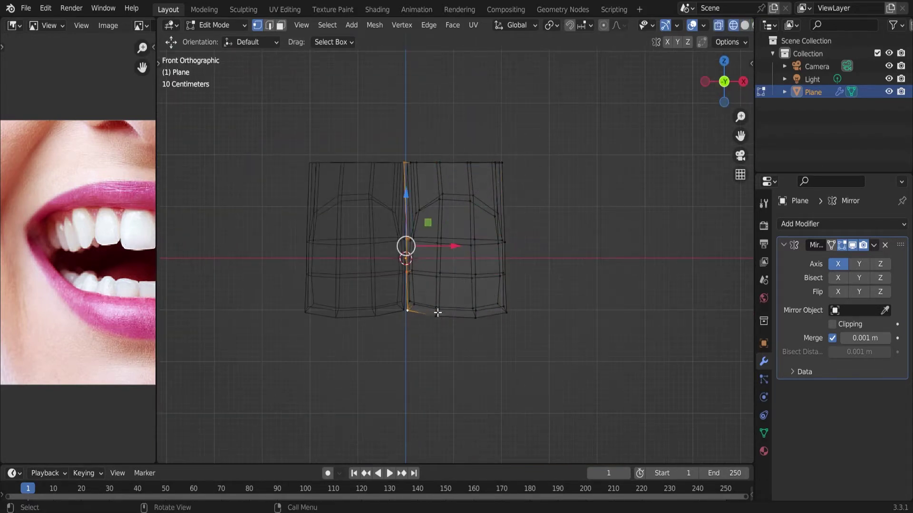
Nudge a centre-seam vertex of the front teeth toward the mirror centre line.
left_click(744, 26)
scroll(427, 181, "up", 3)
left_click_drag(427, 171, 434, 166)
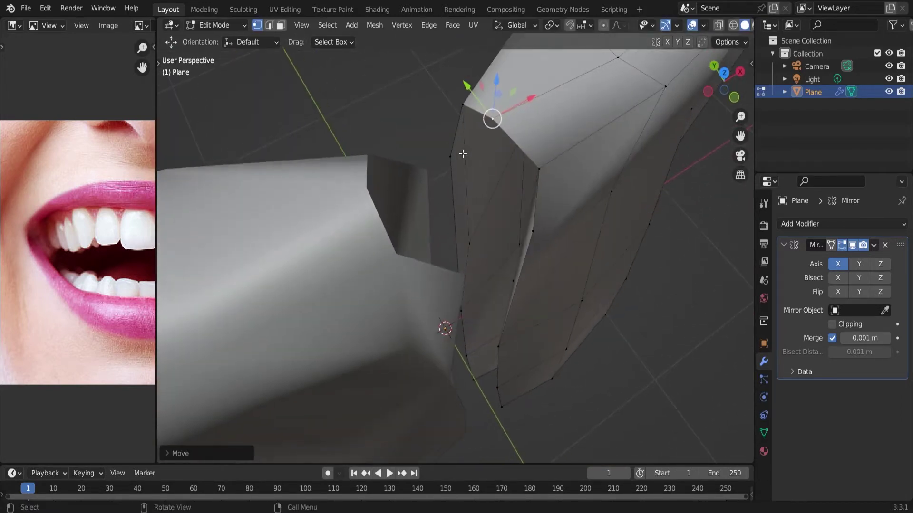
scroll(520, 173, "up", 3)
scroll(521, 173, "down", 3)
mouse_move(521, 173)
middle_mouse_down()
mouse_move(465, 238)
mouse_move(489, 220)
mouse_move(486, 210)
middle_mouse_up()
middle_click_drag(549, 234, 444, 267)
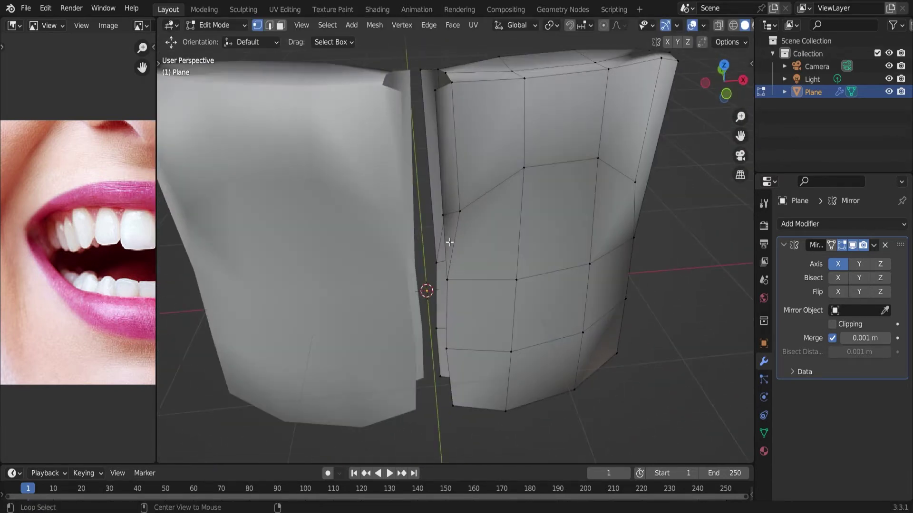
scroll(444, 266, "down", 3)
Enable Clipping on the Mirror modifier, reveal the hidden teeth and clear the selection.
left_click(831, 324)
key("alt+h")
mouse_move(591, 271)
middle_mouse_down()
mouse_move(487, 217)
mouse_move(436, 266)
middle_mouse_up()
key("alt+a")
scroll(437, 265, "up", 5)
scroll(514, 341, "down", 4)
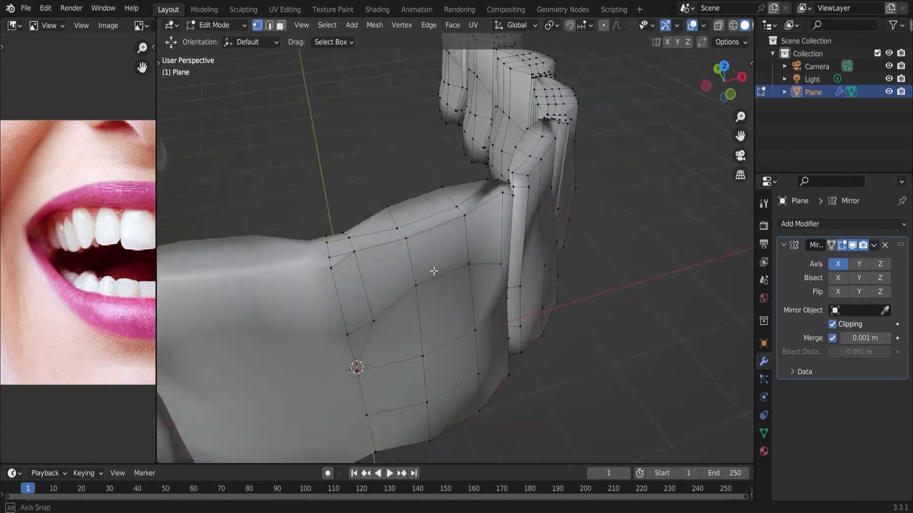
mouse_move(514, 341)
middle_mouse_down()
mouse_move(456, 197)
mouse_move(412, 257)
mouse_move(249, 102)
mouse_move(568, 300)
mouse_move(453, 223)
mouse_move(505, 220)
mouse_move(390, 270)
middle_mouse_up()
scroll(457, 196, "down", 3)
Keep only the tooth top faces selected and hide the tooth bodies beneath them.
key("l")
key("ctrl+z")
key("shift+h")
scroll(537, 291, "up", 3)
key("1")
Extend the gum edge outward along X and reposition its vertex.
left_click(498, 232)
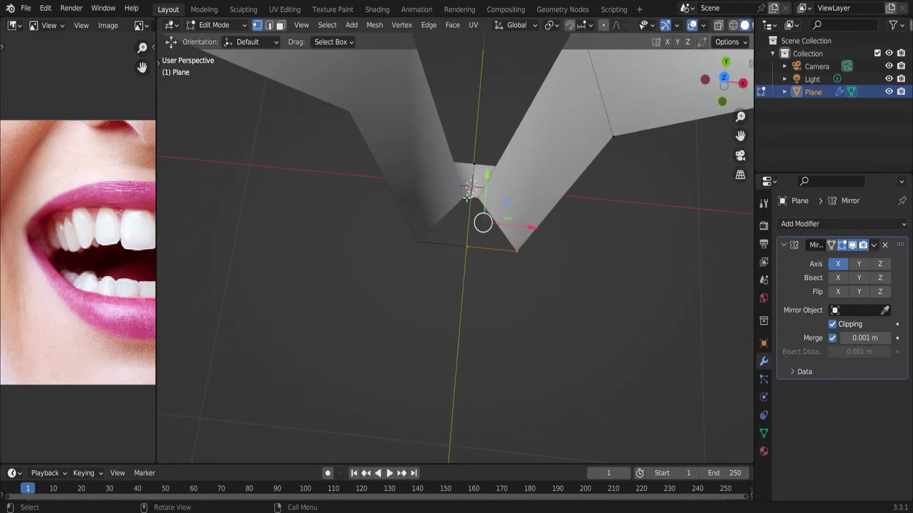
scroll(467, 197, "down", 3)
mouse_move(572, 198)
middle_mouse_down()
mouse_move(453, 302)
mouse_move(464, 295)
middle_mouse_up()
left_click_drag(464, 294, 475, 293)
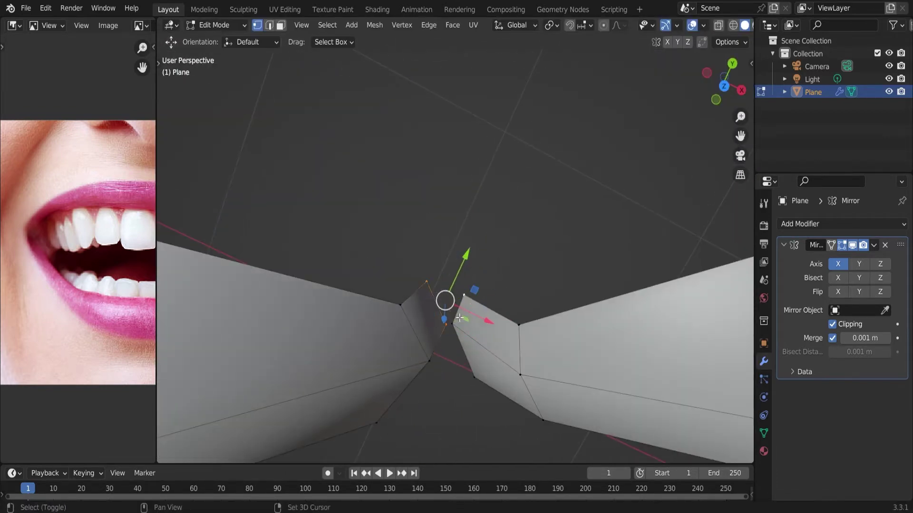
mouse_move(460, 317)
middle_mouse_down()
mouse_move(445, 260)
mouse_move(505, 214)
mouse_move(486, 255)
mouse_move(451, 239)
mouse_move(476, 191)
mouse_move(520, 249)
mouse_move(466, 279)
mouse_move(416, 153)
middle_mouse_up()
Bevel the gum corner edge and move its vertices into an arched gum strip.
key("ctrl+b")
left_click(499, 240)
left_click(451, 239)
left_click(520, 249)
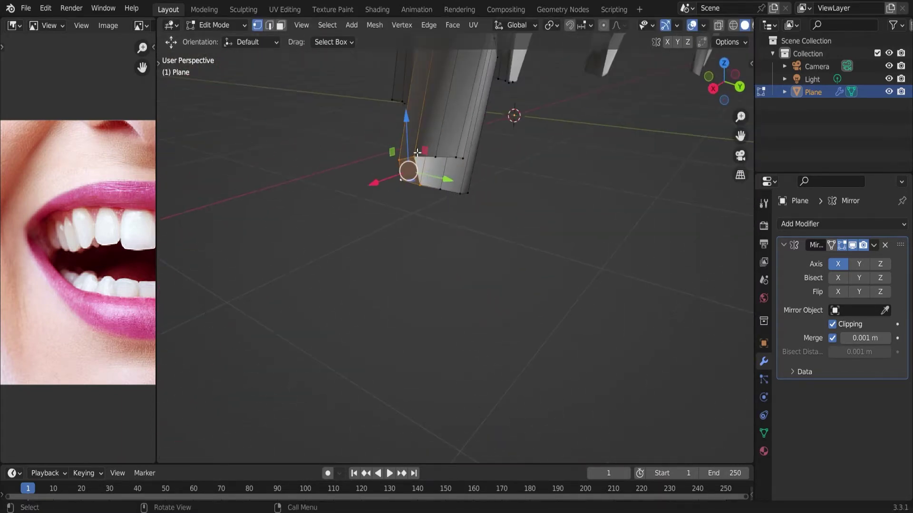
middle_click_drag(456, 189, 444, 180)
left_click_drag(445, 181, 440, 188)
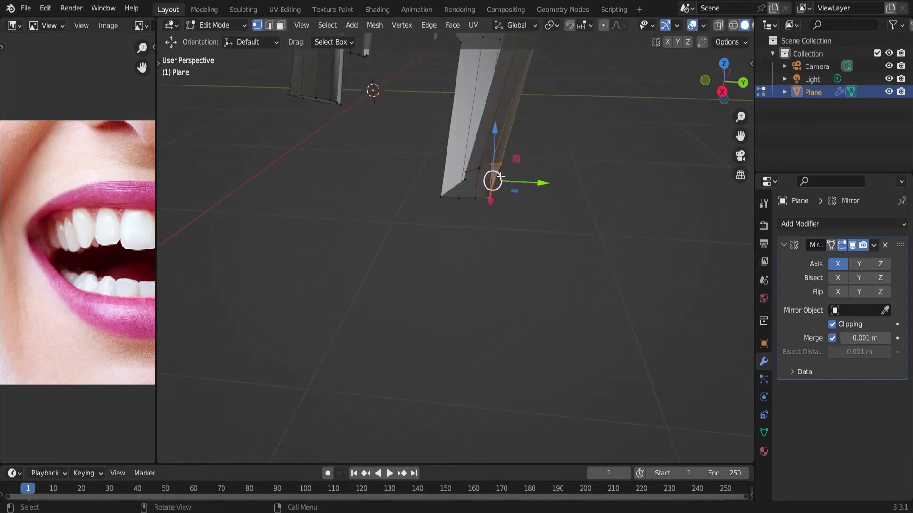
middle_click_drag(440, 188, 429, 194)
left_click(385, 226)
mouse_move(385, 225)
middle_mouse_down()
mouse_move(489, 220)
mouse_move(471, 317)
middle_mouse_up()
Loop-cut the tooth mesh and bridge the two selected edge loops together.
key("F3")
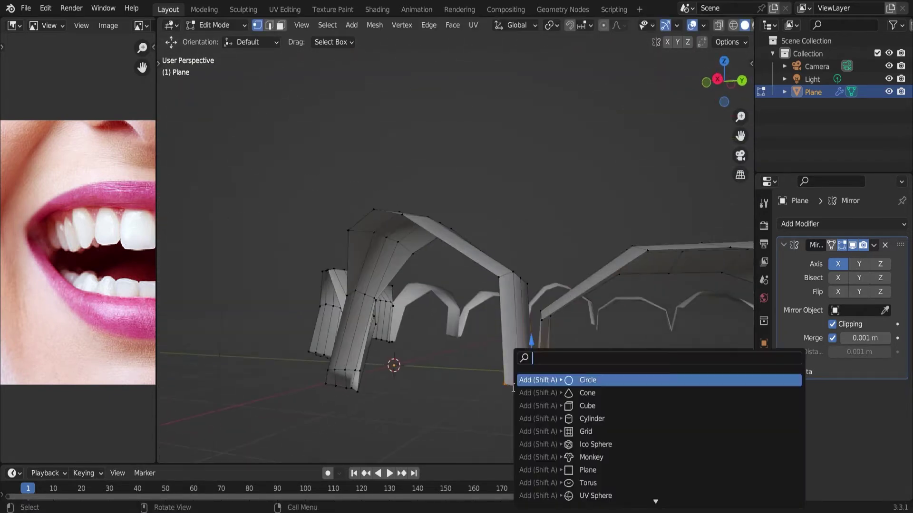
key("Escape")
mouse_move(525, 358)
middle_mouse_down()
mouse_move(527, 417)
mouse_move(522, 293)
mouse_move(448, 187)
mouse_move(536, 363)
middle_mouse_up()
left_click(452, 182)
key("F3")
type("loop")
key("Return")
left_click(442, 177, "alt")
key("F3")
key("Return")
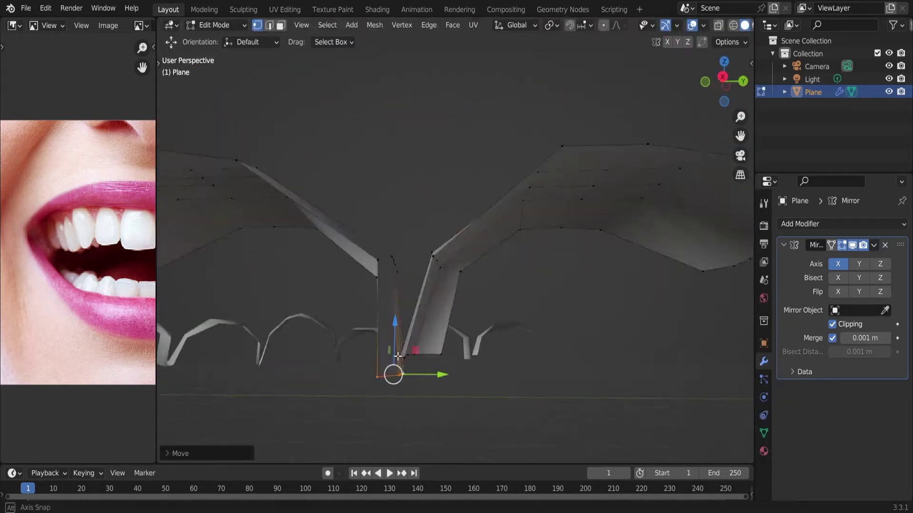
Add a loop cut, select the gap's vertices and fill it with a new face.
middle_click_drag(391, 363, 566, 249)
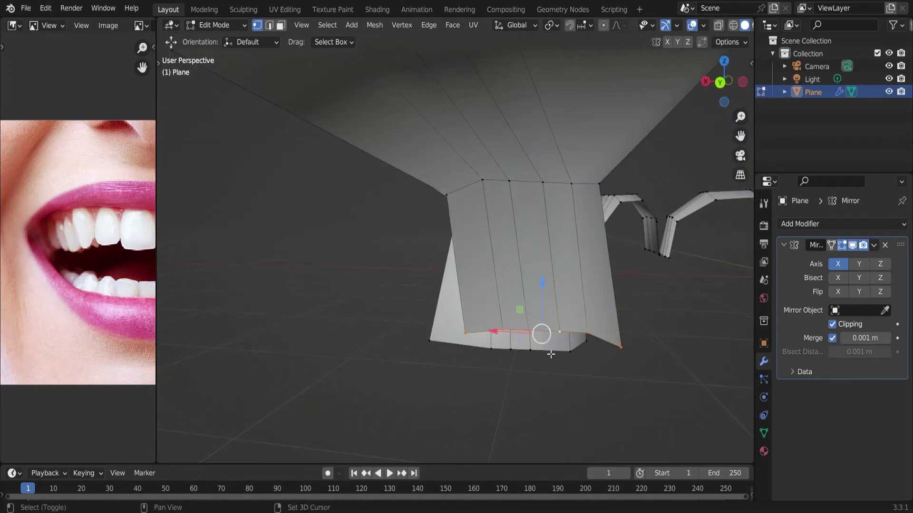
key("ctrl+r")
left_click(551, 354)
middle_click_drag(550, 355, 540, 259)
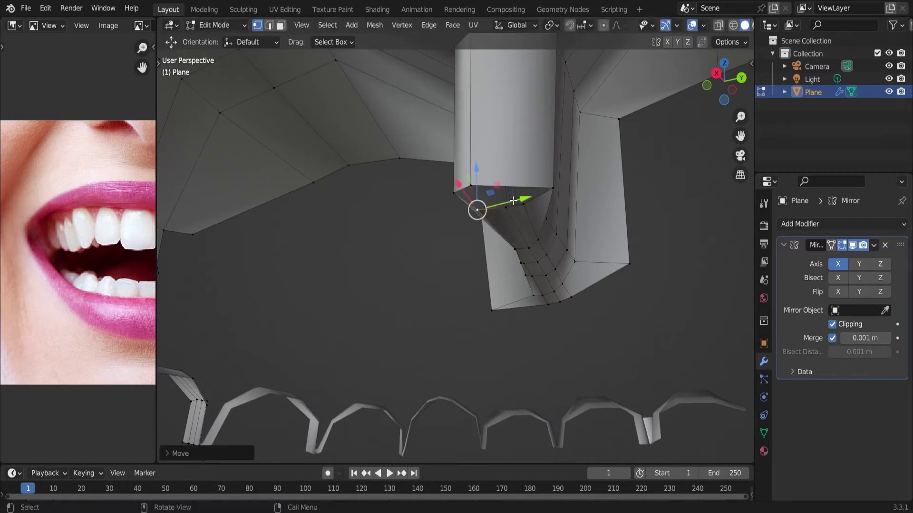
left_click(518, 187, "shift")
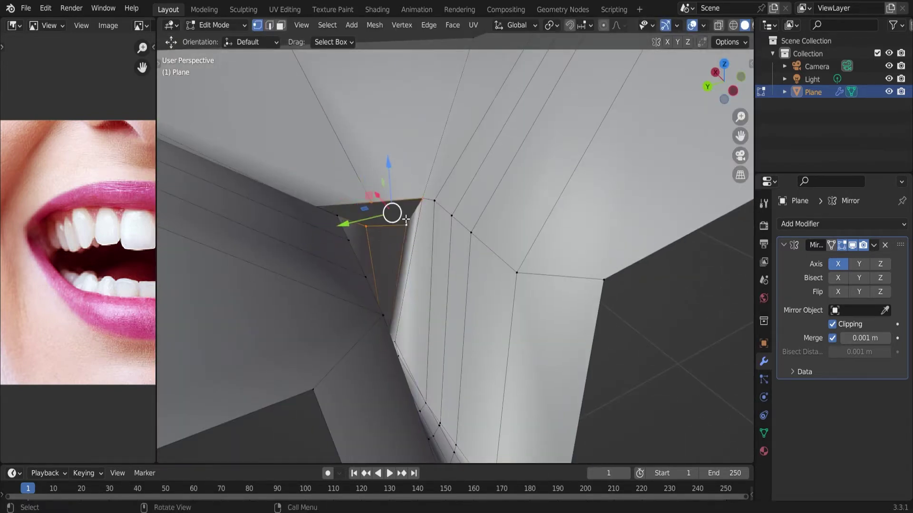
middle_click_drag(405, 219, 317, 262)
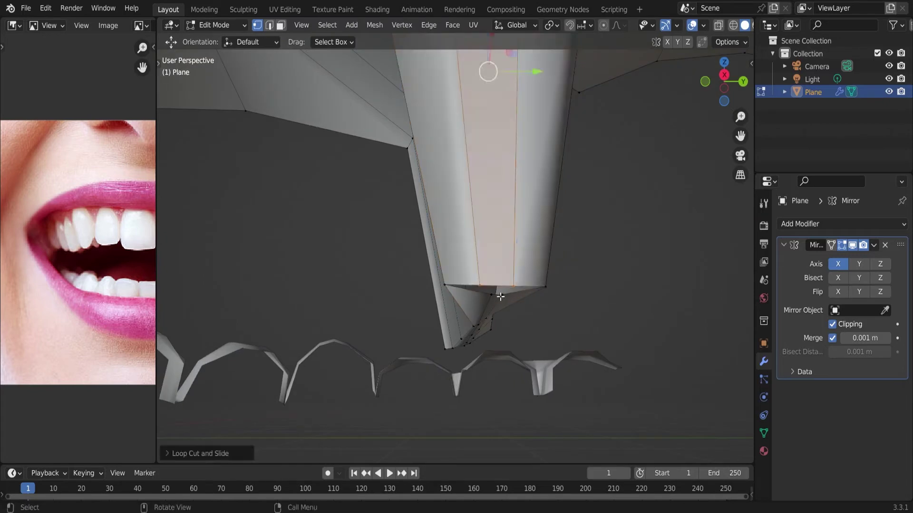
mouse_move(499, 282)
middle_mouse_down()
mouse_move(474, 228)
mouse_move(449, 232)
middle_mouse_up()
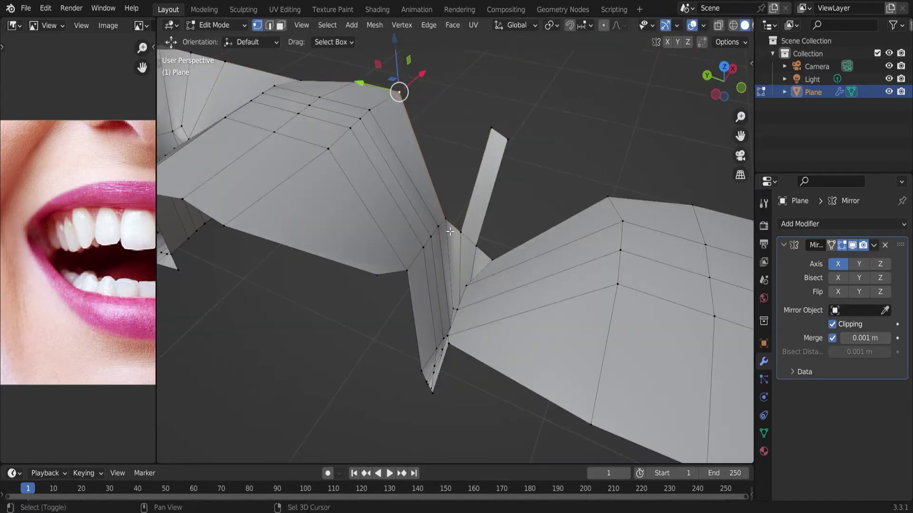
key("f")
mouse_move(516, 138)
middle_mouse_down()
mouse_move(551, 198)
mouse_move(536, 170)
mouse_move(527, 212)
middle_mouse_up()
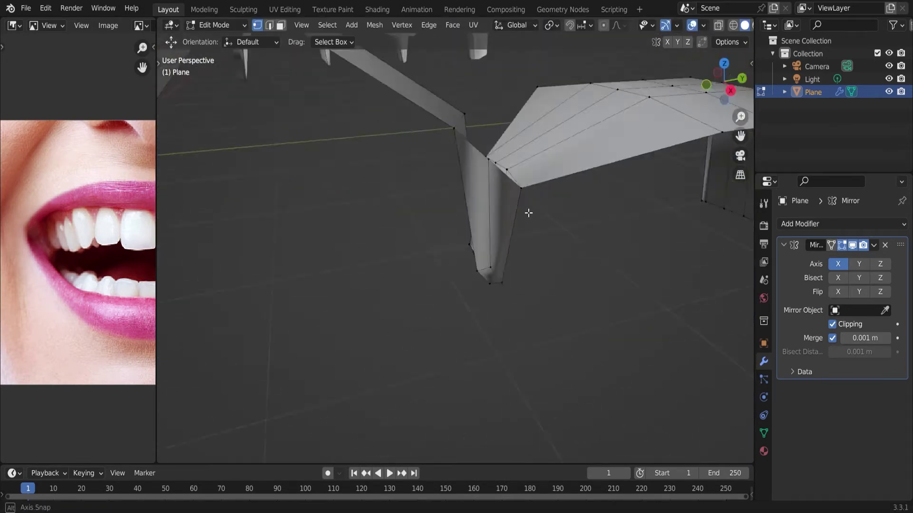
Cancel the bevel on the corner vertex and cut a centred edge loop into the strip.
left_click(489, 248)
scroll(476, 240, "down", 3)
scroll(475, 240, "up", 5)
mouse_move(475, 240)
middle_mouse_down()
mouse_move(480, 328)
mouse_move(498, 180)
middle_mouse_up()
right_click(516, 342)
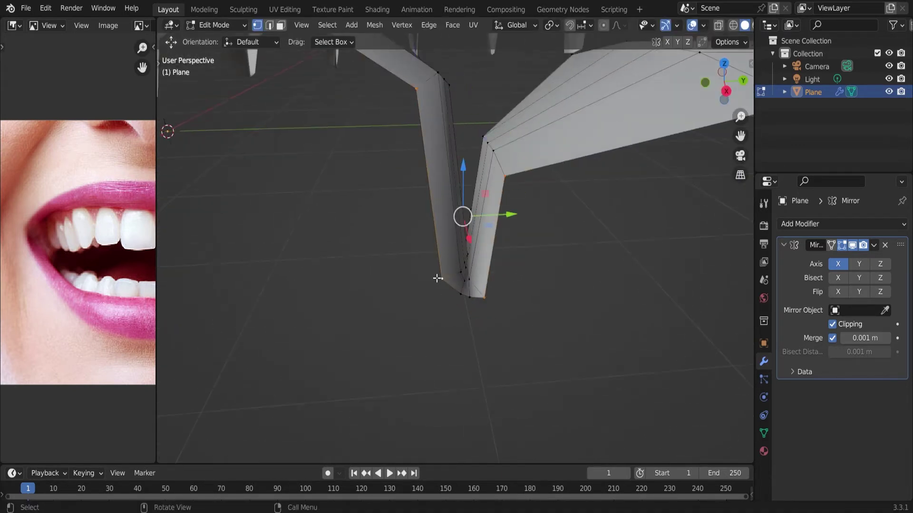
key("ctrl+r")
left_click(464, 292)
right_click(464, 293)
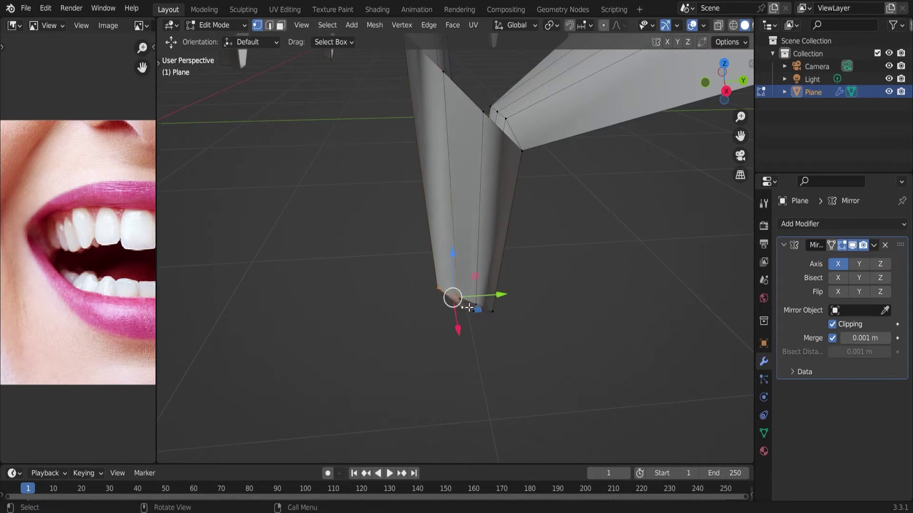
Move the strip's vertex along Y and slide the edge into a rounded shape.
mouse_move(469, 308)
middle_mouse_down()
mouse_move(496, 247)
mouse_move(569, 286)
mouse_move(446, 309)
mouse_move(578, 299)
middle_mouse_up()
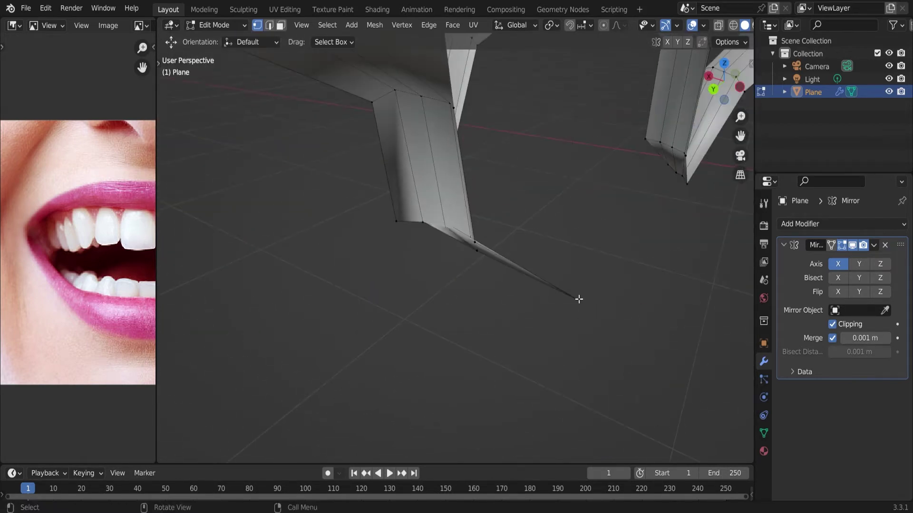
mouse_move(470, 225)
middle_mouse_down()
mouse_move(407, 214)
mouse_move(534, 187)
mouse_move(550, 220)
mouse_move(499, 205)
mouse_move(456, 214)
middle_mouse_up()
mouse_move(449, 214)
left_mouse_down()
mouse_move(411, 205)
mouse_move(378, 156)
left_mouse_up()
left_click_drag(413, 181, 413, 179)
middle_click_drag(413, 180, 428, 174)
left_click_drag(419, 173, 439, 106)
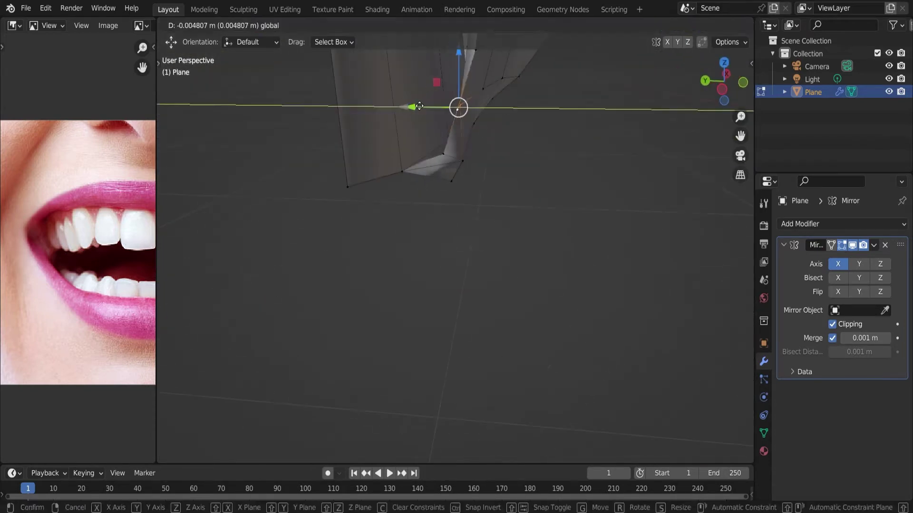
middle_click_drag(438, 106, 478, 190)
mouse_move(490, 153)
middle_mouse_down()
mouse_move(534, 249)
mouse_move(496, 348)
mouse_move(520, 211)
mouse_move(496, 270)
mouse_move(447, 291)
mouse_move(514, 199)
mouse_move(502, 243)
middle_mouse_up()
left_click(506, 224)
Reposition vertices of the new rounded gum piece hanging between the teeth.
mouse_move(533, 191)
middle_mouse_down()
mouse_move(476, 281)
mouse_move(454, 339)
middle_mouse_up()
middle_click_drag(510, 290, 437, 298)
mouse_move(456, 204)
middle_mouse_down()
mouse_move(499, 341)
mouse_move(519, 266)
mouse_move(422, 351)
mouse_move(379, 282)
middle_mouse_up()
key("3")
mouse_move(434, 332)
middle_mouse_down()
mouse_move(469, 377)
mouse_move(459, 299)
middle_mouse_up()
key("1")
scroll(391, 369, "up", 4)
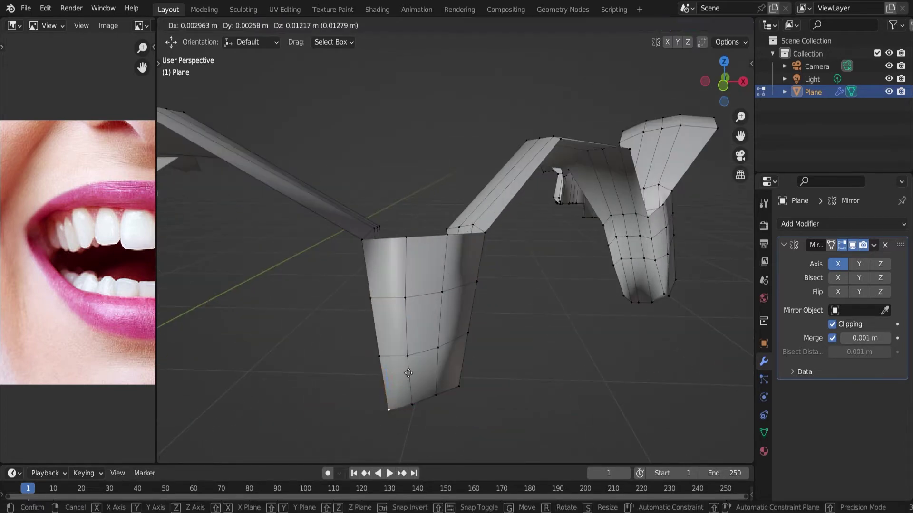
left_click(408, 373)
middle_click_drag(408, 373, 450, 384)
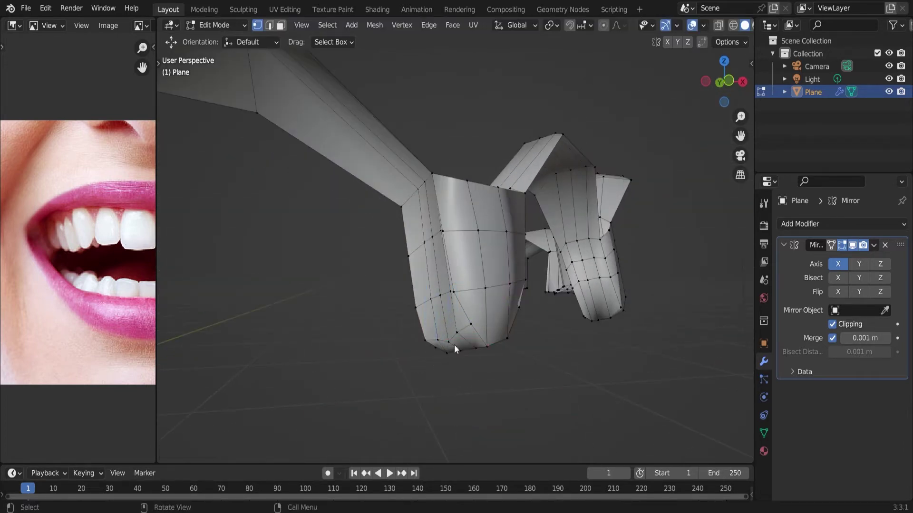
middle_click_drag(455, 346, 428, 332)
scroll(451, 342, "up", 4)
left_click_drag(453, 339, 472, 356)
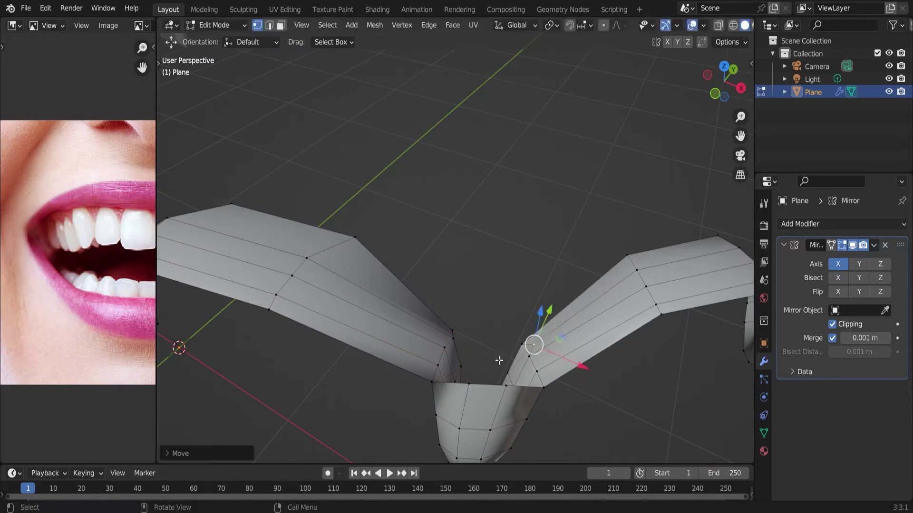
Move gum vertices upward and along X to refine the dipping strip.
scroll(522, 321, "down", 5)
scroll(512, 320, "up", 4)
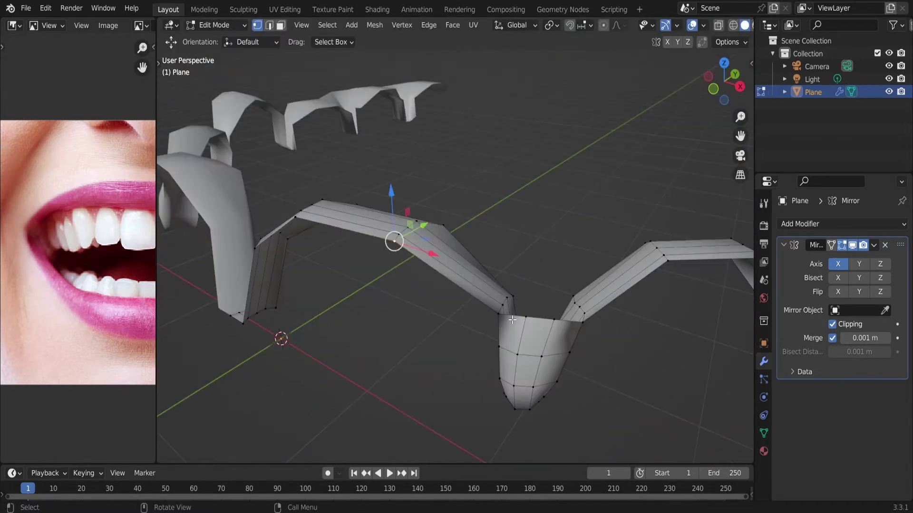
left_click(444, 264)
scroll(515, 250, "down", 4)
middle_click_drag(515, 251, 522, 256)
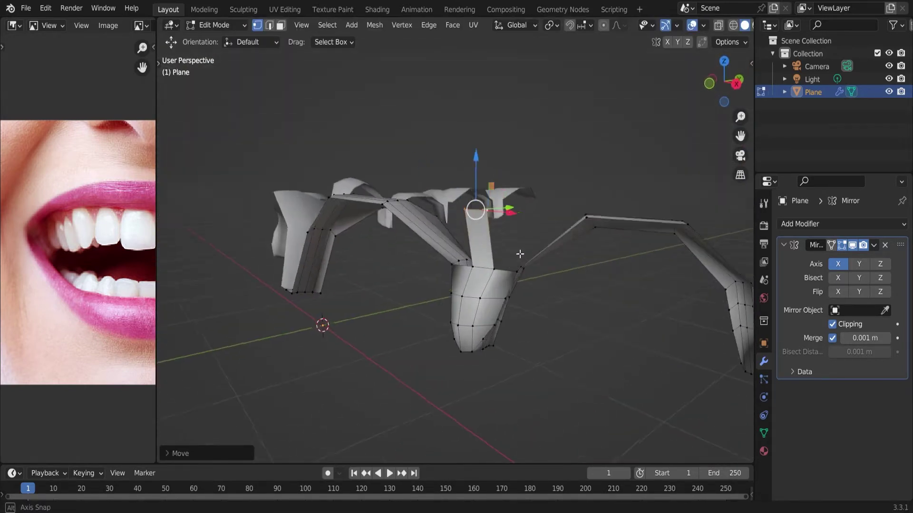
scroll(494, 169, "up", 5)
mouse_move(302, 255)
middle_mouse_down()
mouse_move(546, 211)
mouse_move(575, 290)
middle_mouse_up()
left_click_drag(587, 338, 579, 341)
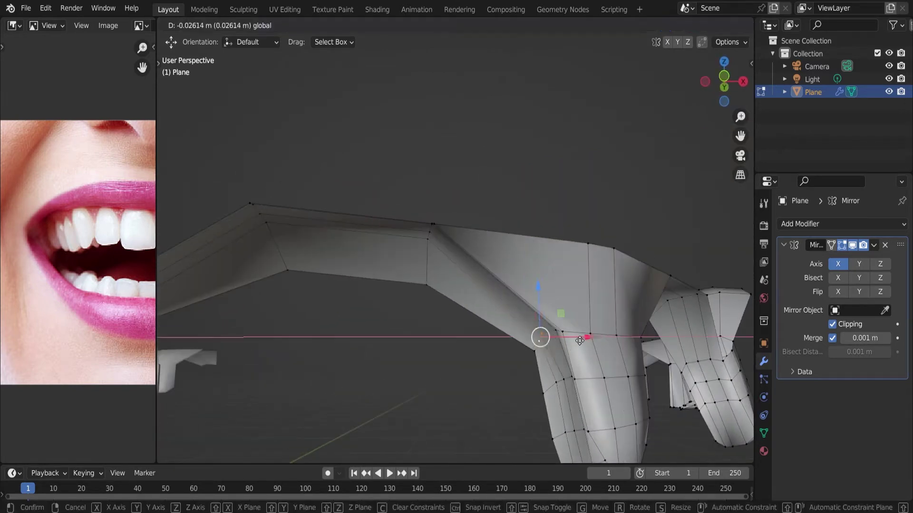
scroll(405, 251, "down", 2)
left_click_drag(361, 223, 362, 228)
mouse_move(362, 228)
middle_mouse_down()
mouse_move(467, 292)
mouse_move(420, 251)
mouse_move(385, 343)
mouse_move(378, 331)
mouse_move(364, 335)
middle_mouse_up()
left_click(378, 331)
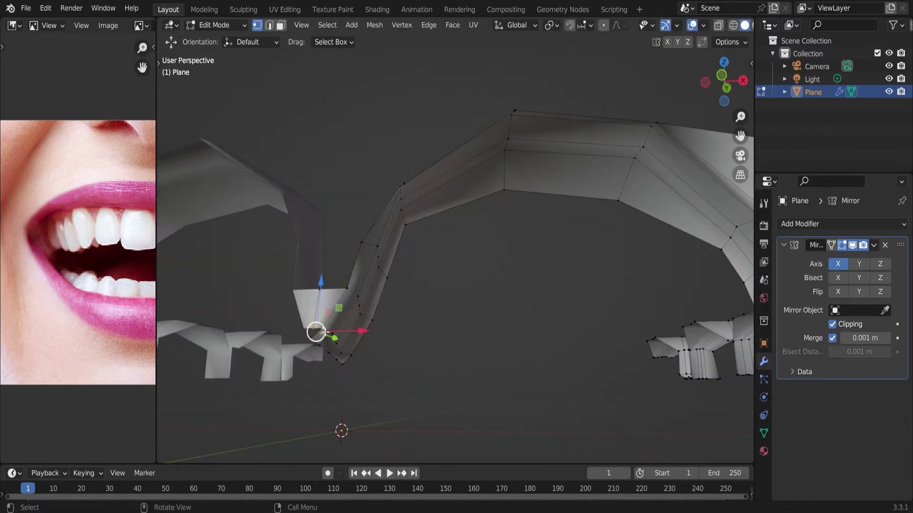
Extrude the selected gum region and raise the extruded section upward.
middle_click_drag(322, 253, 332, 336)
key("g")
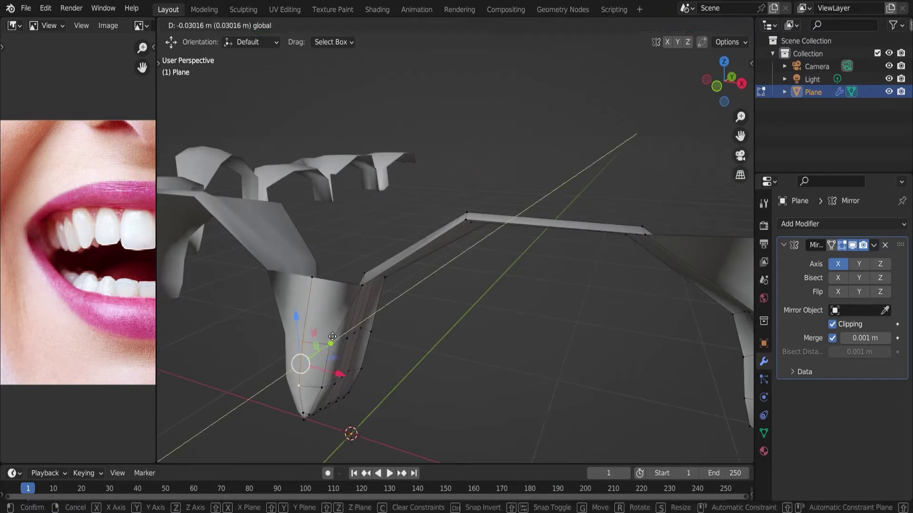
key("e")
left_click(421, 306)
key("KP_1")
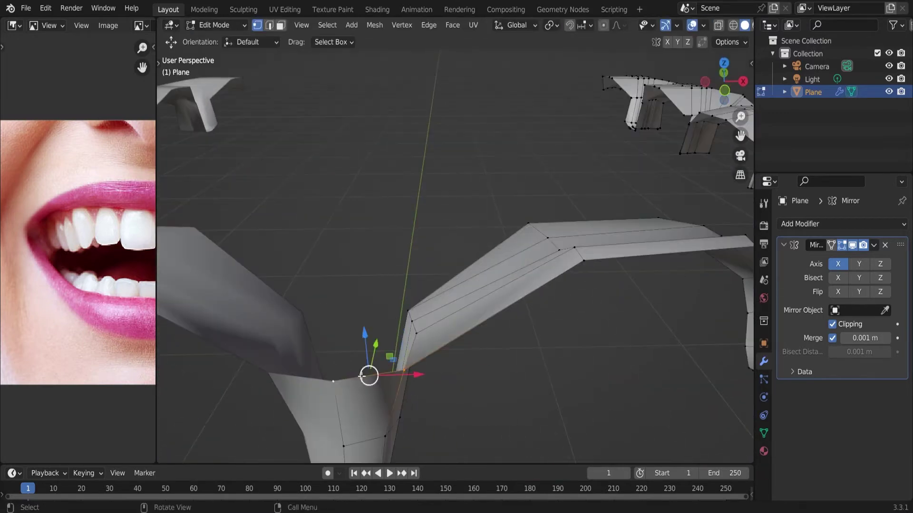
mouse_move(437, 211)
middle_mouse_down()
mouse_move(465, 220)
mouse_move(508, 316)
middle_mouse_up()
key("g")
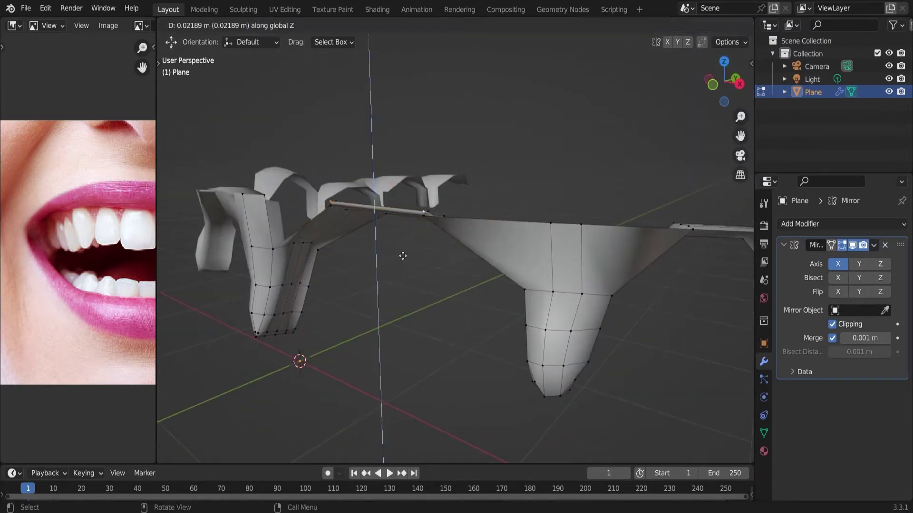
left_click(405, 160)
mouse_move(404, 159)
middle_mouse_down()
mouse_move(418, 285)
mouse_move(457, 200)
mouse_move(403, 204)
mouse_move(502, 153)
middle_mouse_up()
Extrude another gum section, add an edge loop, and extrude again.
key("e")
left_click(418, 285)
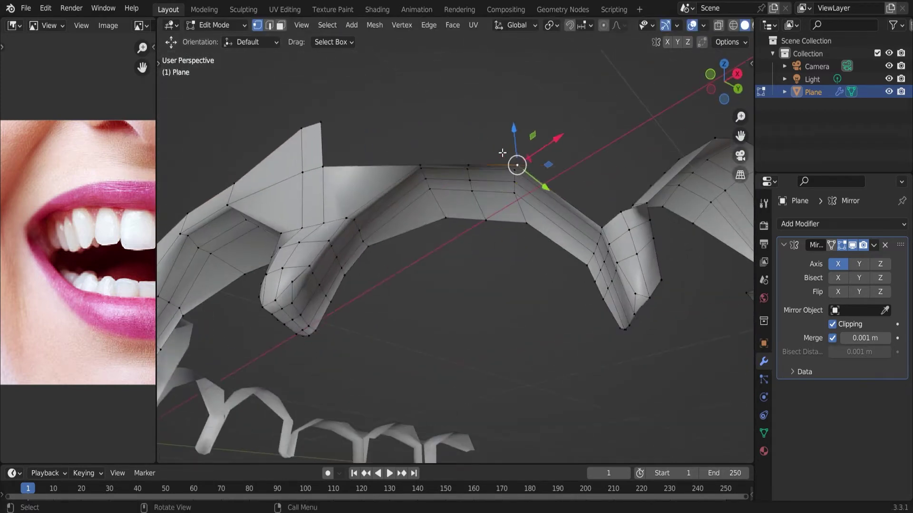
left_click(424, 134)
middle_click_drag(424, 133, 429, 215)
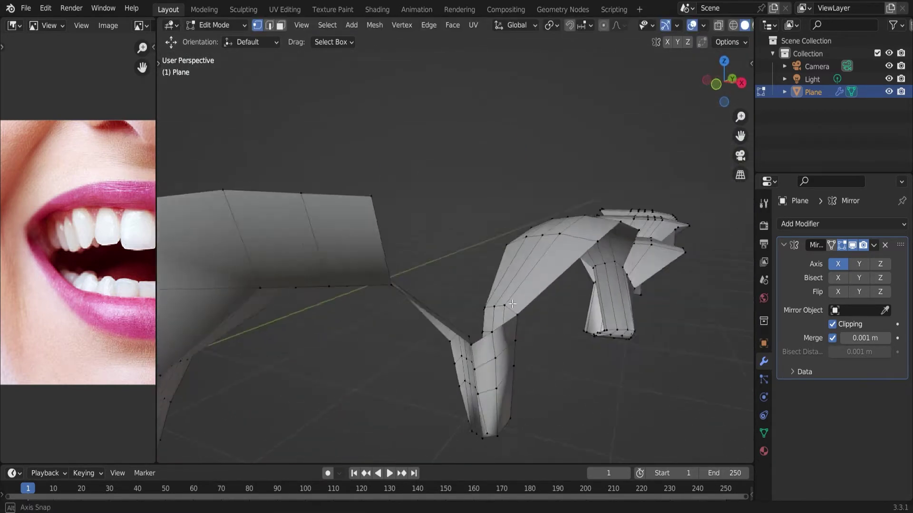
middle_click_drag(495, 333, 520, 323)
key("ctrl+r")
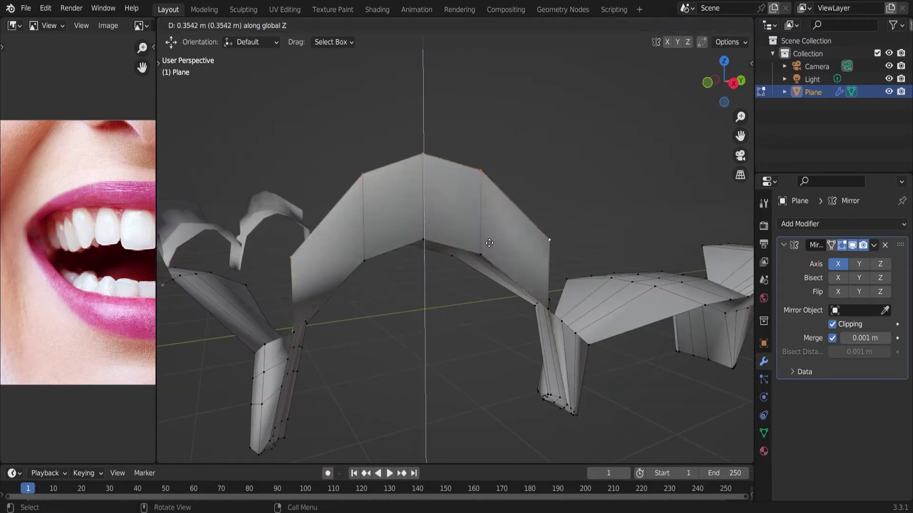
left_click(411, 241)
key("e")
left_click(435, 250)
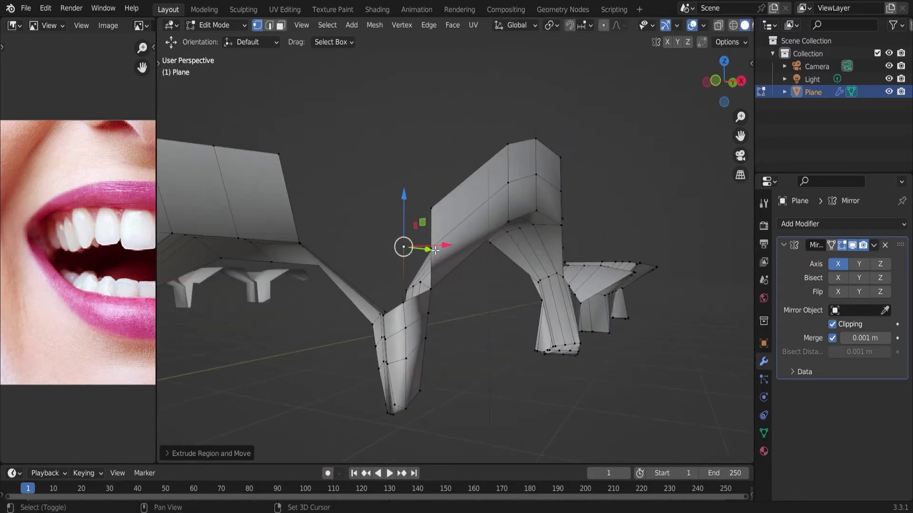
mouse_move(402, 282)
middle_mouse_down()
mouse_move(379, 220)
mouse_move(362, 256)
mouse_move(329, 257)
middle_mouse_up()
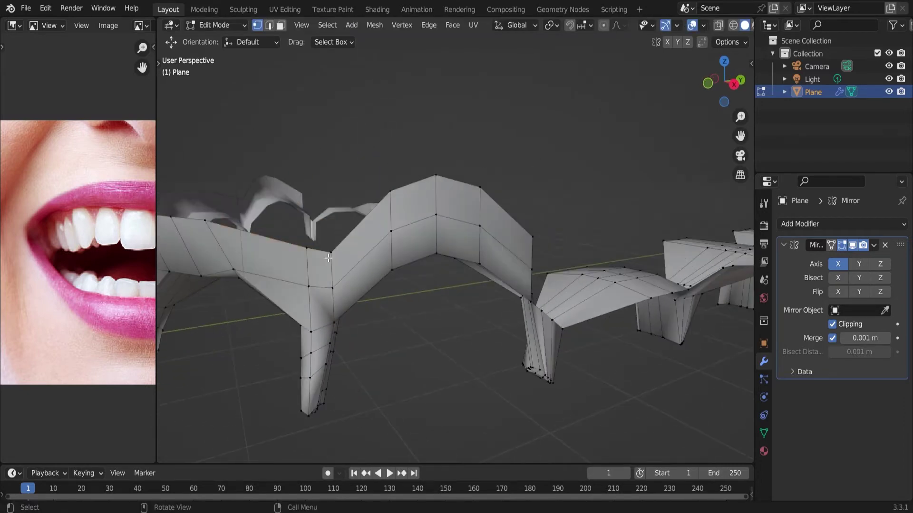
mouse_move(315, 220)
middle_mouse_down()
mouse_move(279, 256)
mouse_move(447, 262)
mouse_move(448, 372)
mouse_move(490, 290)
middle_mouse_up()
Extrude a further gum section into place and inspect the strip from below.
key("e")
left_click(279, 257)
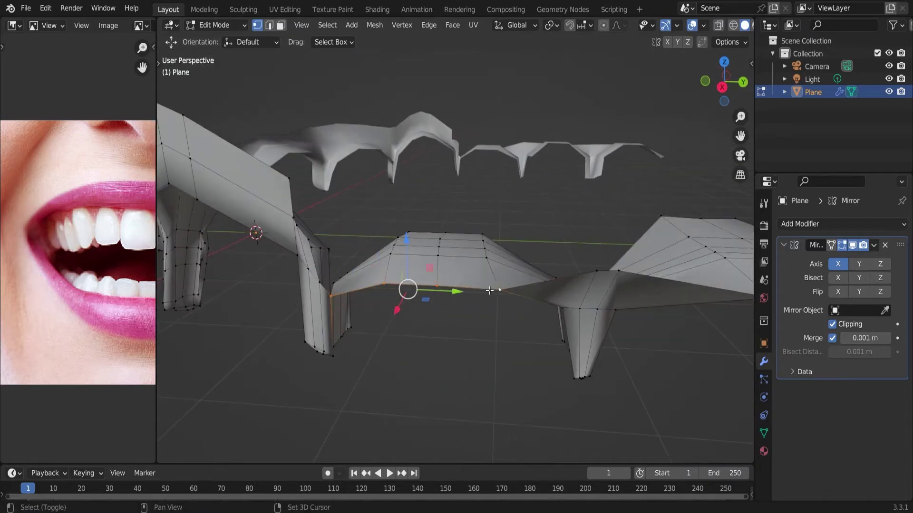
middle_click_drag(477, 217, 484, 265)
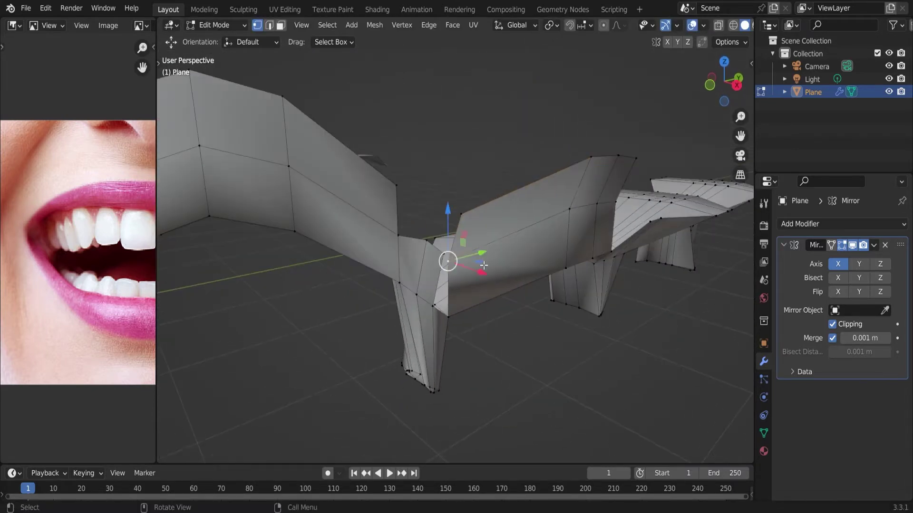
mouse_move(430, 305)
middle_mouse_down()
mouse_move(398, 224)
mouse_move(407, 218)
mouse_move(437, 310)
middle_mouse_up()
scroll(408, 195, "down", 5)
scroll(437, 310, "up", 8)
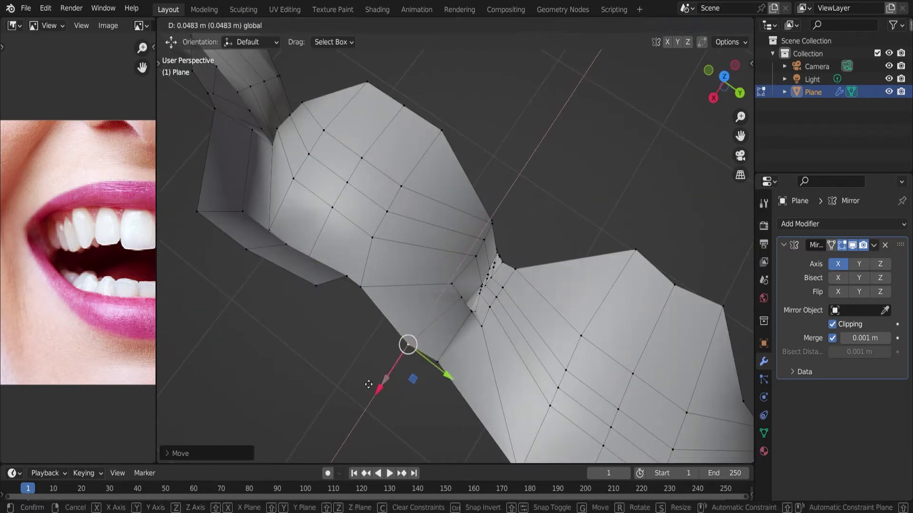
left_click(368, 384)
mouse_move(368, 384)
middle_mouse_down()
mouse_move(503, 185)
mouse_move(462, 116)
middle_mouse_up()
scroll(554, 204, "down", 3)
middle_click_drag(554, 204, 525, 306)
scroll(525, 306, "up", 3)
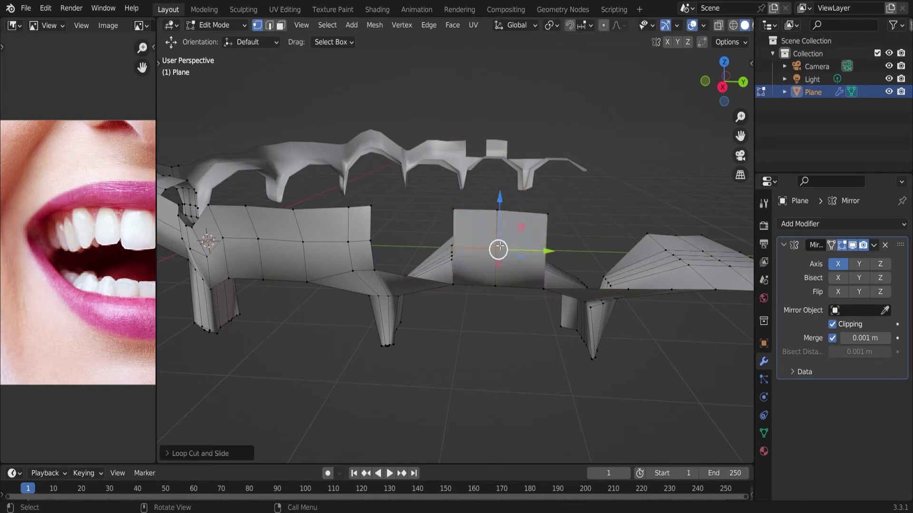
Extrude a new row of gum edges above the upper teeth.
mouse_move(499, 245)
middle_mouse_down()
mouse_move(435, 209)
mouse_move(423, 252)
mouse_move(406, 200)
middle_mouse_up()
left_click(435, 209)
left_click(423, 253)
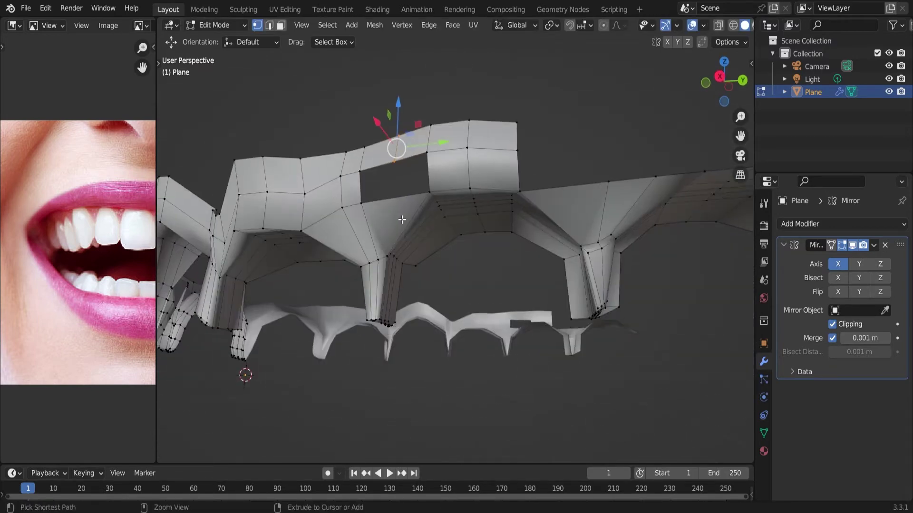
scroll(406, 200, "up", 3)
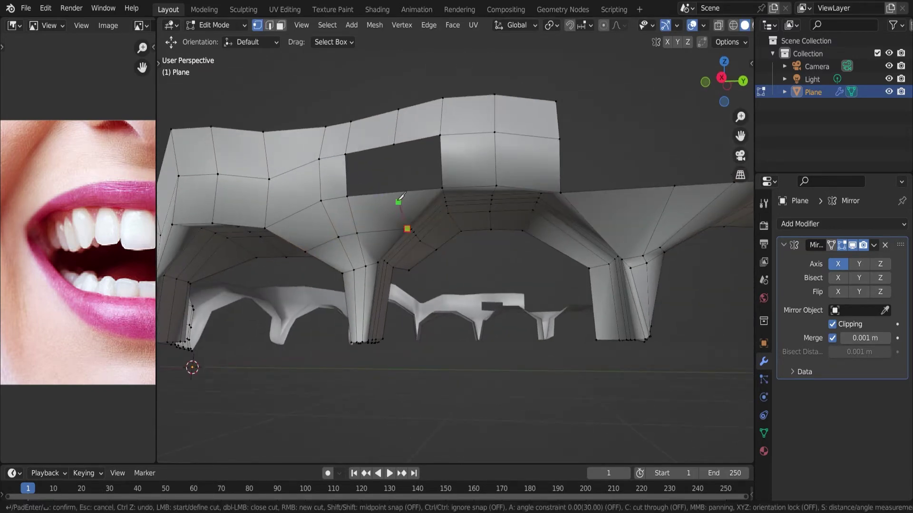
middle_click_drag(421, 145, 458, 224)
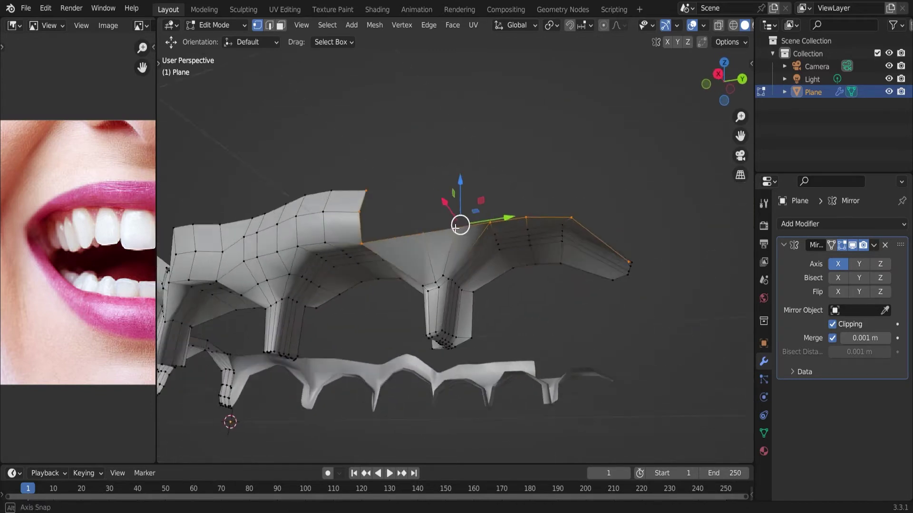
key("e")
left_click(462, 283)
Orbit and check the smoothed gum shape in Object Mode, then return to Edit Mode.
middle_click_drag(462, 283, 413, 275)
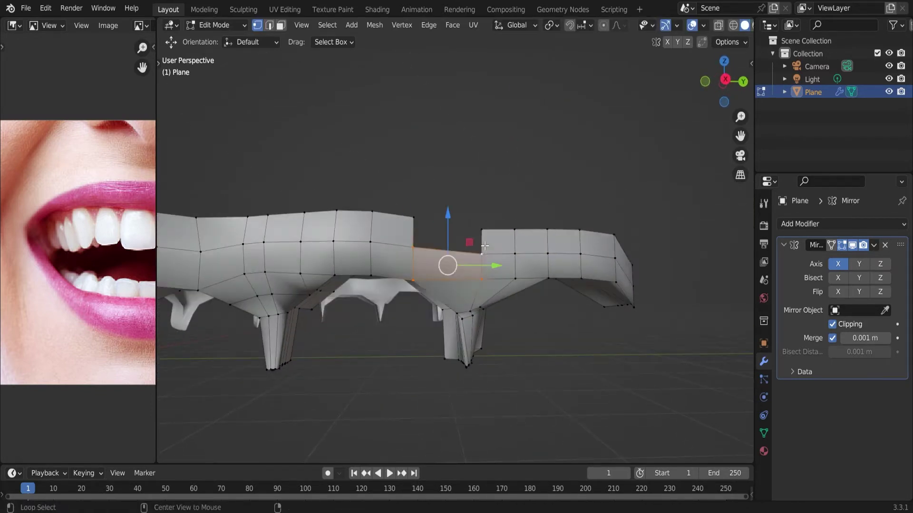
mouse_move(485, 245)
middle_mouse_down()
mouse_move(466, 258)
mouse_move(518, 267)
mouse_move(460, 272)
mouse_move(534, 246)
mouse_move(492, 251)
middle_mouse_up()
key("Tab")
scroll(456, 269, "down", 3)
scroll(457, 269, "up", 4)
key("Tab")
scroll(522, 252, "up", 2)
Select a horizontal gum edge loop and scale it.
key("g")
scroll(498, 251, "up", 4)
scroll(476, 300, "down", 4)
left_click(532, 232, "alt")
key("s")
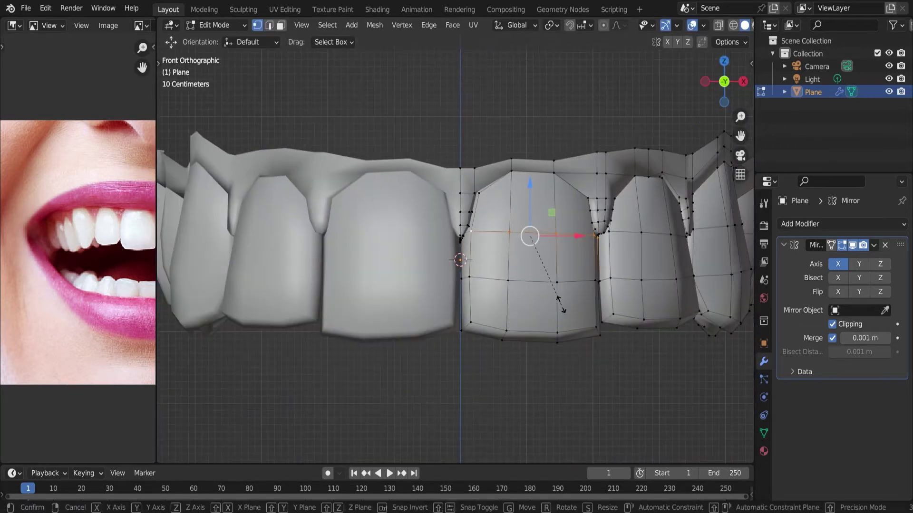
middle_click_drag(463, 327, 473, 160)
scroll(473, 159, "up", 3)
Move the selected gum edges and rotate them around the X axis.
key("g")
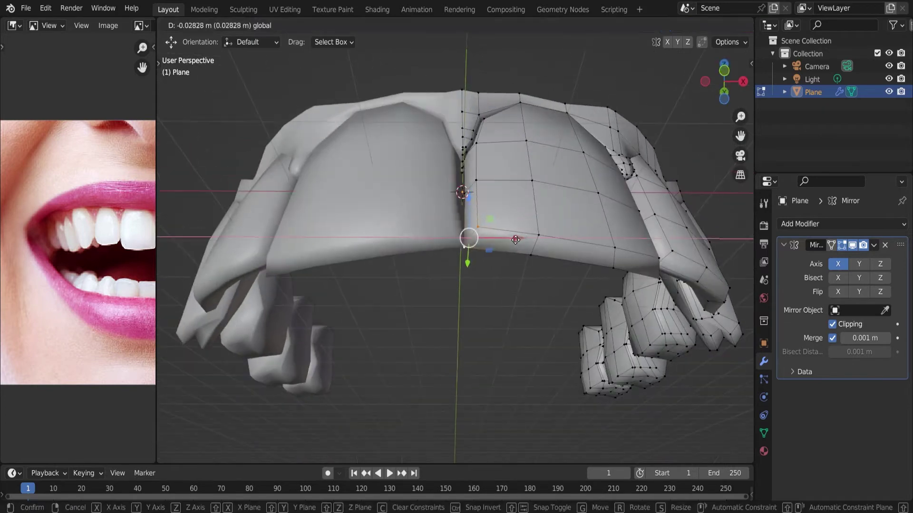
middle_click_drag(488, 208, 504, 269)
key("r")
key("x")
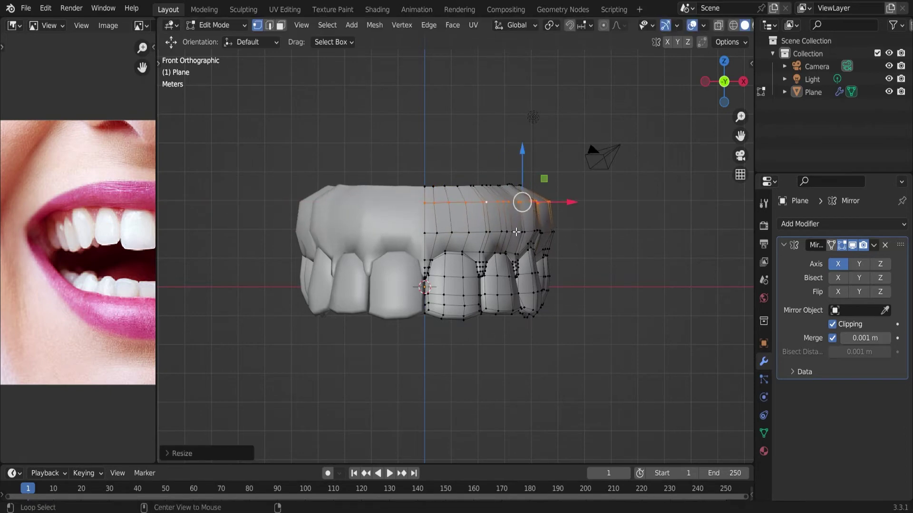
Select the top gum edge loop and move it into place from a front view.
left_click(456, 204, "alt")
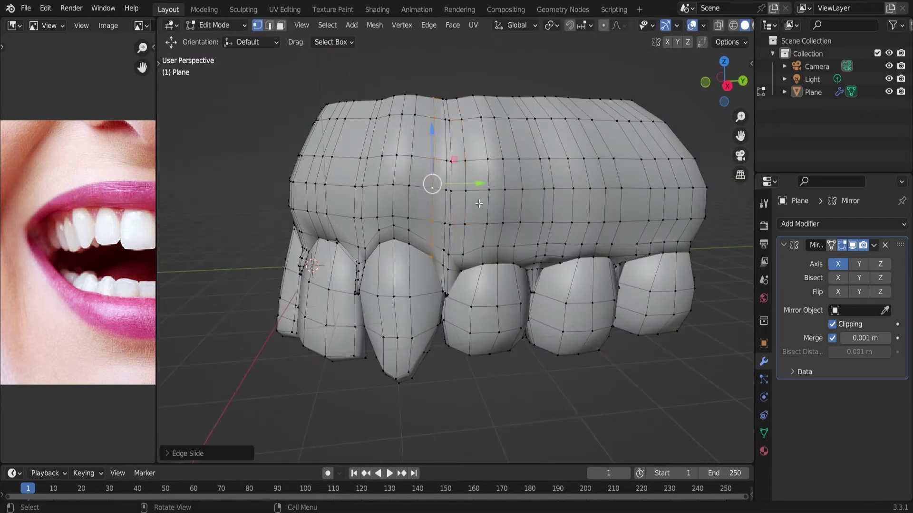
middle_click_drag(479, 203, 542, 109)
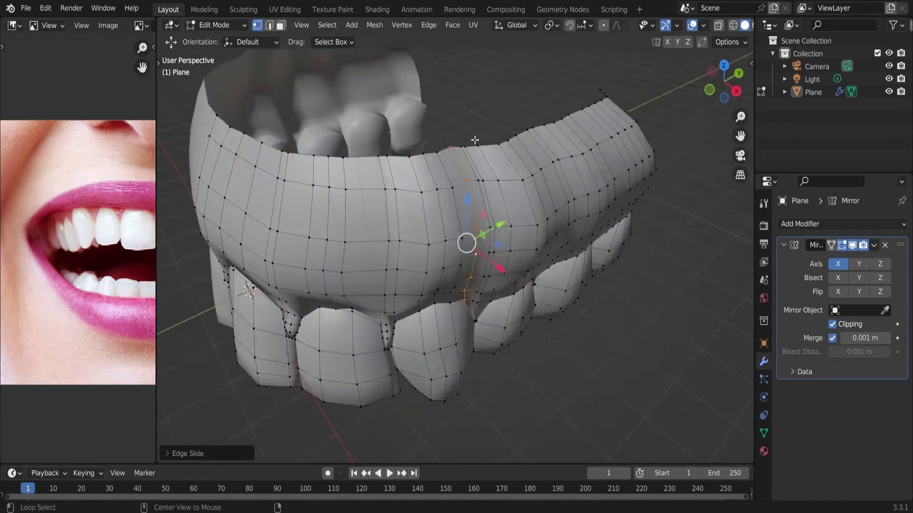
key("g")
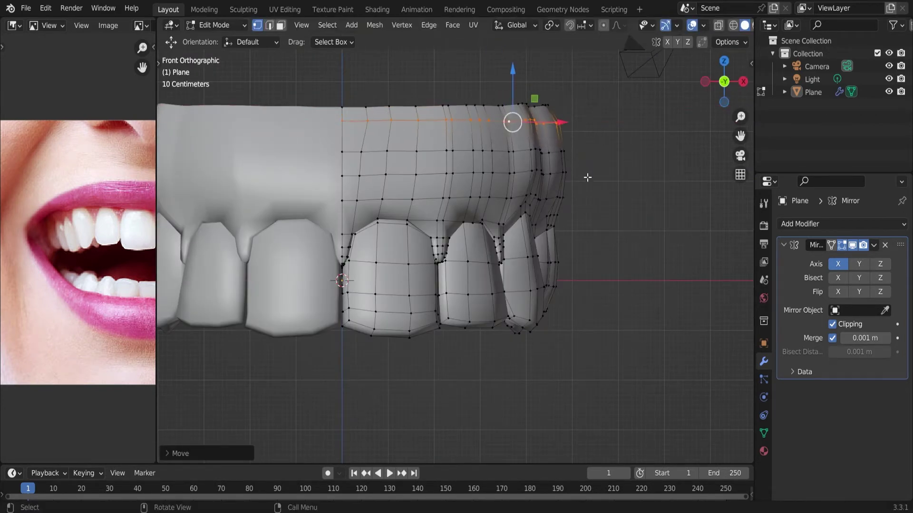
scroll(523, 147, "down", 2)
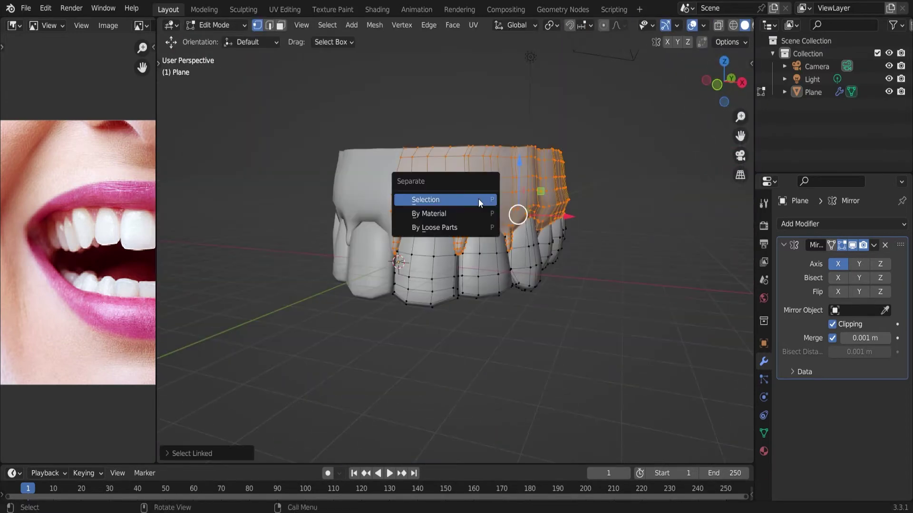
Scale the gum area and a gum vertex between the teeth with smooth falloff.
left_click(478, 199)
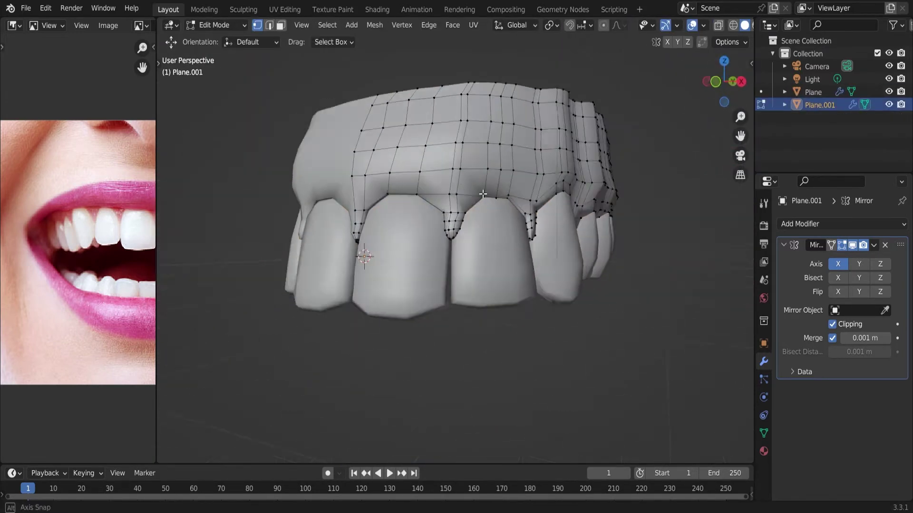
key("s")
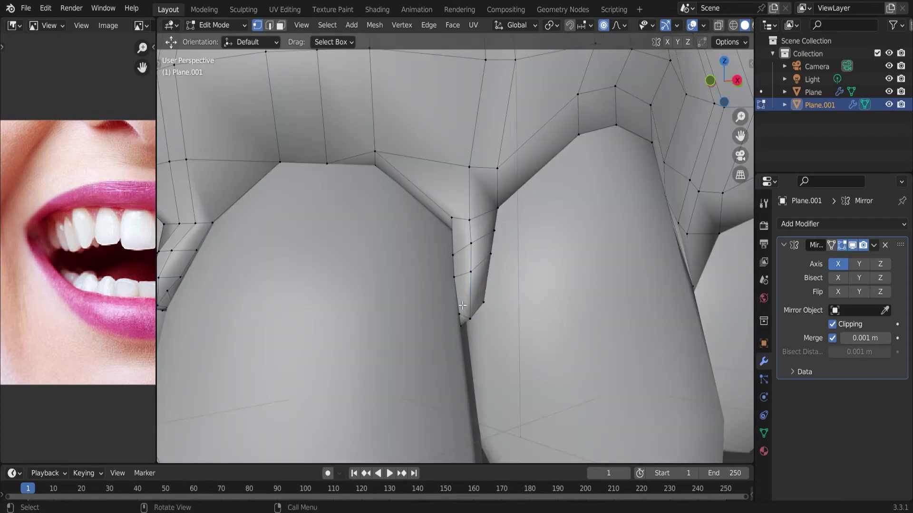
left_click(462, 305)
key("s")
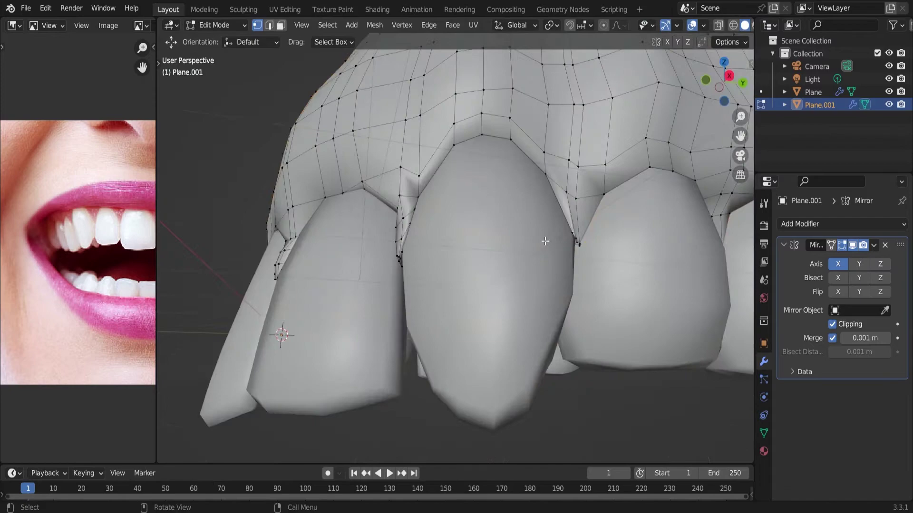
Move the gum vertex with smooth falloff from a close front view.
mouse_move(378, 243)
middle_mouse_down()
mouse_move(474, 242)
mouse_move(458, 295)
mouse_move(427, 291)
middle_mouse_up()
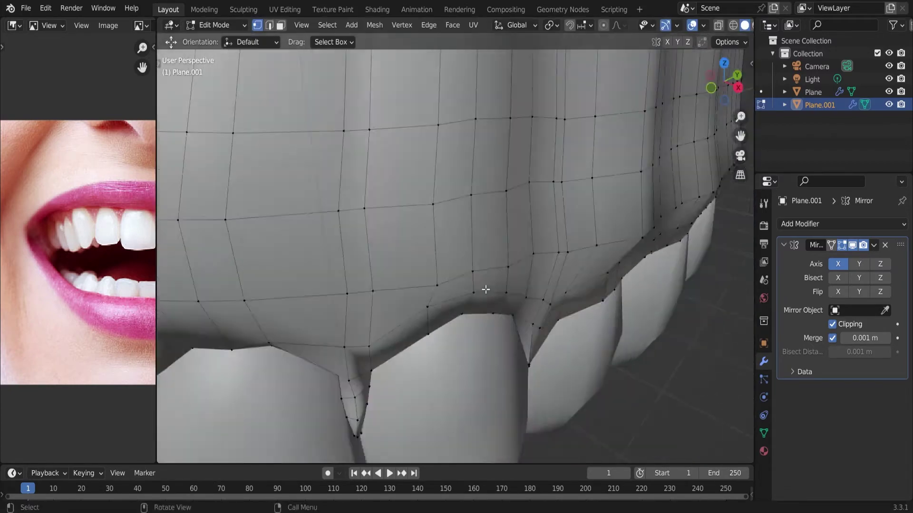
mouse_move(362, 253)
middle_mouse_down()
mouse_move(537, 247)
mouse_move(438, 150)
mouse_move(489, 214)
middle_mouse_up()
key("g")
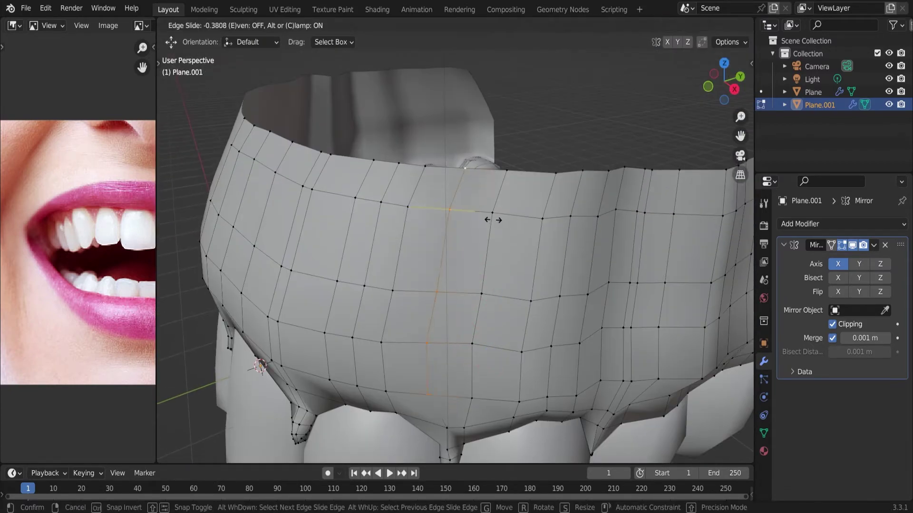
left_click(543, 219)
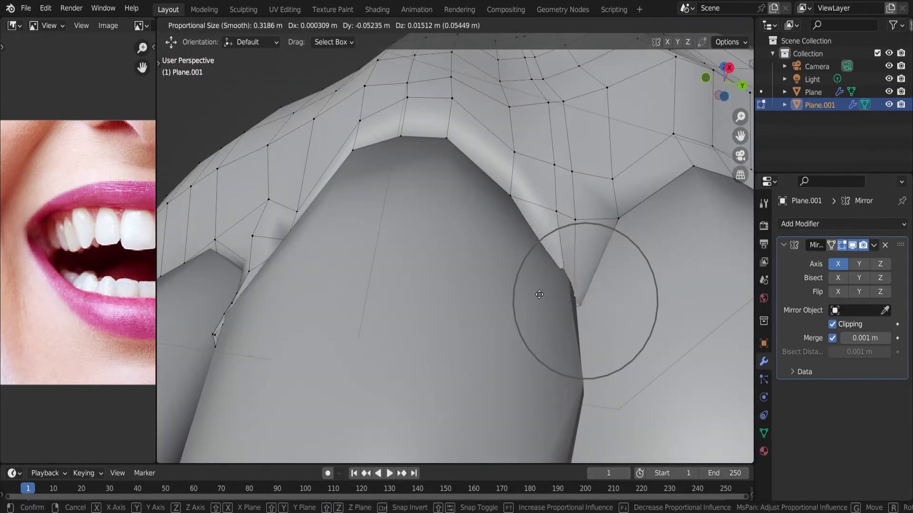
left_click(539, 294)
mouse_move(539, 295)
middle_mouse_down()
mouse_move(456, 283)
mouse_move(390, 366)
middle_mouse_up()
Move a vertical gum edge loop and check the gum shape in Object Mode.
left_click(456, 282, "alt")
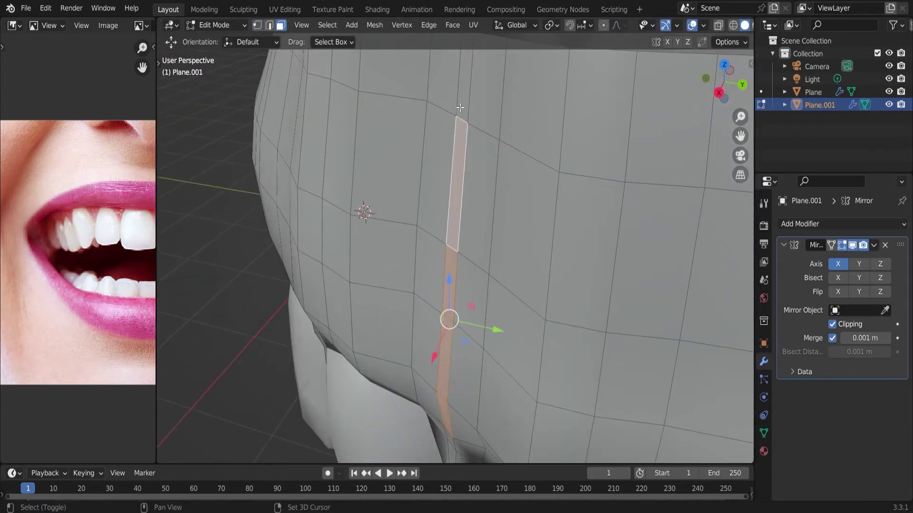
key("g")
middle_click_drag(383, 334, 471, 254)
key("Tab")
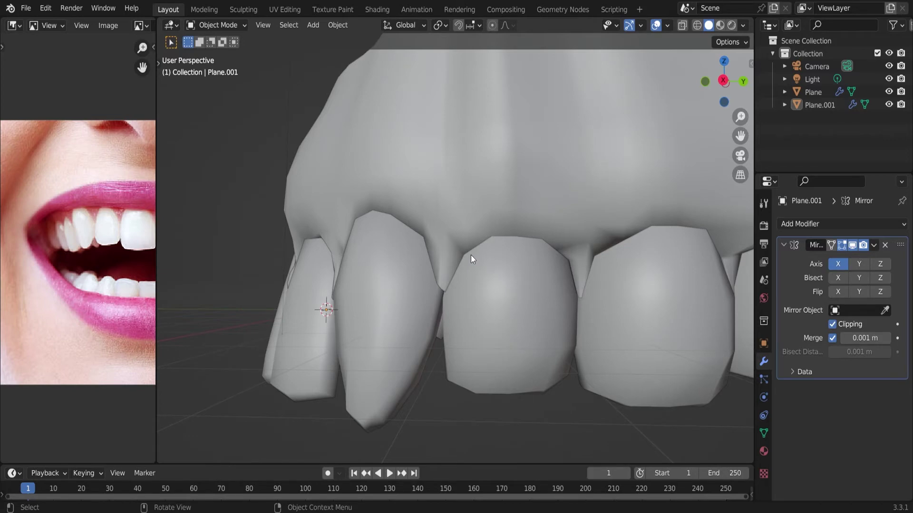
key("Tab")
middle_click_drag(470, 255, 544, 170)
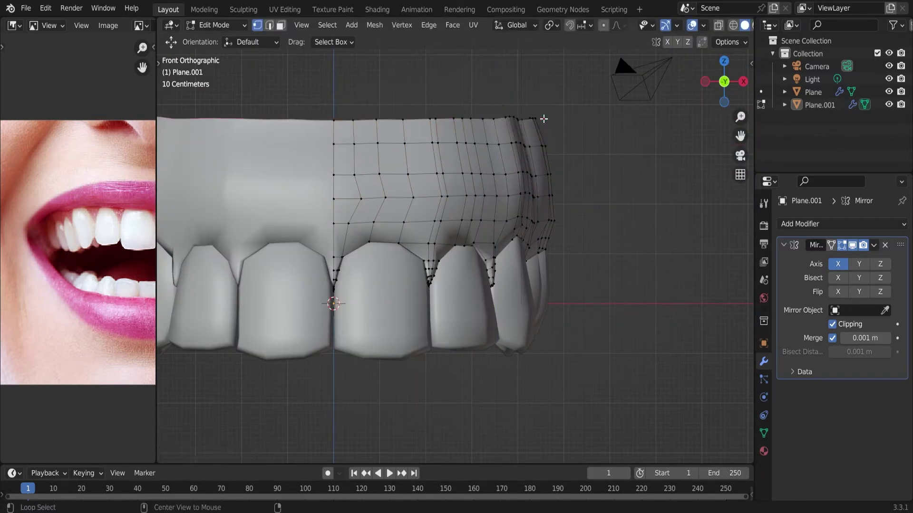
mouse_move(544, 119)
middle_mouse_down()
mouse_move(432, 238)
mouse_move(437, 280)
mouse_move(359, 244)
middle_mouse_up()
Subdivide the gum mesh and smooth the new vertices.
left_click(360, 244)
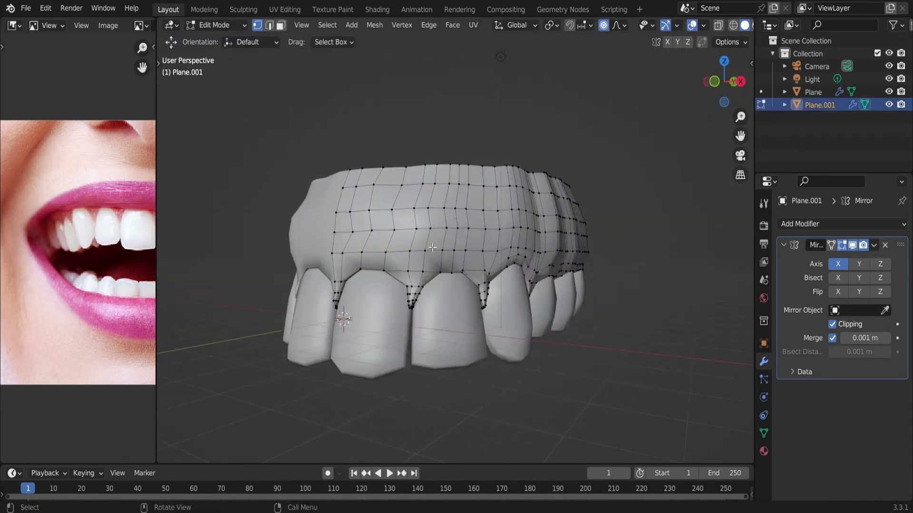
right_click(401, 230)
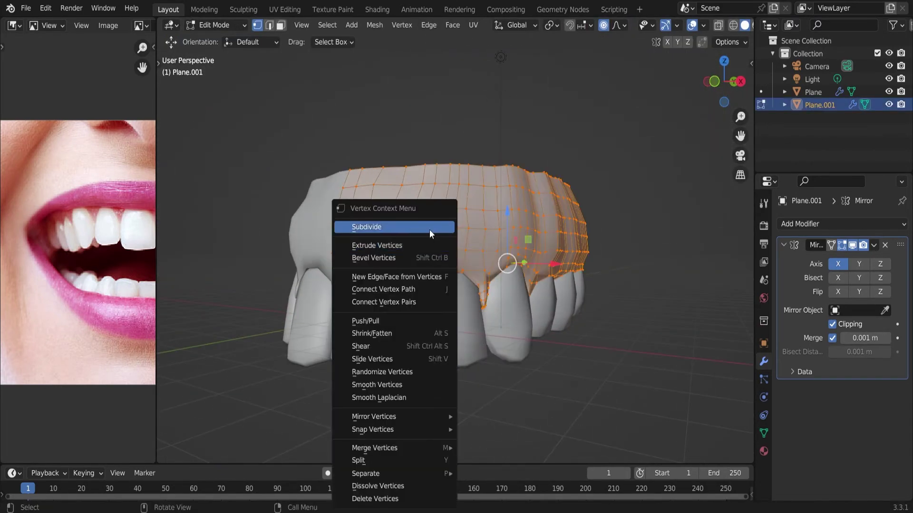
left_click(402, 230)
left_click(402, 24)
left_click(446, 185)
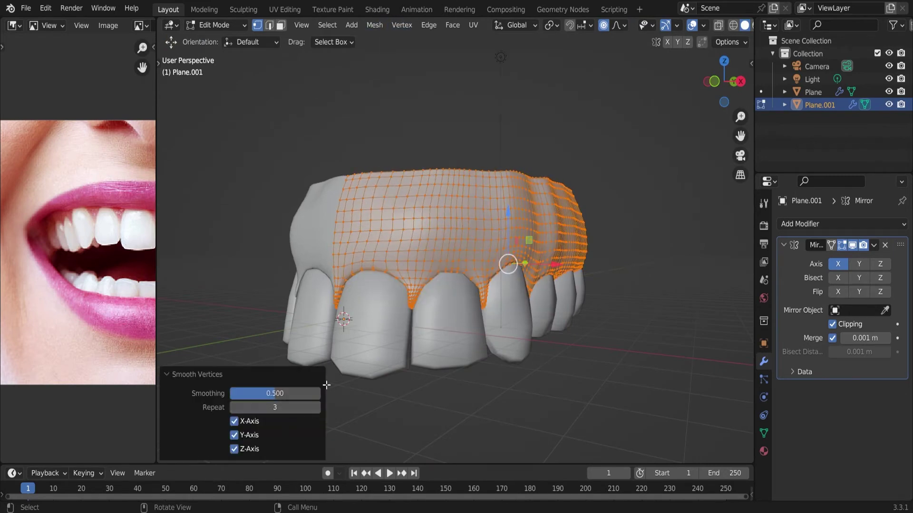
key("Tab")
Check the teeth object Plane, then return to editing the gum object Plane.001.
scroll(447, 249, "up", 3)
left_click(489, 309)
key("Tab")
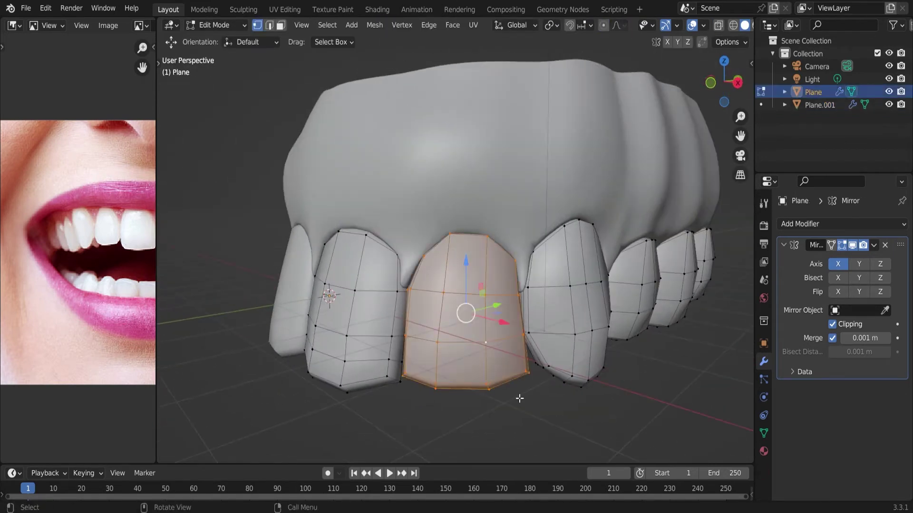
key("Tab")
left_click(466, 143)
key("Tab")
Turn on proportional editing and pull two gum vertices down between the front teeth.
left_click(459, 223)
key("o")
key("g")
left_click(466, 287)
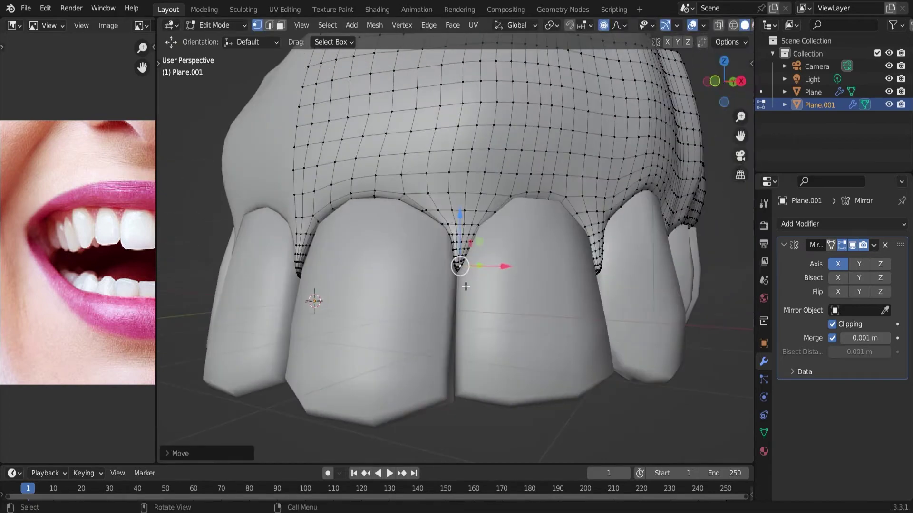
left_click(503, 265)
key("g")
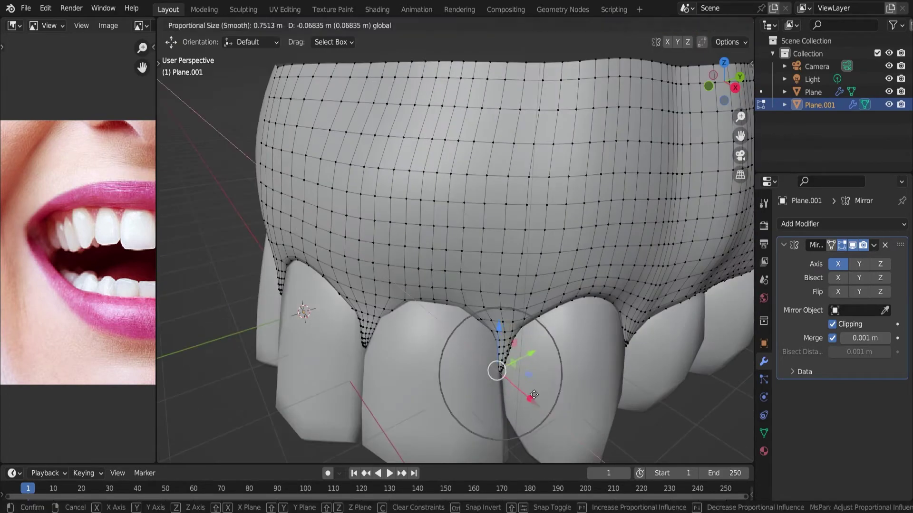
left_click(494, 369)
Check the gum in Object Mode, then move another gum vertex between the teeth.
key("Tab")
scroll(491, 309, "down", 3)
key("Tab")
scroll(490, 310, "up", 3)
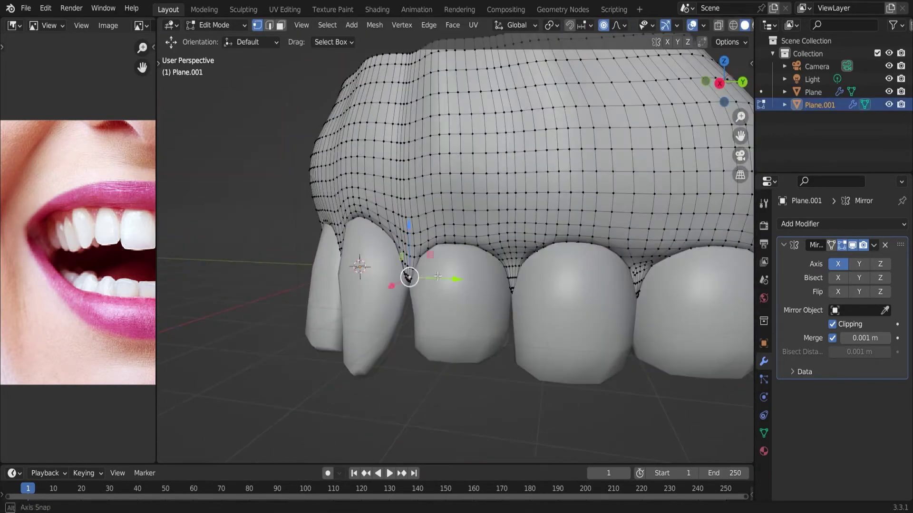
left_click(493, 312)
key("g")
left_click(495, 314)
scroll(540, 313, "up", 2)
From the side view, move another gum vertex with smooth falloff.
key("KP_3")
scroll(476, 237, "up", 3)
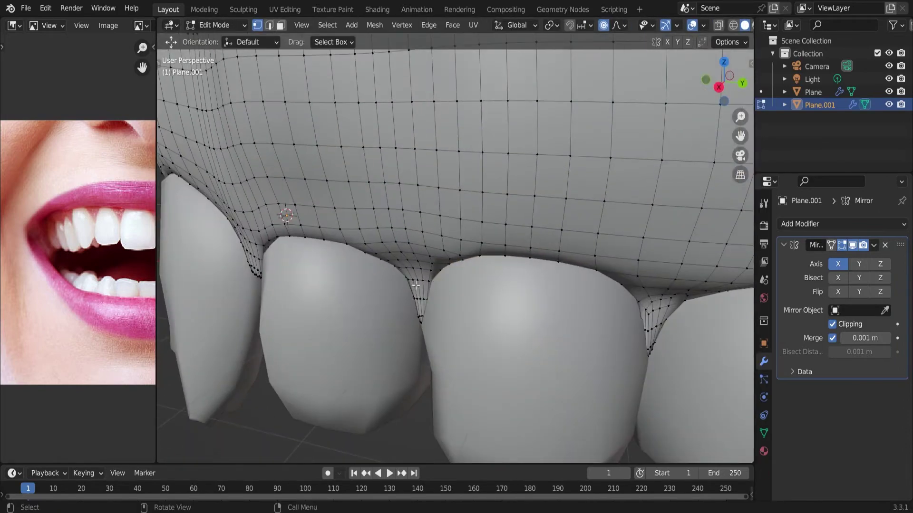
left_click(383, 295)
scroll(487, 237, "up", 2)
middle_click_drag(486, 238, 502, 257)
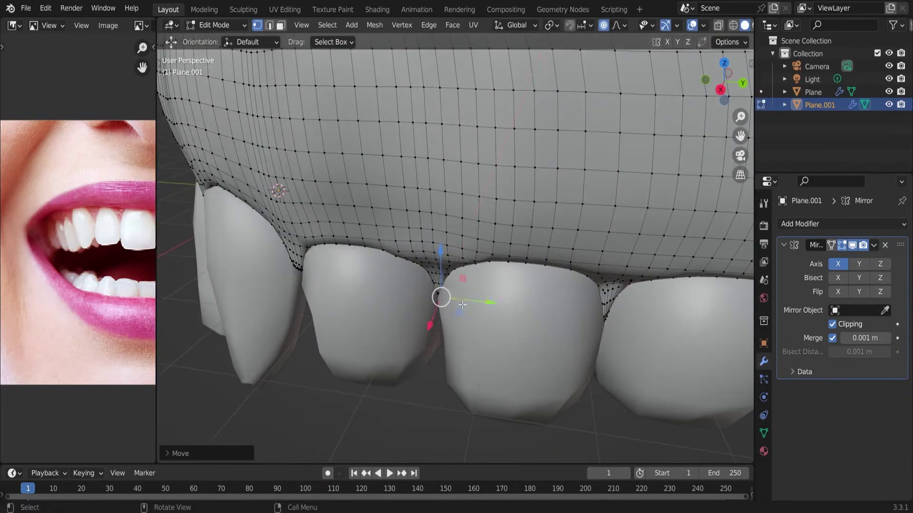
key("KP_3")
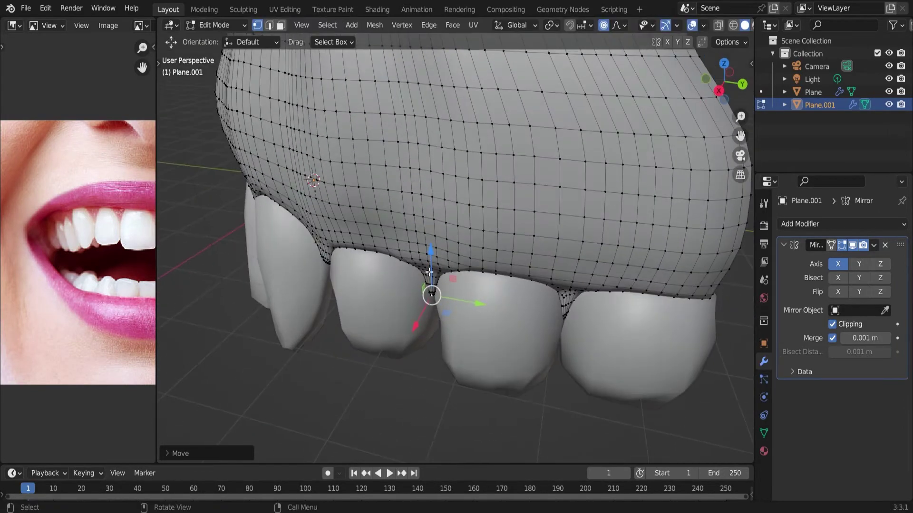
mouse_move(502, 257)
middle_mouse_down()
mouse_move(466, 333)
mouse_move(492, 328)
mouse_move(490, 282)
middle_mouse_up()
key("g")
left_click(465, 338)
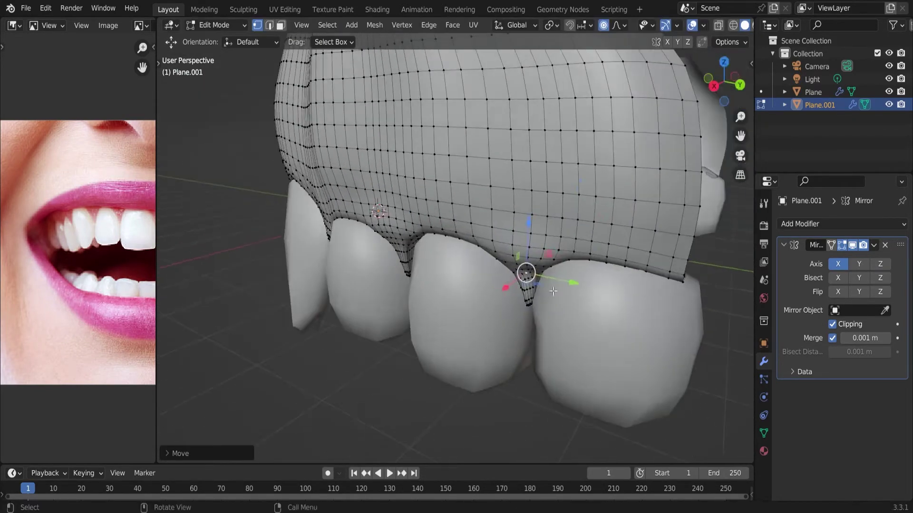
Pull more gum vertices down between the teeth from side and front angles.
middle_click_drag(456, 245, 556, 260)
left_click(331, 254)
mouse_move(332, 254)
middle_mouse_down()
mouse_move(422, 269)
mouse_move(505, 265)
middle_mouse_up()
key("g")
left_click(492, 362)
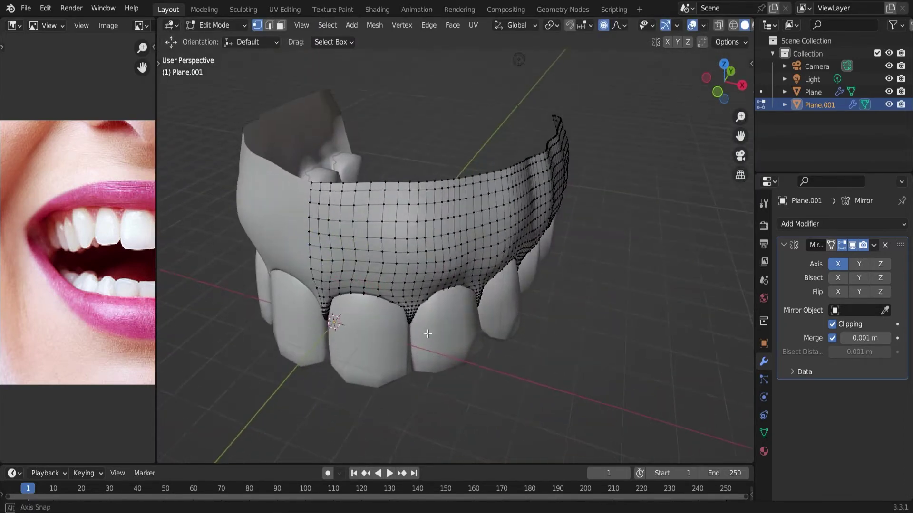
middle_click_drag(492, 362, 467, 282)
key("g")
left_click(387, 301)
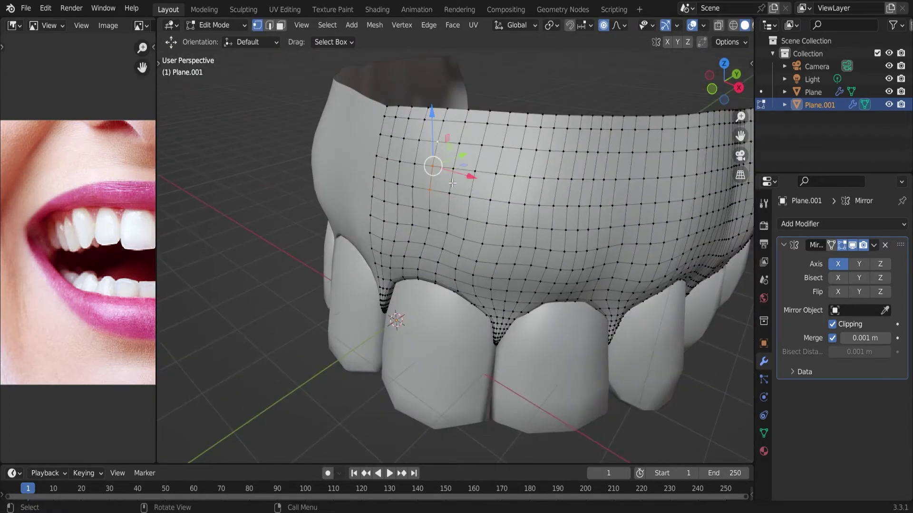
Make one more soft gum adjustment and preview it in Object Mode.
middle_click_drag(452, 183, 418, 204)
key("g")
left_click(472, 180)
key("Tab")
key("Tab")
mouse_move(472, 180)
middle_mouse_down()
mouse_move(470, 243)
mouse_move(377, 261)
middle_mouse_up()
Finish a gum vertex move and check the gum from the front in Object Mode.
key("g")
left_click(377, 261)
key("Tab")
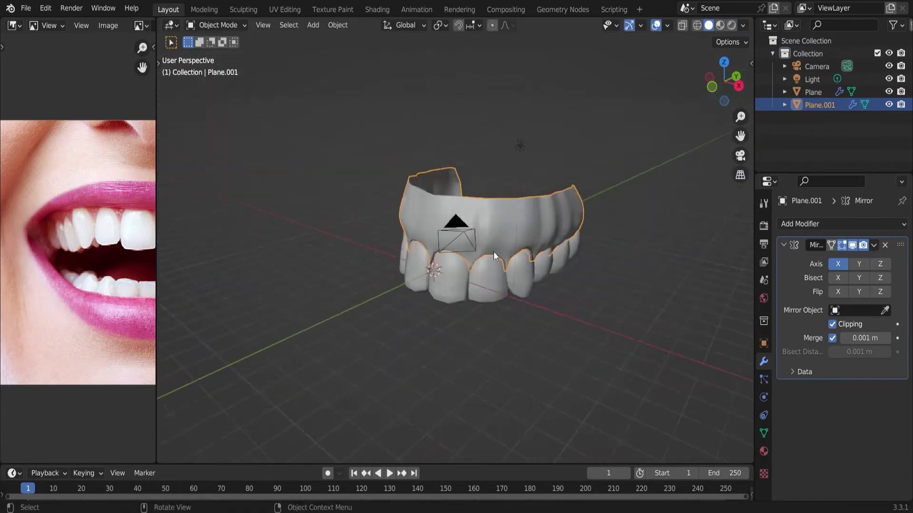
key("Tab")
scroll(526, 242, "up", 5)
key("Tab")
scroll(500, 258, "down", 3)
key("KP_1")
key("Tab")
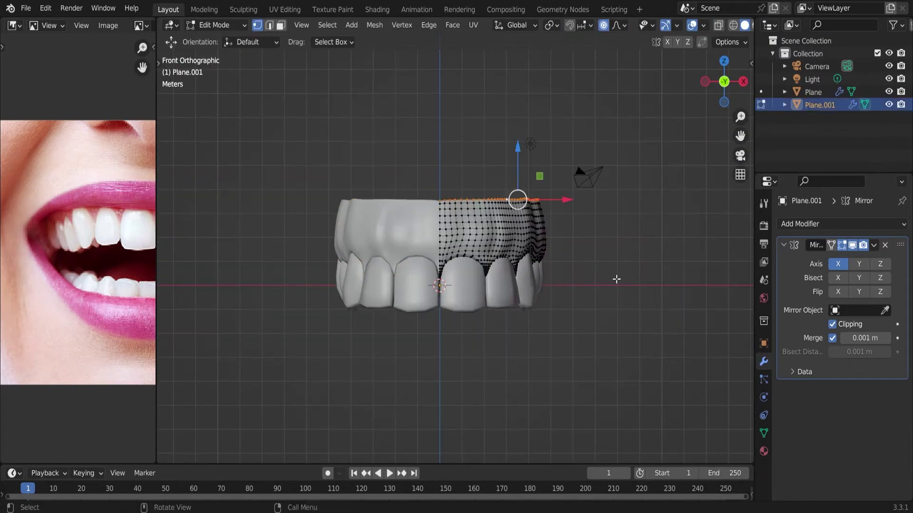
Scale the gum's top edge along Z and select the middle gum edge loop.
key("s")
key("z")
left_click(515, 241, "alt")
scroll(606, 267, "up", 2)
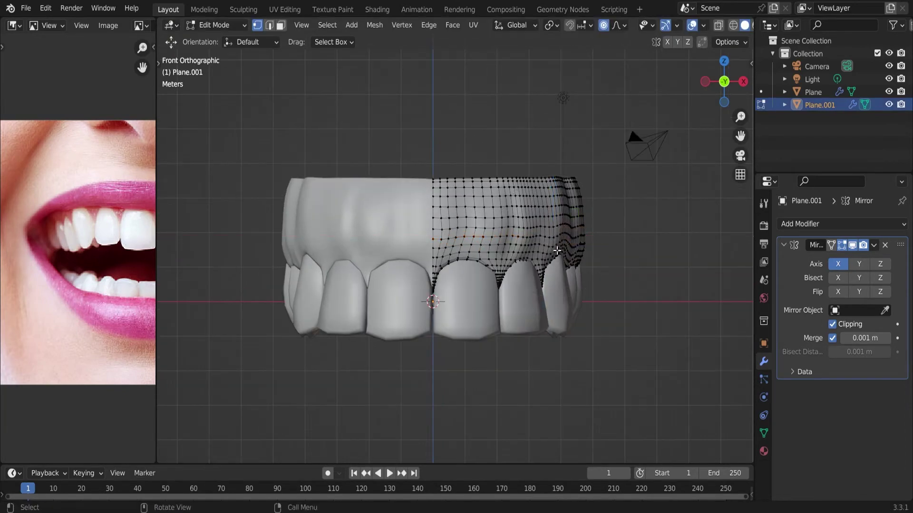
Check the gum in perspective, then turn off proportional editing.
key("Tab")
middle_click_drag(556, 251, 448, 258)
key("Tab")
scroll(449, 257, "up", 3)
scroll(404, 283, "up", 2)
key("o")
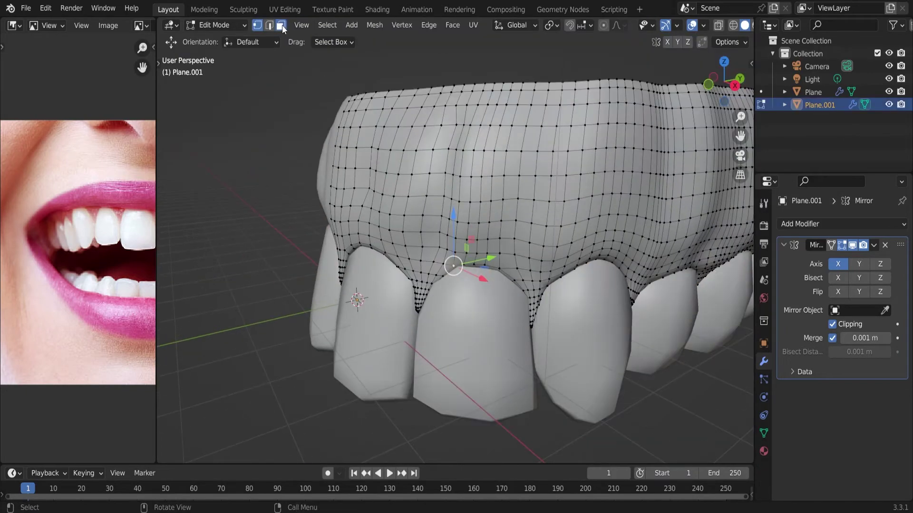
In face select, pull gum faces down to cover the gaps between teeth.
left_click(281, 26)
key("g")
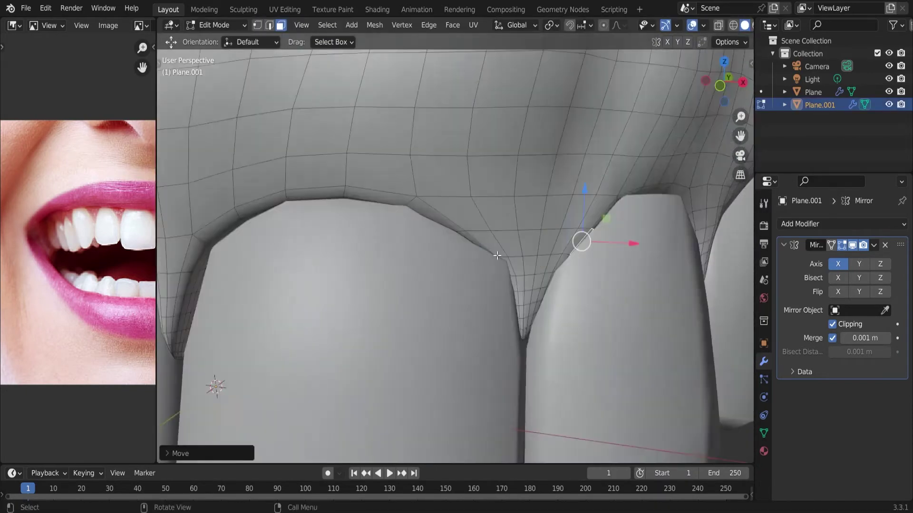
key("g")
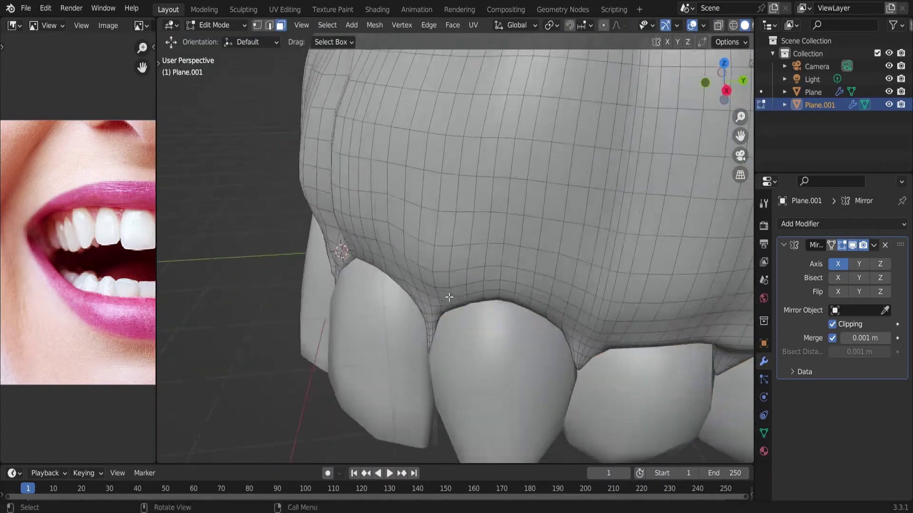
left_click(414, 319)
key("g")
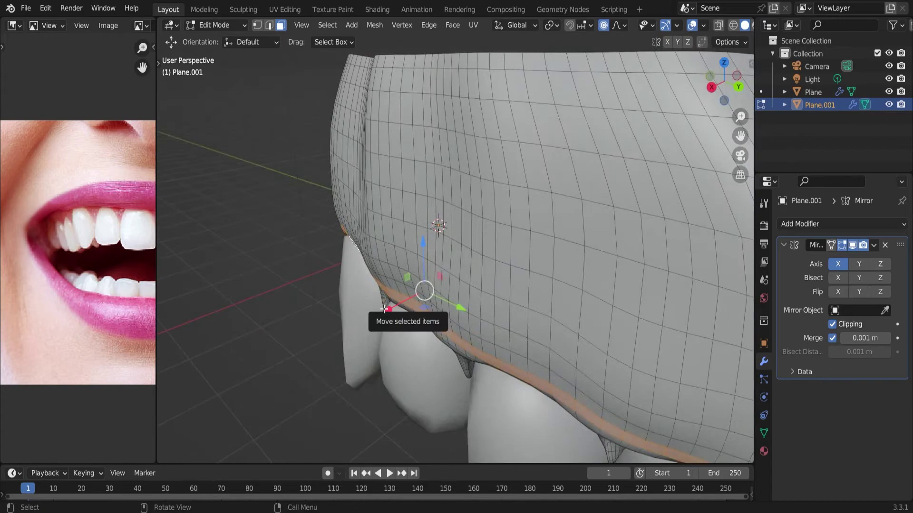
left_click_drag(384, 309, 419, 291)
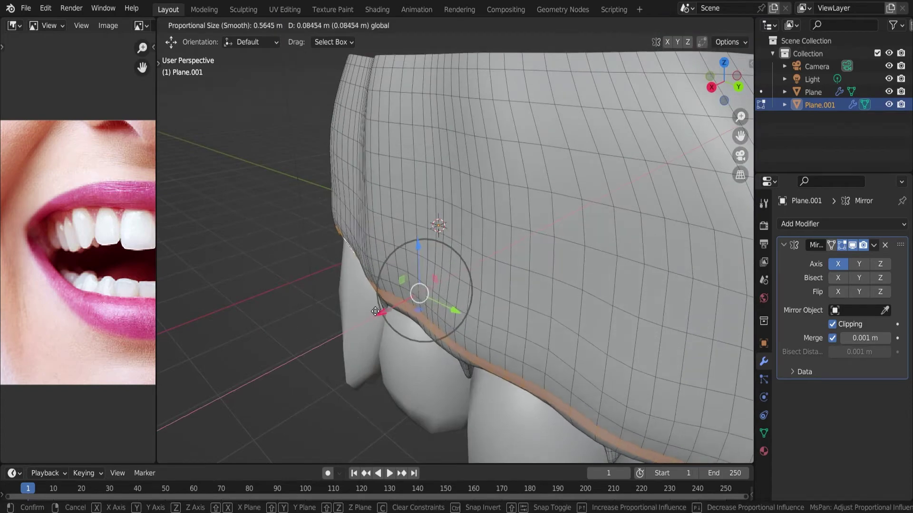
mouse_move(418, 292)
middle_mouse_down()
mouse_move(423, 258)
mouse_move(580, 324)
mouse_move(559, 277)
middle_mouse_up()
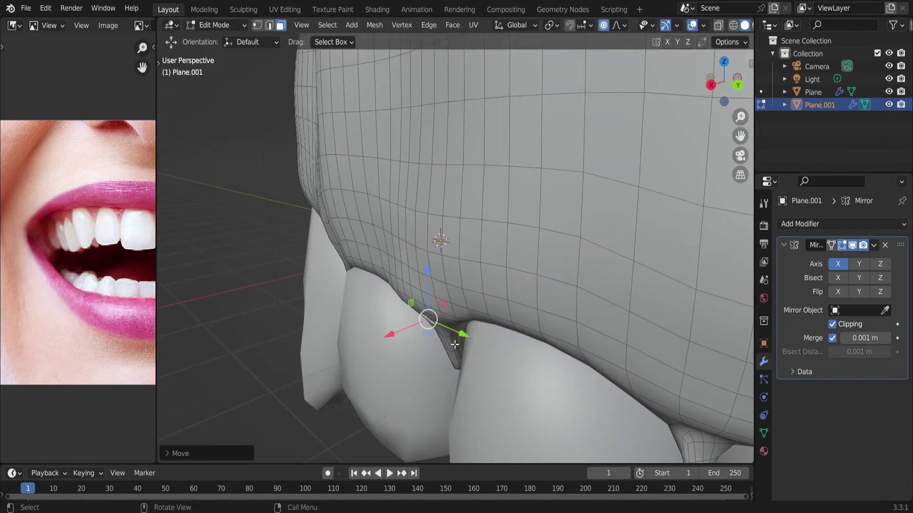
scroll(559, 278, "down", 5)
Select the upper teeth object and briefly review its mesh in Edit Mode.
key("Tab")
left_click(491, 272)
middle_click_drag(490, 272, 541, 253)
scroll(541, 253, "up", 4)
key("Tab")
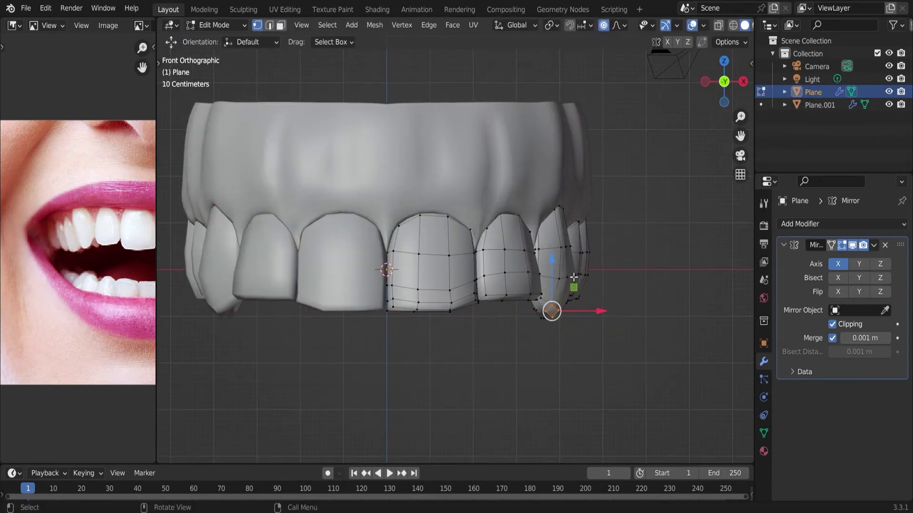
key("Tab")
scroll(551, 212, "down", 4)
Move the light in front of the teeth and return to solid shading.
middle_click_drag(552, 212, 577, 149)
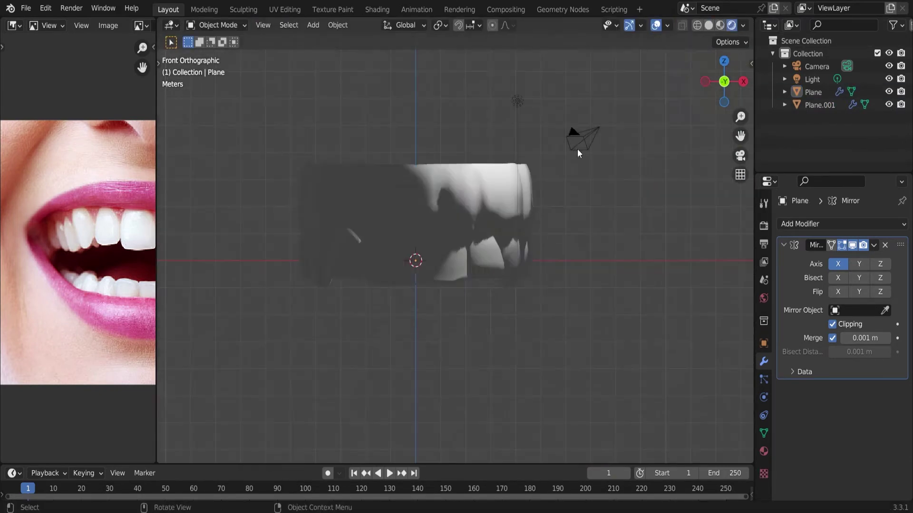
left_click(575, 142)
left_click_drag(491, 175, 408, 183)
key("KP_1")
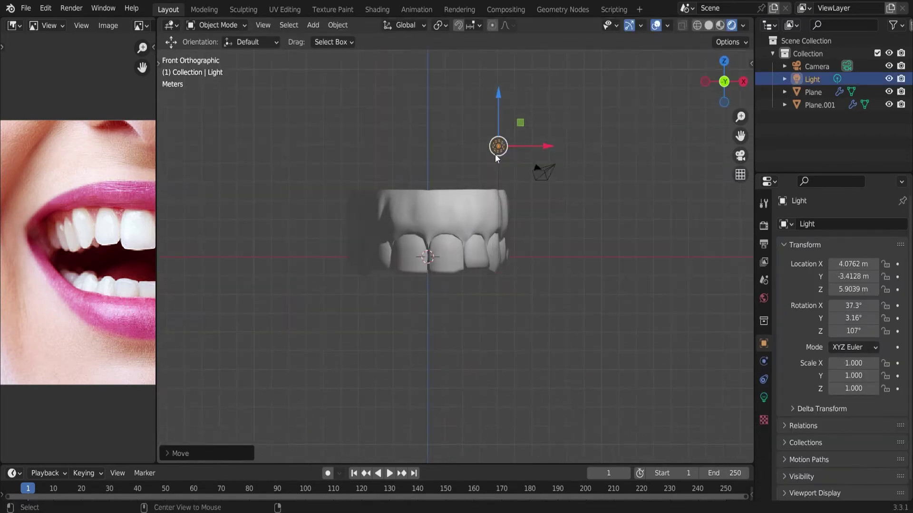
left_click(375, 150)
scroll(412, 201, "up", 2)
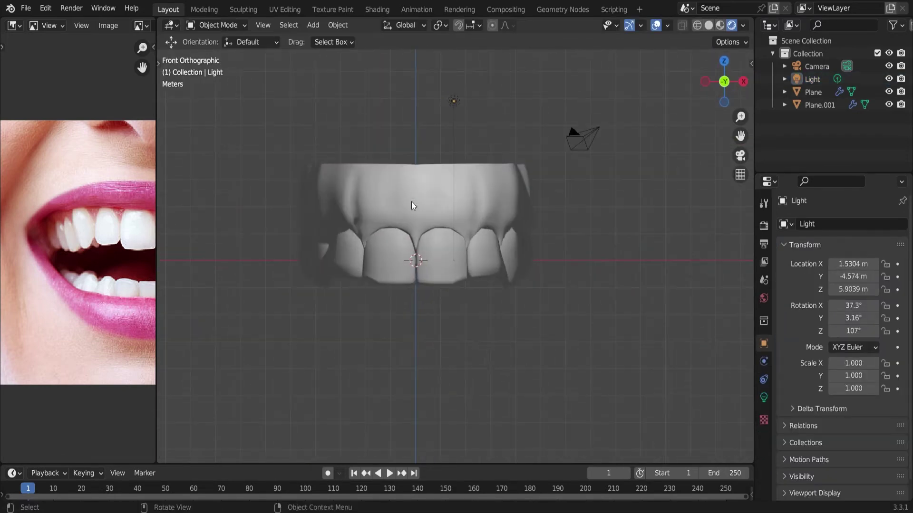
left_click(708, 25)
Duplicate the upper teeth, apply the copy's Mirror modifier, and flip it on global Z.
left_click(458, 264)
key("shift+d")
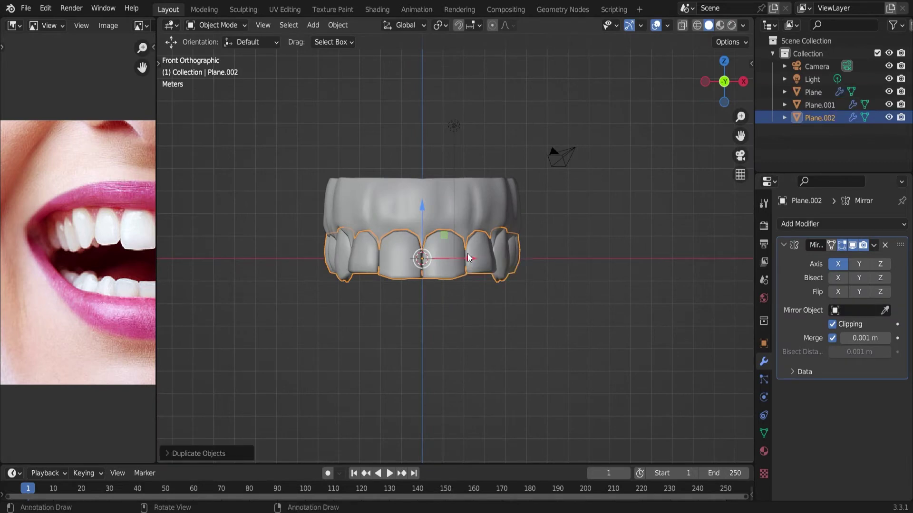
key("g")
key("z")
left_click(819, 260)
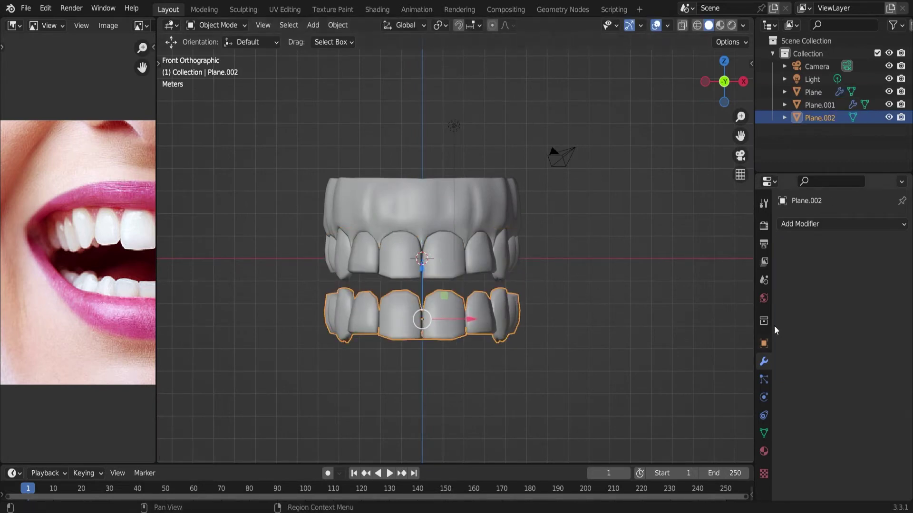
left_click(337, 25)
left_click(472, 102)
scroll(455, 238, "up", 1)
Scale the lower teeth copy along Z and move it vertically into place.
key("s")
key("z")
left_click(518, 357)
key("g")
key("z")
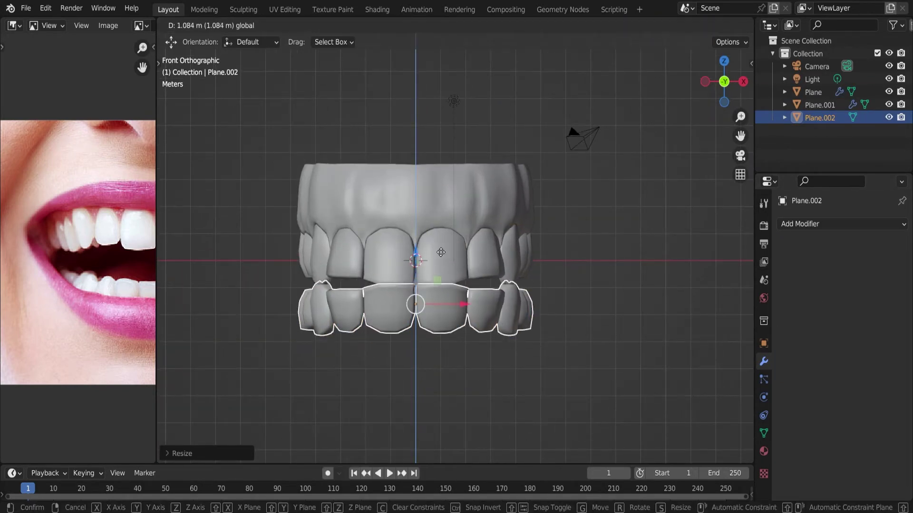
key("Return")
Duplicate the upper gum, apply its mirror, flip it on Z, and move it down.
left_click(820, 105)
key("shift+d")
key("z")
left_click(875, 250)
key("ctrl+a")
left_click(338, 24)
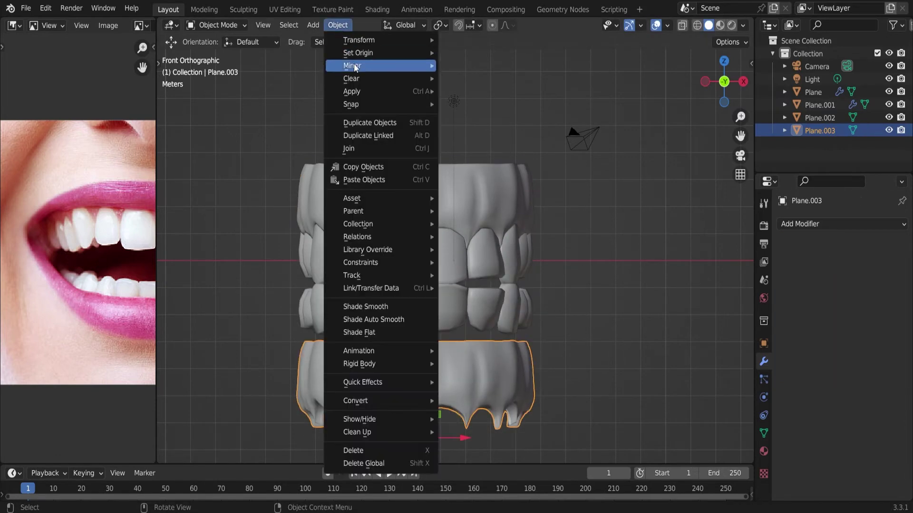
left_click(472, 102)
scroll(456, 237, "down", 2)
key("g")
key("z")
Select the lower teeth and lower gum and scale them together beneath the upper row.
middle_click_drag(428, 257, 382, 251)
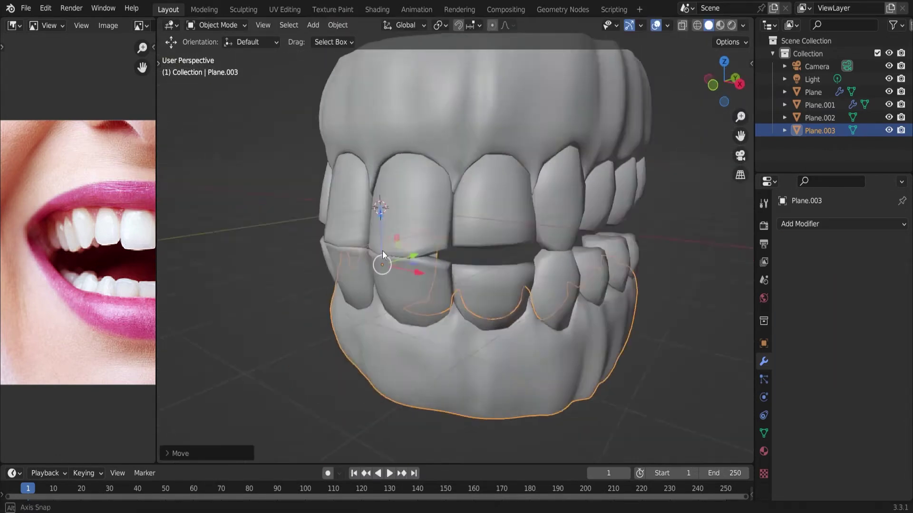
key("KP_1")
scroll(441, 244, "down", 3)
scroll(441, 244, "up", 5)
left_click(474, 257)
key("Tab")
scroll(474, 258, "down", 3)
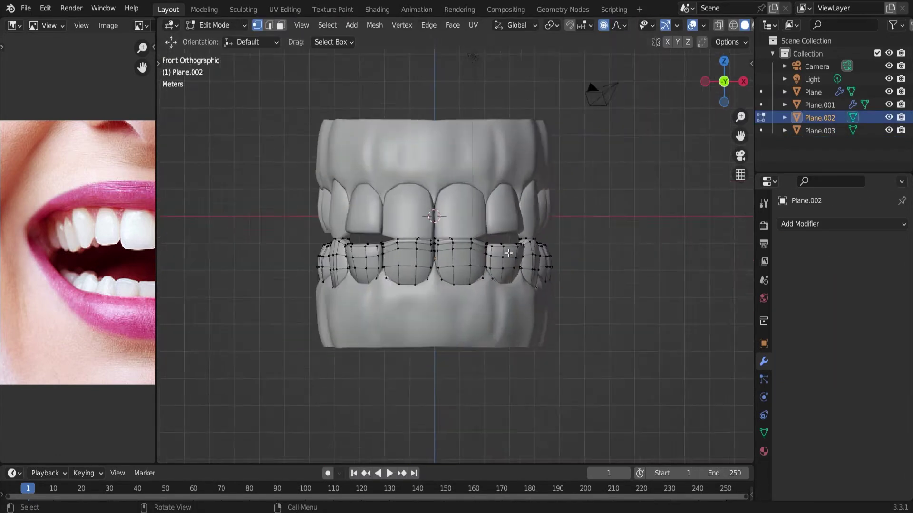
key("a")
left_click(524, 312, "shift")
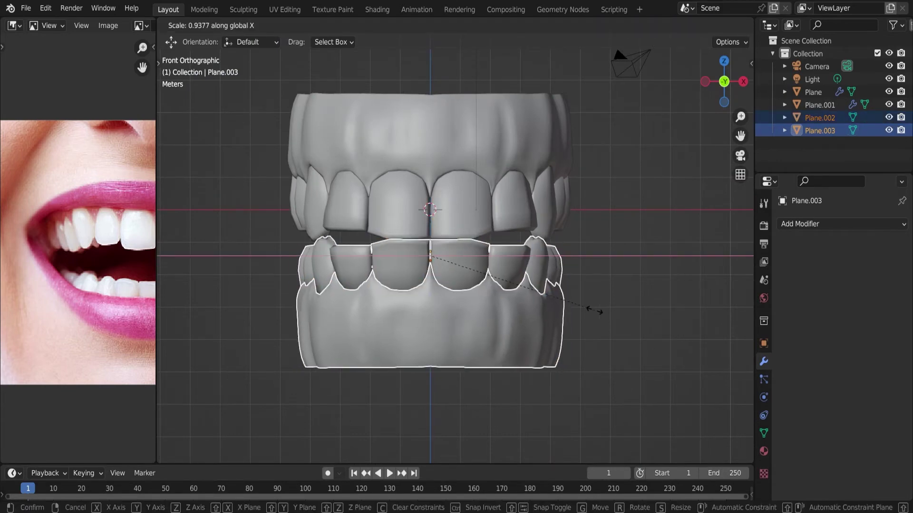
key("Tab")
scroll(496, 266, "up", 2)
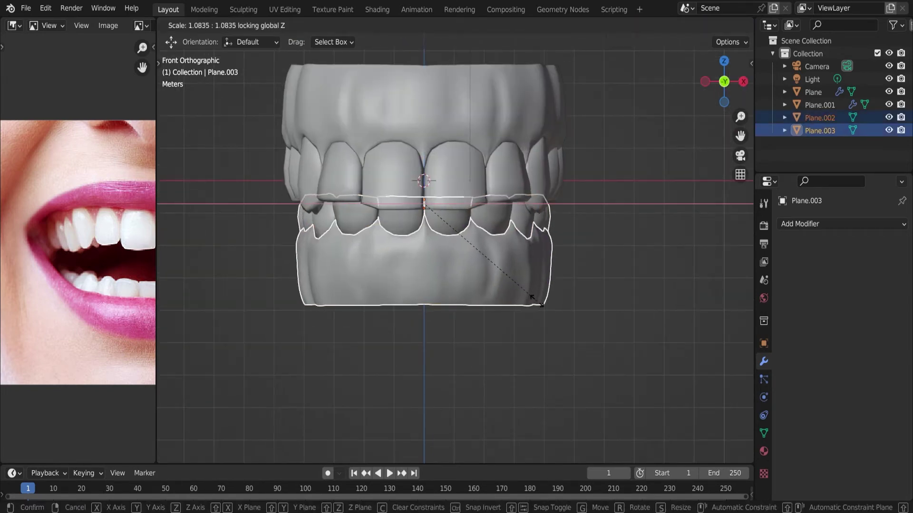
left_click(537, 301)
middle_click_drag(538, 301, 592, 281)
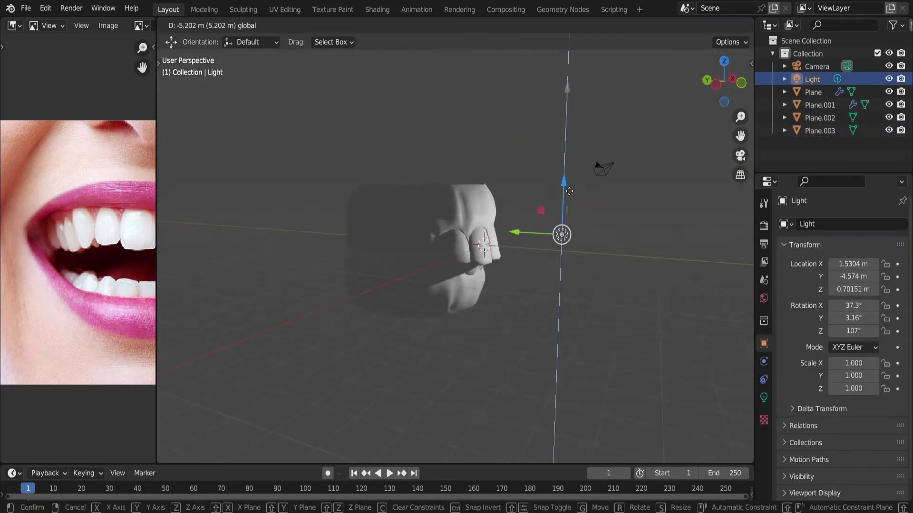
middle_click_drag(447, 280, 494, 253)
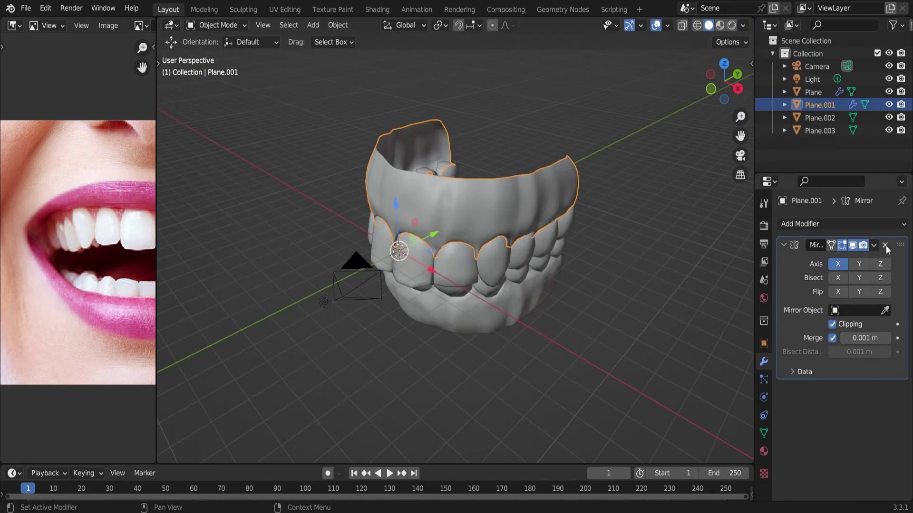
Remove the gum's mirror modifier, set thickness to -0.01 m, and scale it keeping height fixed.
left_click(885, 245)
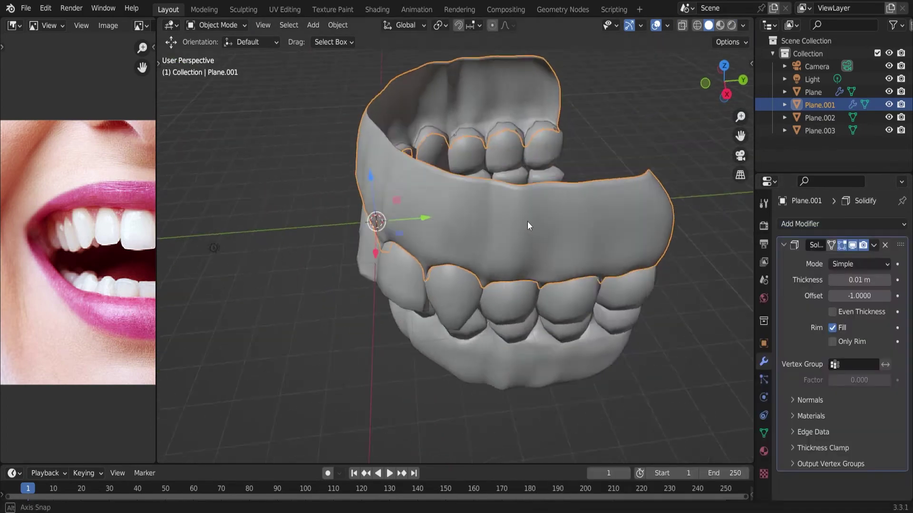
middle_click_drag(475, 266, 486, 258)
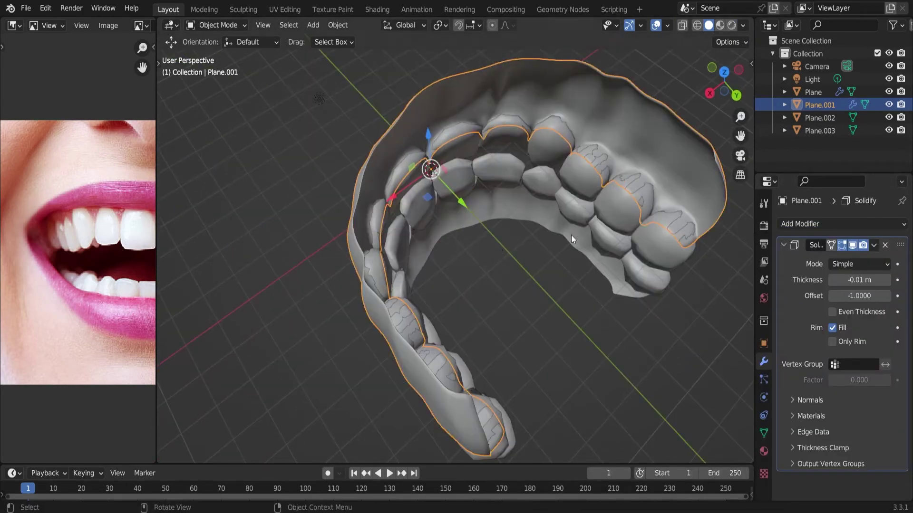
mouse_move(571, 235)
middle_mouse_down()
mouse_move(547, 223)
mouse_move(584, 237)
mouse_move(494, 224)
mouse_move(475, 190)
middle_mouse_up()
key("ctrl+a")
key("Tab")
key("s")
key("shift+z")
left_click(613, 252)
Smooth the upper gum vertices and widen the gum horizontally.
left_click(402, 25)
left_click(483, 166)
key("s")
key("Return")
left_click(402, 25)
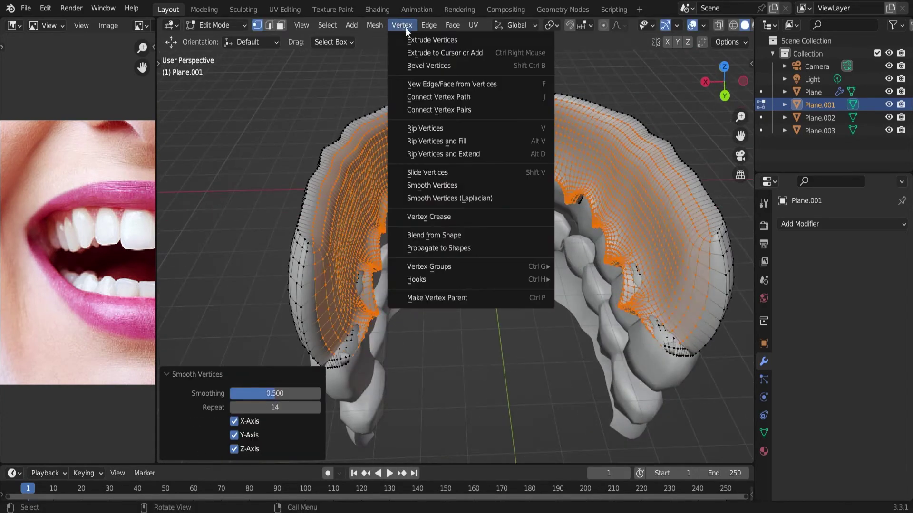
middle_click_drag(361, 218, 316, 407)
key("Tab")
Apply Smooth Vertices (0.5, 14 repeats) and reshape the upper gum edge around the teeth.
key("Tab")
key("s")
key("shift+z")
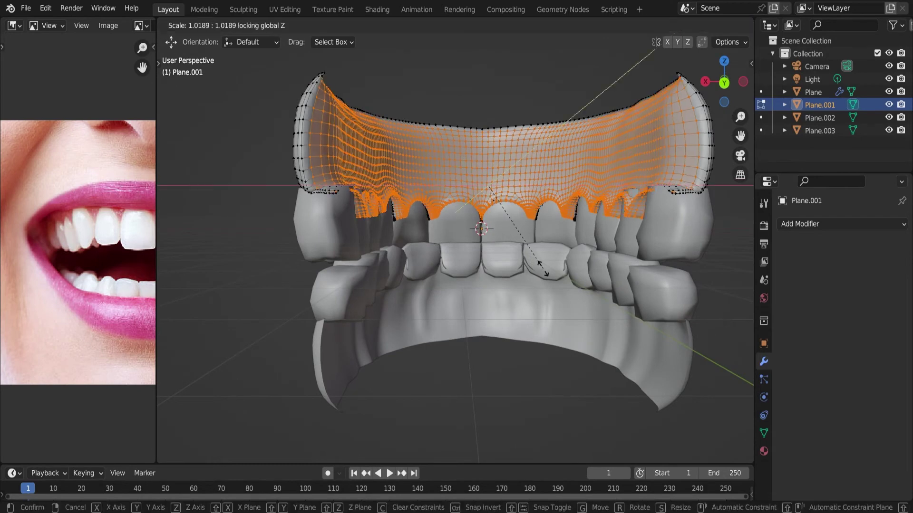
left_click(542, 268)
key("Tab")
mouse_move(542, 269)
middle_mouse_down()
mouse_move(457, 252)
mouse_move(358, 303)
middle_mouse_up()
key("Tab")
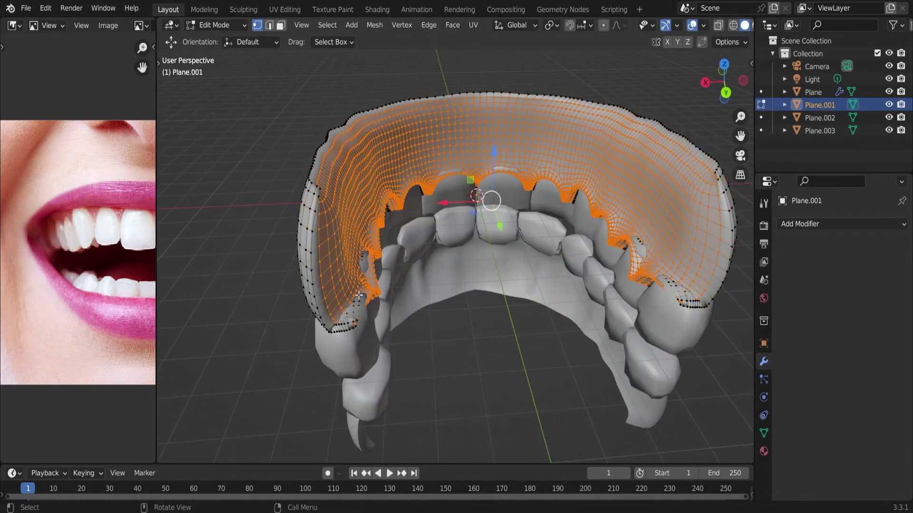
left_click(402, 24)
left_click(433, 184)
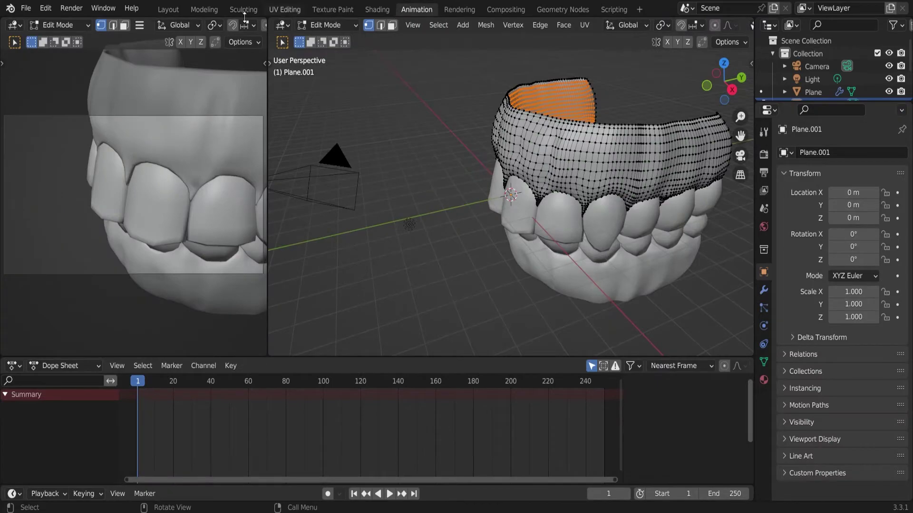
key("Tab")
key("Tab")
left_click(402, 25)
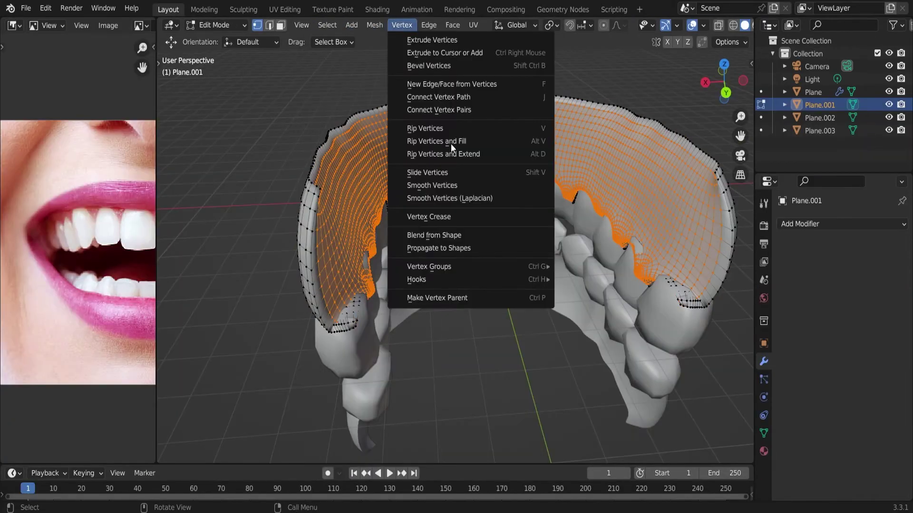
left_click(677, 286)
key("g")
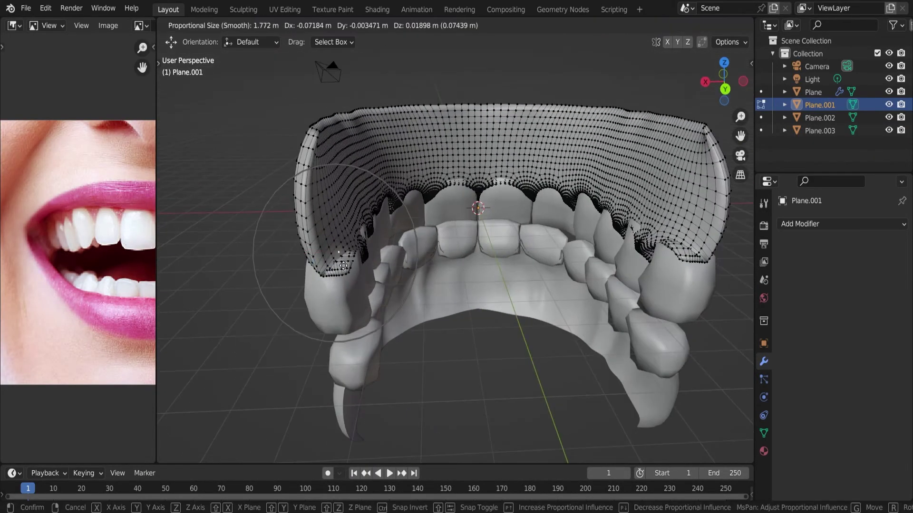
key("Tab")
middle_click_drag(330, 244, 479, 224)
Select the lower gum mesh and enter Edit Mode on it.
left_click(281, 326)
key("Tab")
middle_click_drag(281, 325, 503, 259)
Resize the lower gum horizontally, smooth its vertices, and adjust its vertical size.
key("a")
key("s")
key("shift+z")
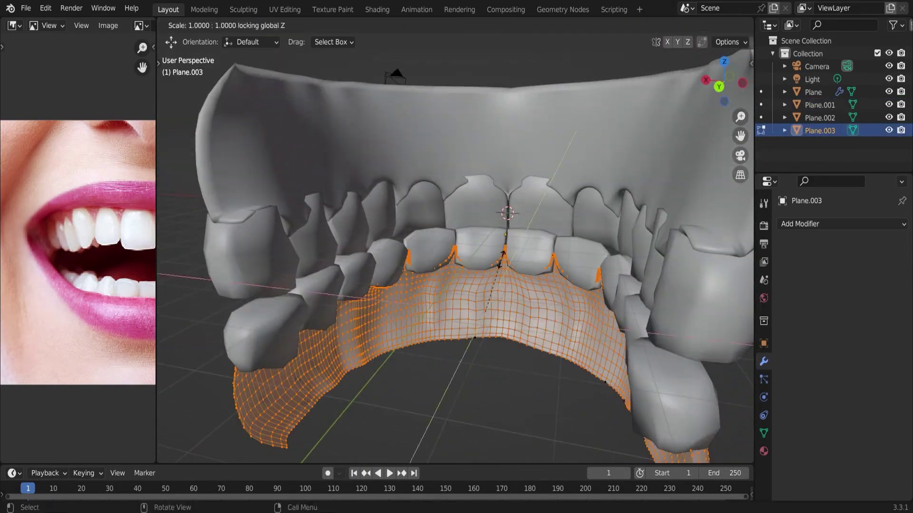
left_click(502, 266)
left_click(402, 24)
left_click(440, 244)
key("s")
key("shift+z")
left_click(576, 383)
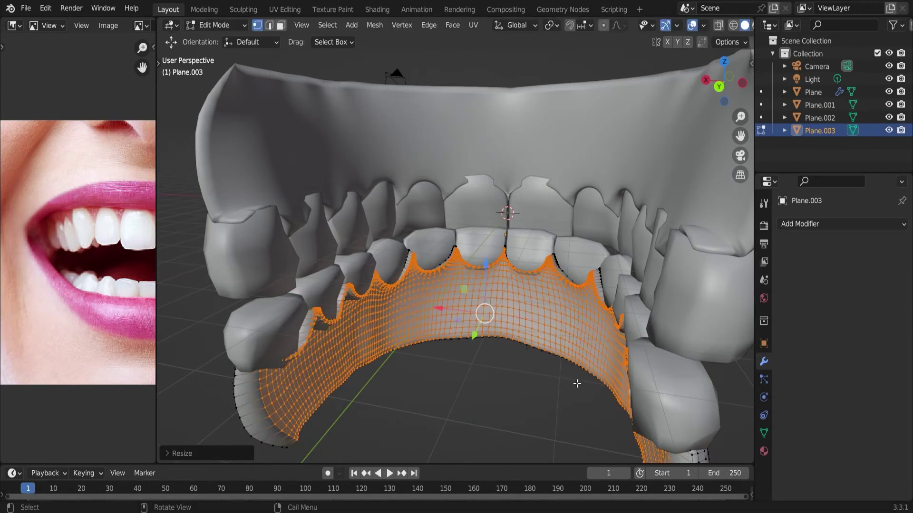
middle_click_drag(556, 380, 525, 380)
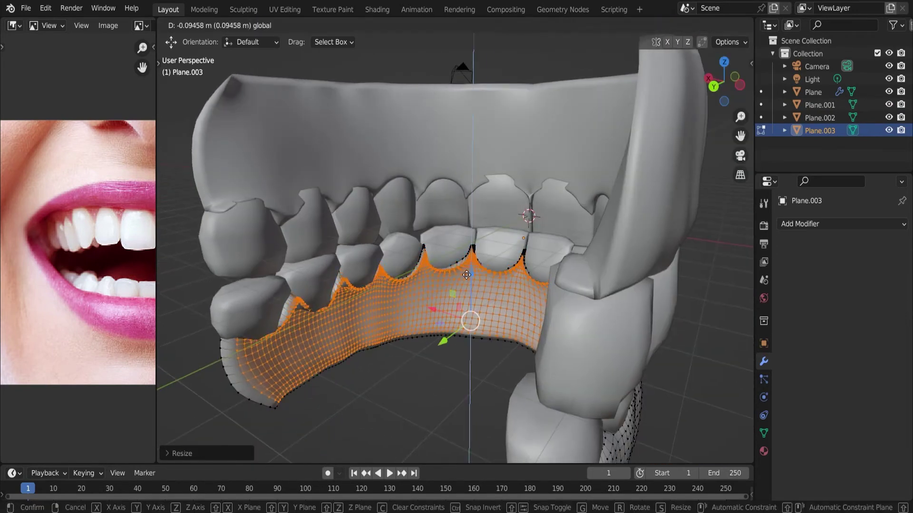
left_click(512, 368)
Raise a lower gum point between two front teeth with proportional editing.
middle_click_drag(442, 298, 515, 325)
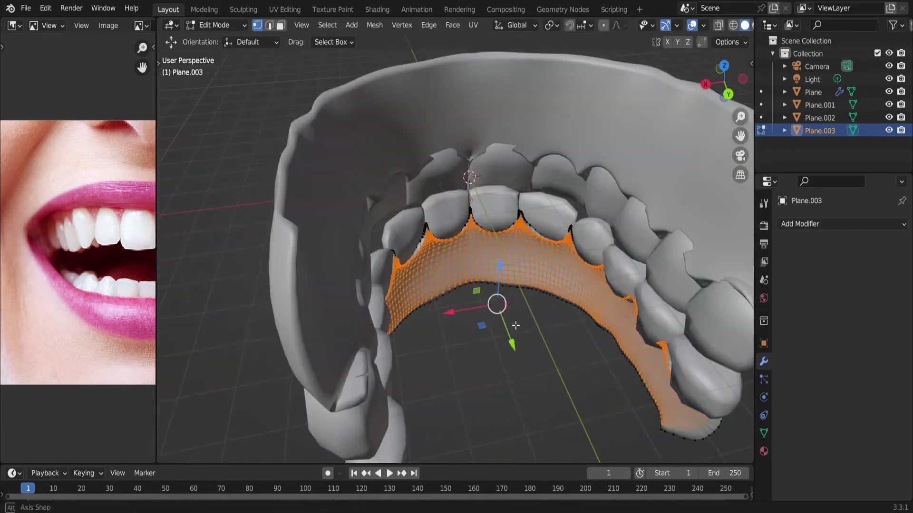
key("alt+a")
middle_click_drag(558, 348, 499, 285)
scroll(475, 237, "up", 4)
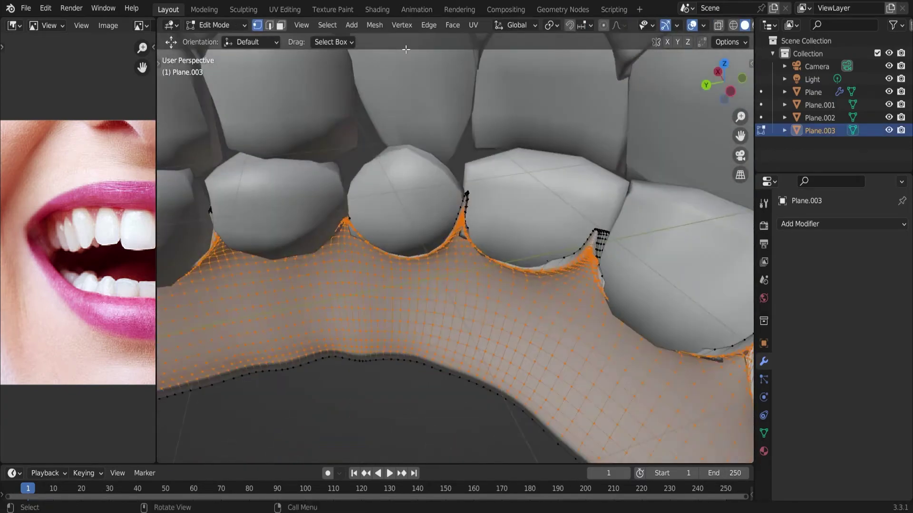
mouse_move(475, 204)
middle_mouse_down()
mouse_move(546, 261)
mouse_move(224, 343)
middle_mouse_up()
key("g")
key("Escape")
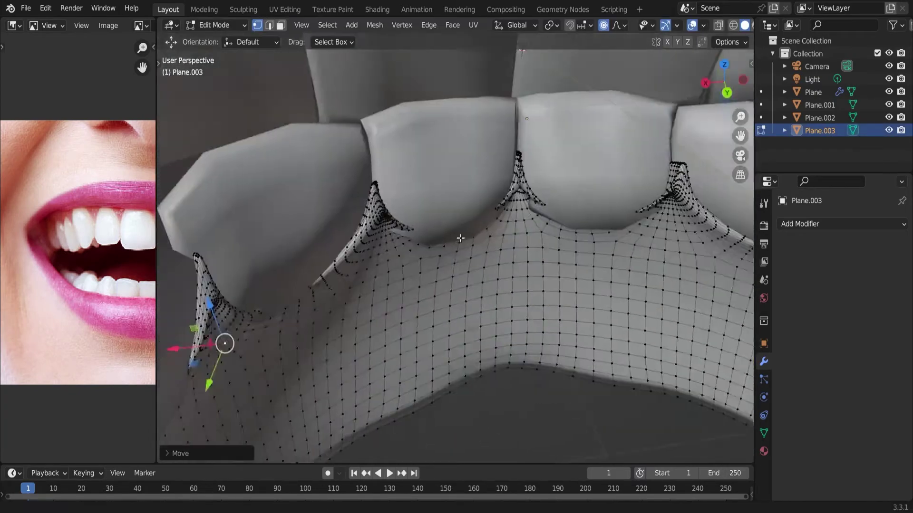
left_click(224, 342)
key("g")
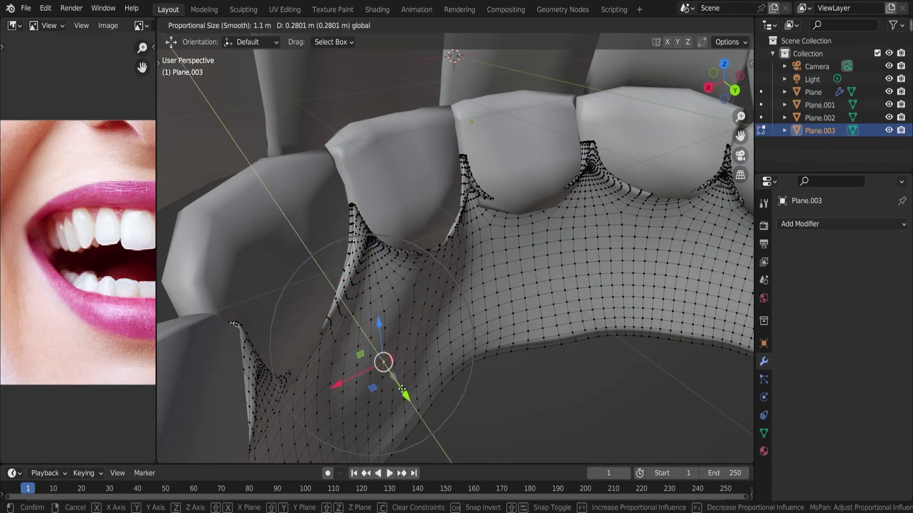
left_click(457, 345)
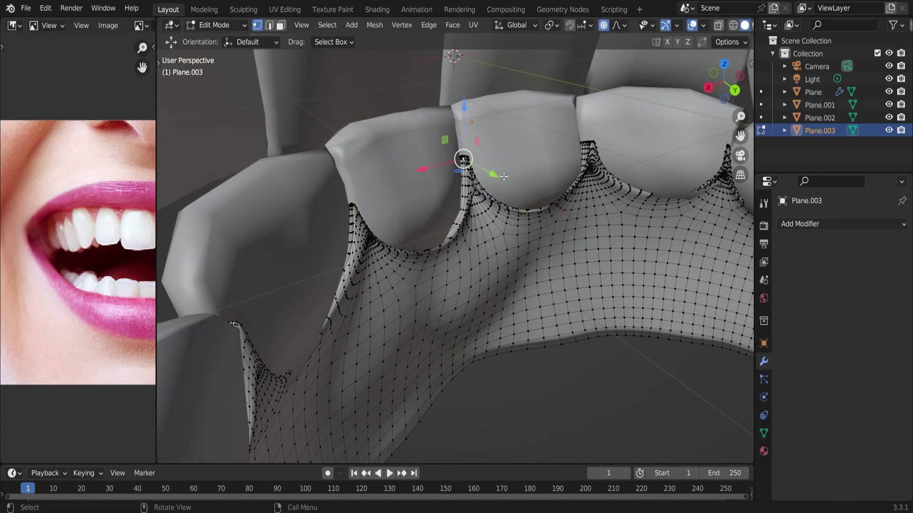
Pull more lower gum points around the front lower teeth, then view both rows from the front.
middle_click_drag(503, 176, 618, 308)
key("g")
key("g")
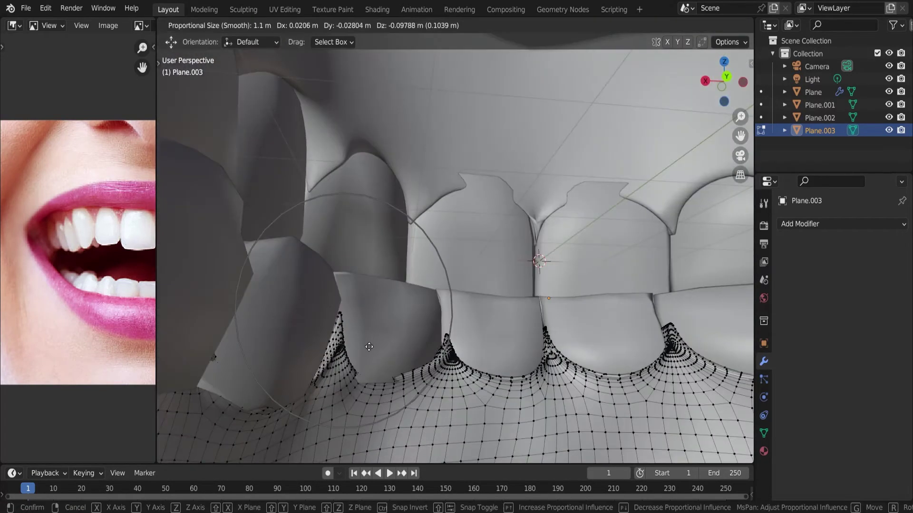
left_click(373, 333)
mouse_move(373, 332)
middle_mouse_down()
mouse_move(446, 328)
mouse_move(510, 362)
middle_mouse_up()
left_click(473, 351)
key("g")
left_click(429, 314)
middle_click_drag(429, 313, 549, 348)
key("g")
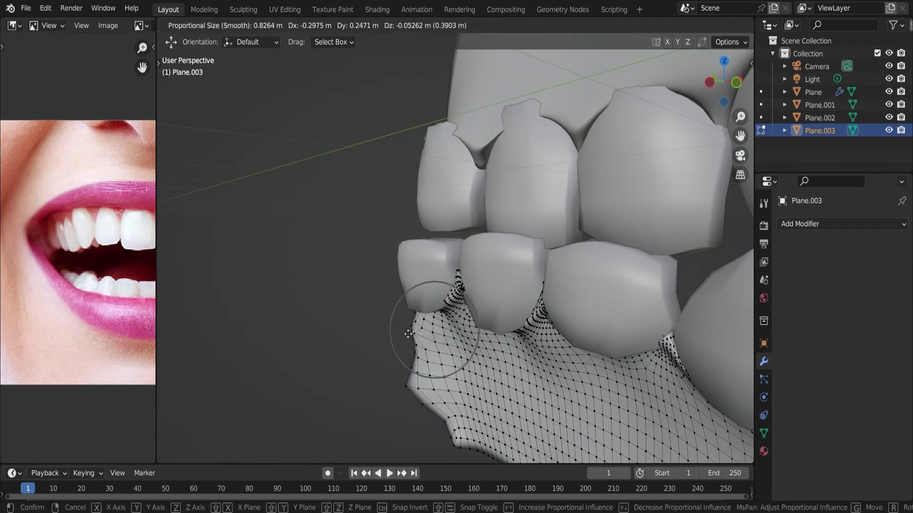
left_click(481, 351)
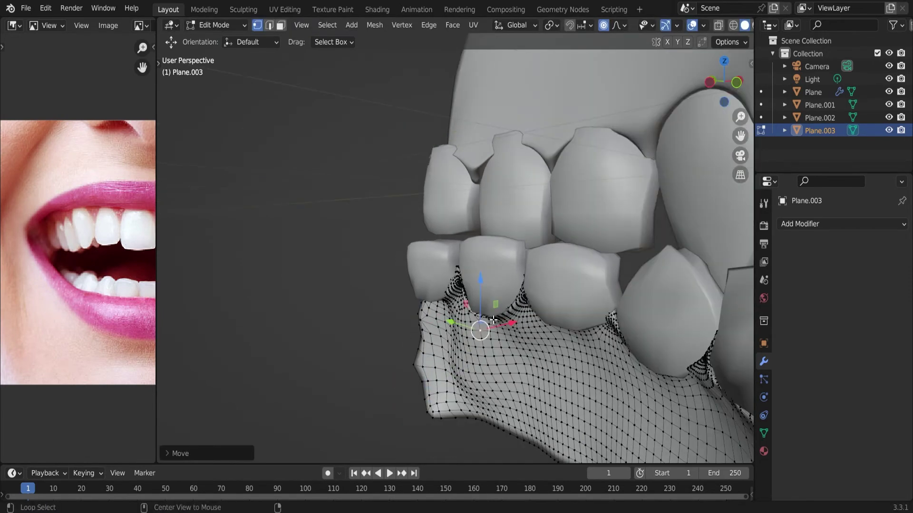
key("Tab")
mouse_move(480, 351)
middle_mouse_down()
mouse_move(487, 302)
mouse_move(514, 283)
middle_mouse_up()
key("KP_1")
Preview in rendered shading and place the light plus two duplicates beside the teeth.
key("z")
left_click(588, 236)
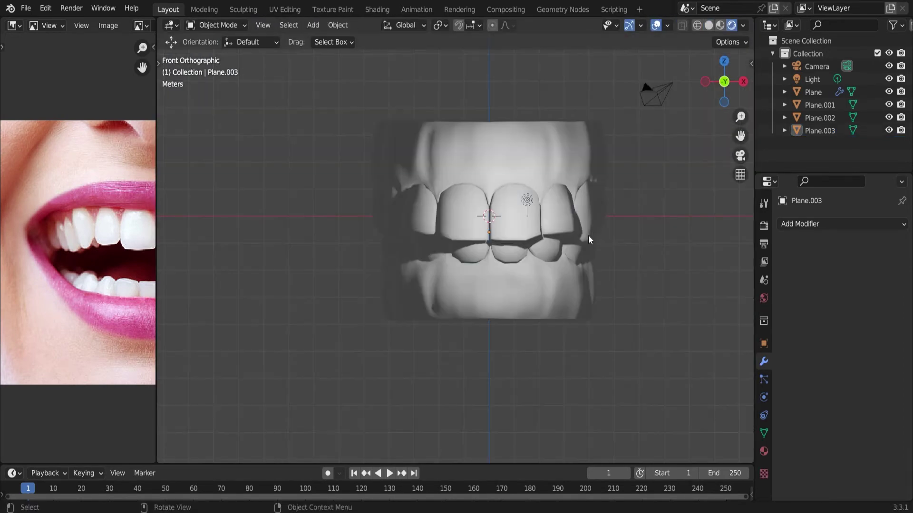
left_click(532, 205)
middle_click_drag(532, 204, 599, 285)
left_click_drag(599, 286, 632, 297)
key("KP_1")
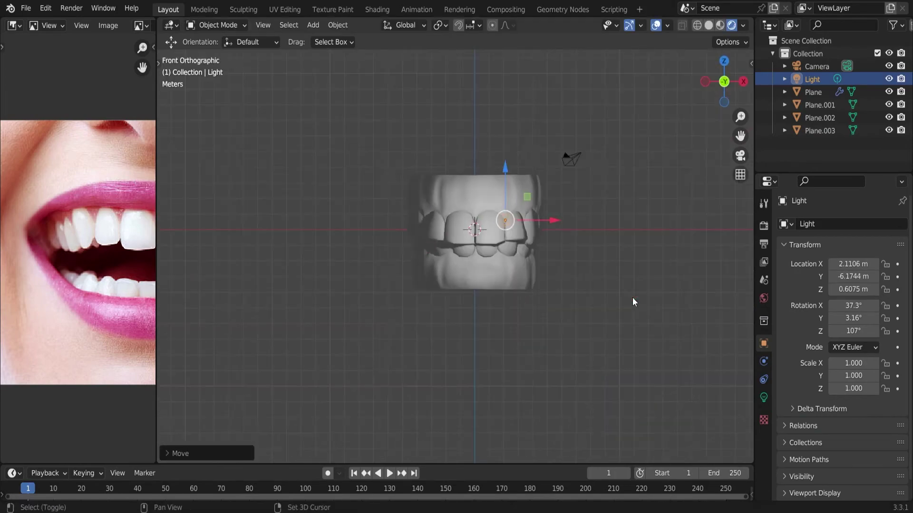
key("shift+d")
key("Return")
key("shift+d")
left_click(477, 291)
Pull lower gum points up against the teeth with soft-falloff moves.
key("Tab")
middle_click_drag(477, 291, 234, 265)
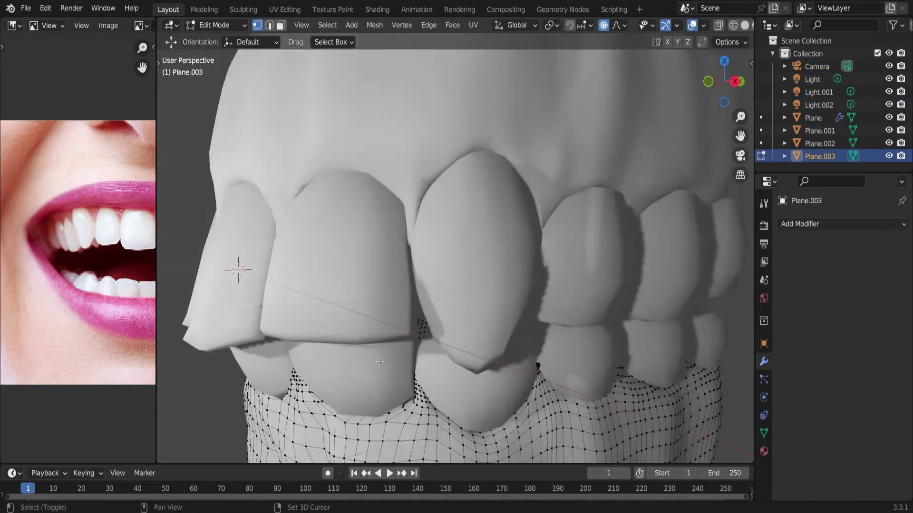
key("g")
left_click(400, 138)
mouse_move(400, 139)
middle_mouse_down()
mouse_move(567, 254)
mouse_move(547, 266)
mouse_move(569, 267)
mouse_move(356, 259)
mouse_move(513, 261)
middle_mouse_up()
left_click(546, 266)
key("g")
Shift further lower gum points sideways along X and return to Object Mode.
key("g")
key("x")
left_click(552, 247)
key("g")
key("x")
mouse_move(429, 258)
middle_mouse_down()
mouse_move(607, 281)
mouse_move(559, 331)
middle_mouse_up()
left_click(556, 279)
key("g")
left_click(607, 281)
key("Tab")
scroll(405, 254, "down", 5)
mouse_move(405, 255)
middle_mouse_down()
mouse_move(556, 270)
mouse_move(450, 284)
mouse_move(540, 259)
middle_mouse_up()
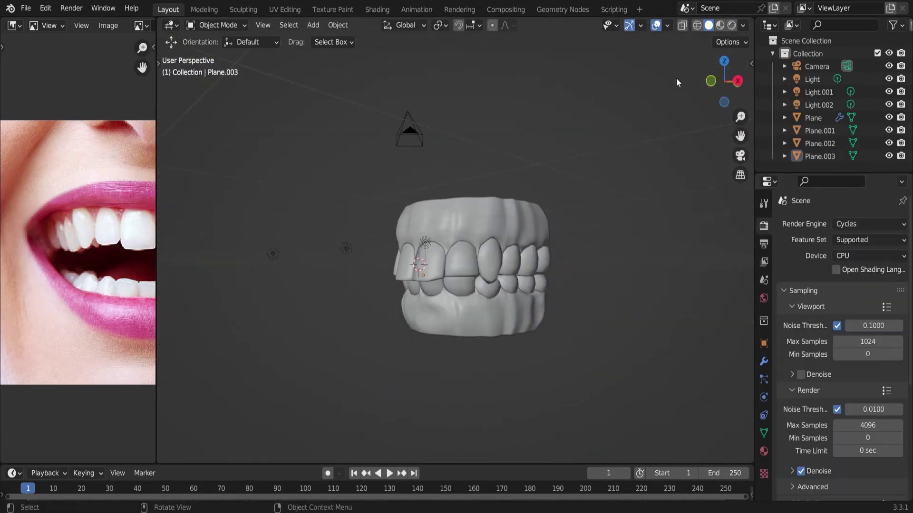
Delete the lights and add a new plane raised above the teeth.
key("s")
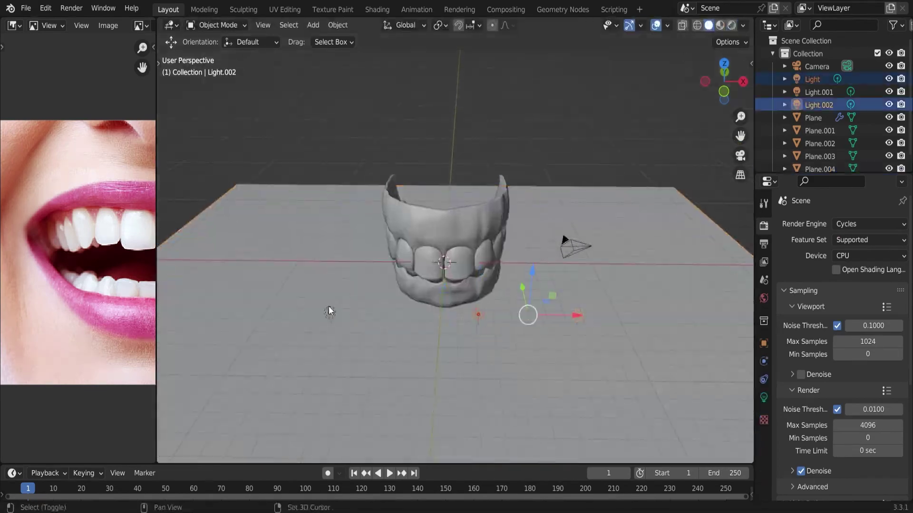
key("Delete")
key("shift+a")
left_click(431, 226)
middle_click_drag(431, 225, 475, 199)
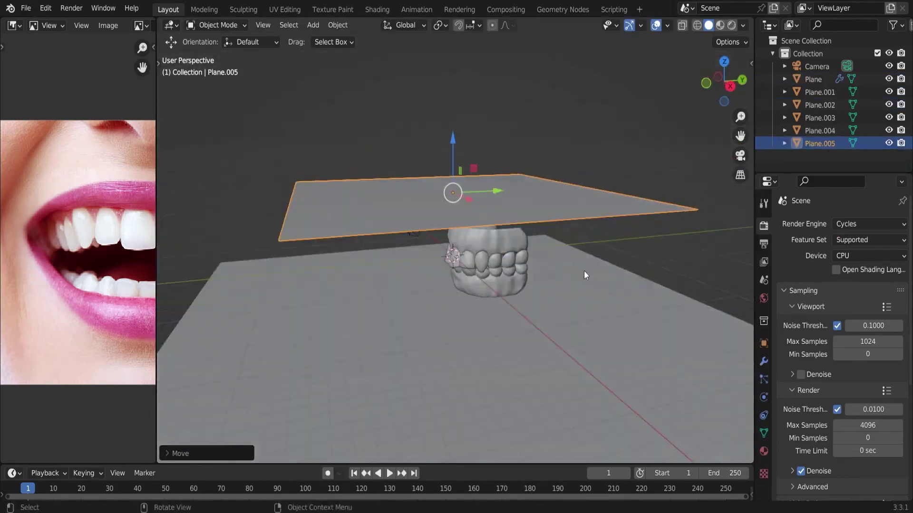
key("g")
key("z")
Give the plane an Emission material and hide it from camera rays.
left_click(856, 278)
left_click(851, 383)
left_click(815, 85)
left_click(763, 343)
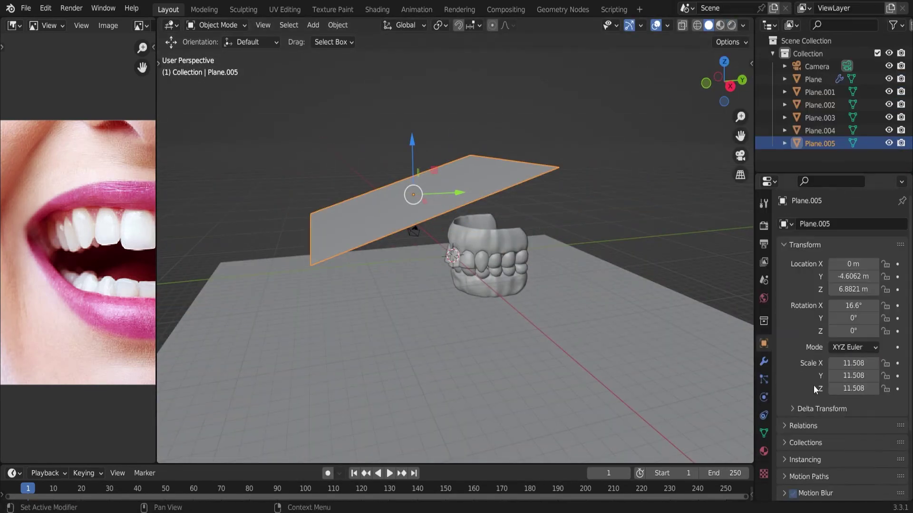
scroll(814, 385, "down", 10)
left_click(836, 477)
middle_click_drag(574, 214, 569, 241)
left_click(763, 451)
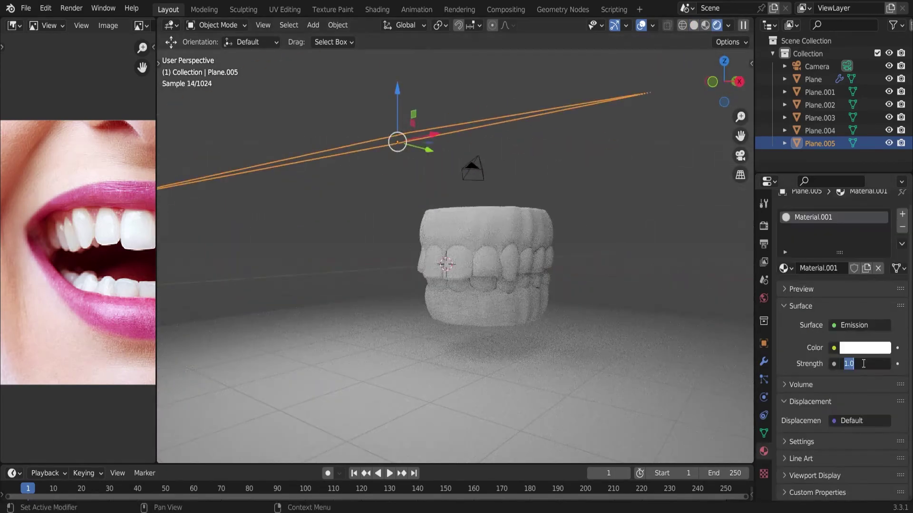
Move and enlarge the floor plane through the camera view, then select the gums.
left_click(574, 350)
key("g")
key("z")
key("KP_0")
key("n")
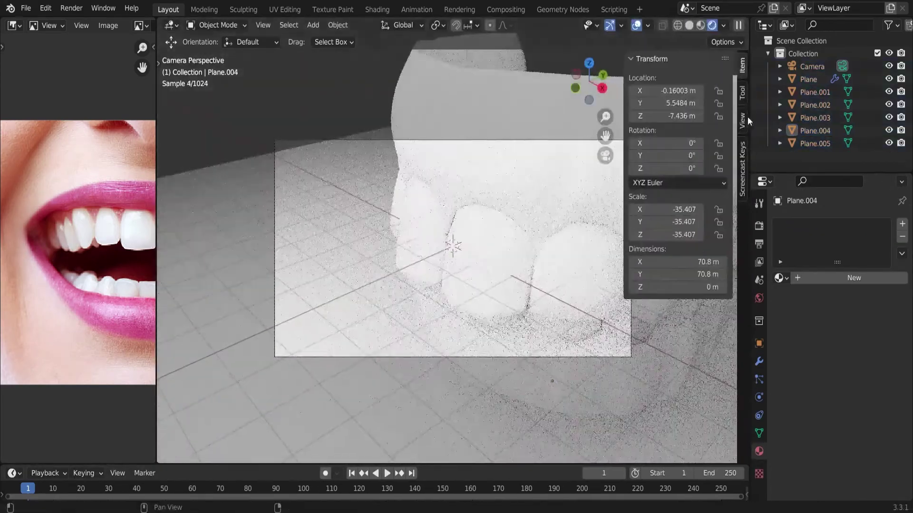
key("n")
scroll(554, 270, "down", 2)
key("s")
left_click(555, 230)
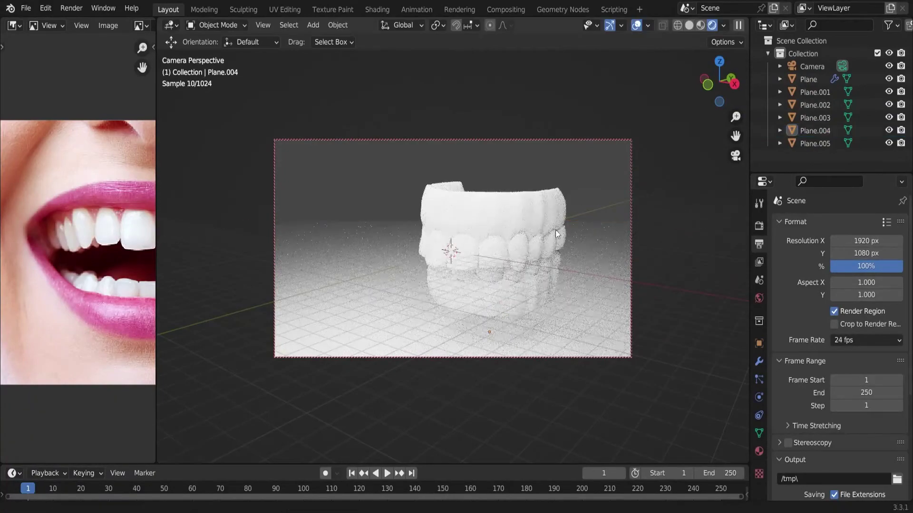
left_click(564, 210)
left_click(758, 451)
Make the gums red with a pink subsurface colour and lower roughness for gloss.
left_click(863, 389)
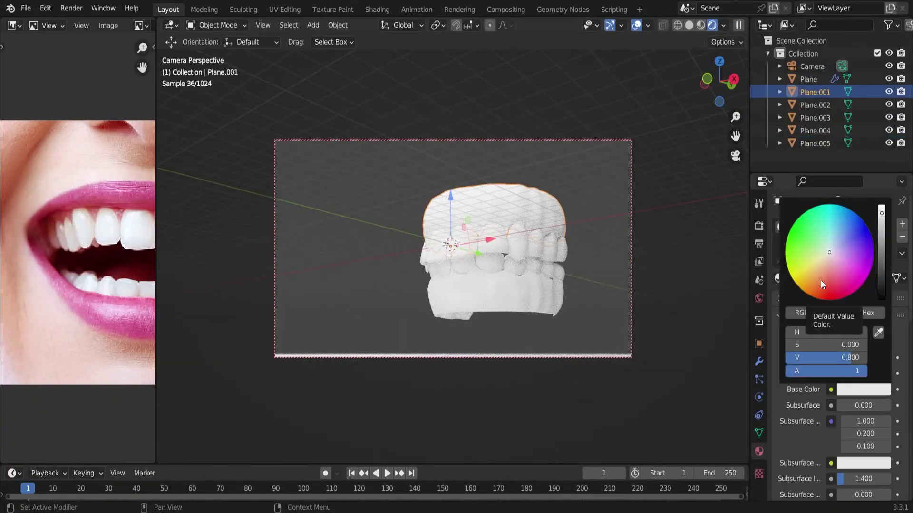
left_click_drag(821, 280, 819, 298)
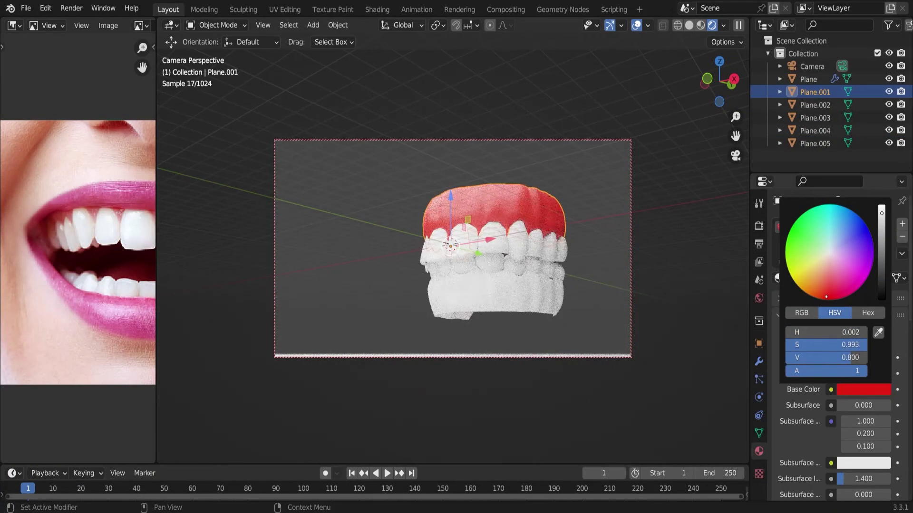
scroll(808, 372, "down", 5)
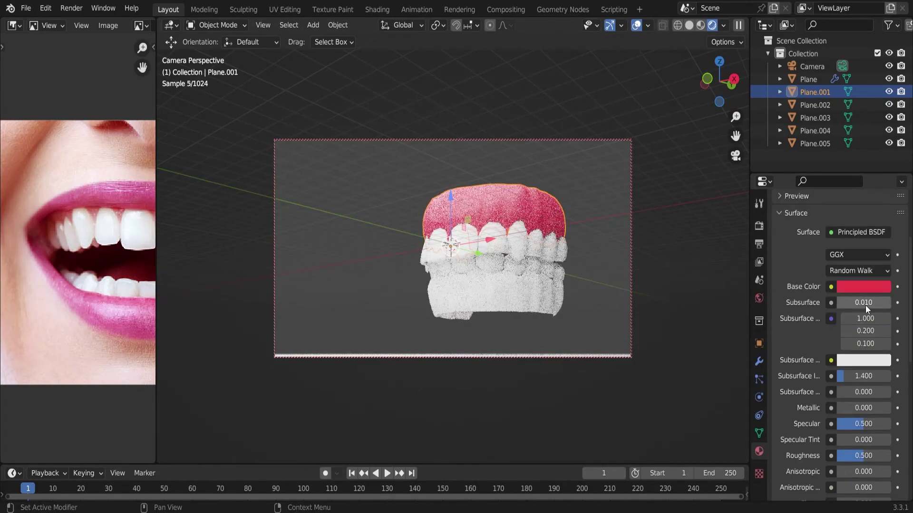
left_click(863, 360)
left_click(835, 236)
left_click(863, 361)
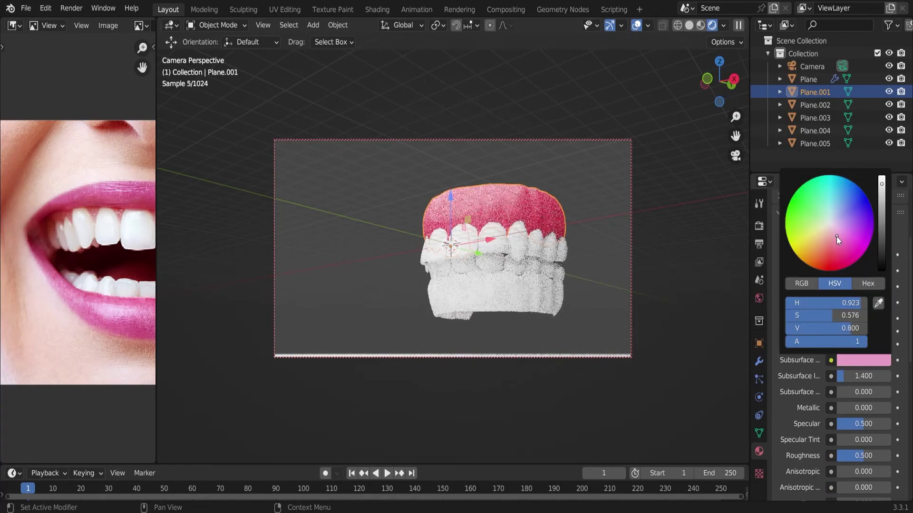
scroll(820, 421, "up", 3)
left_click(864, 318)
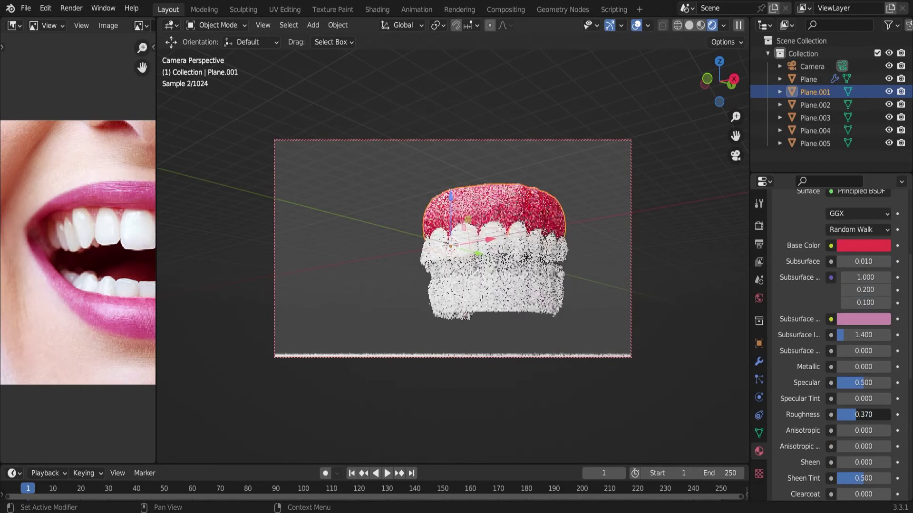
Rename the gum material to 'Gum'.
left_click(529, 241)
left_click(863, 373)
scroll(844, 415, "down", 5)
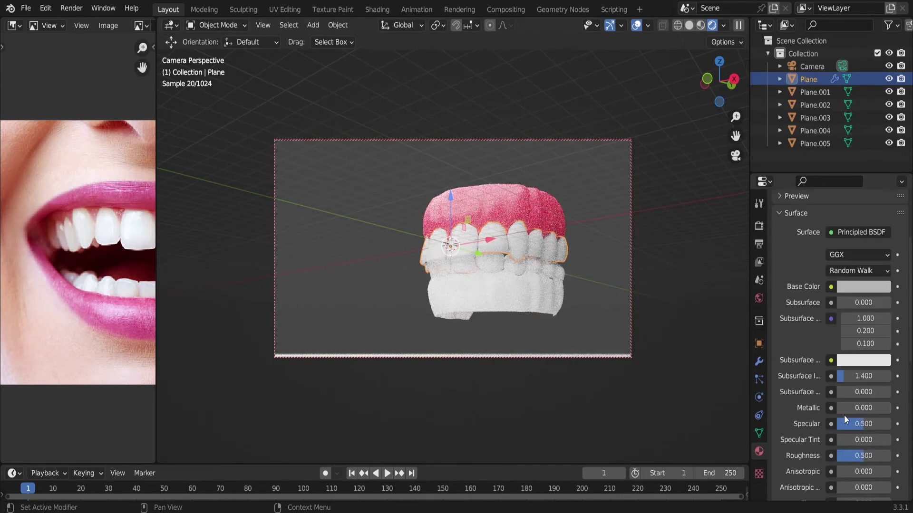
scroll(822, 294, "up", 5)
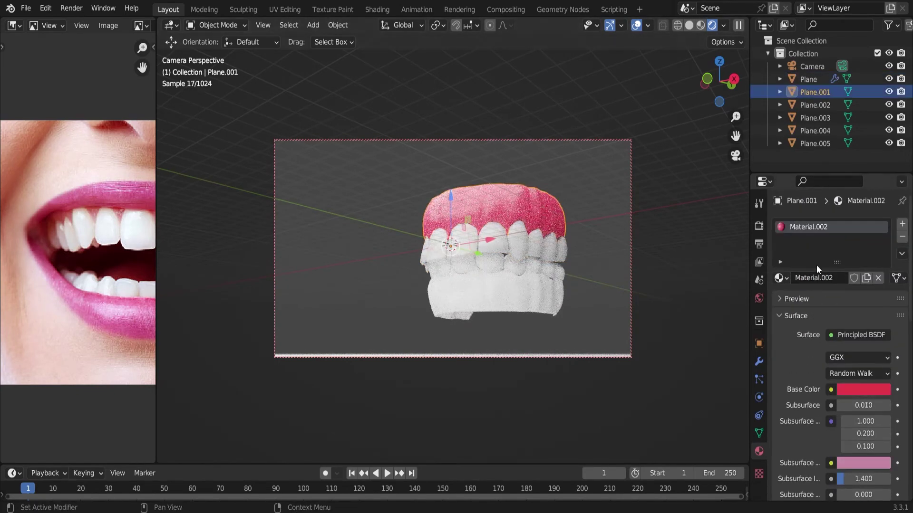
type("m")
key("Return")
left_click(537, 281)
Assign the existing Teeth material to the lower teeth.
left_click(778, 278)
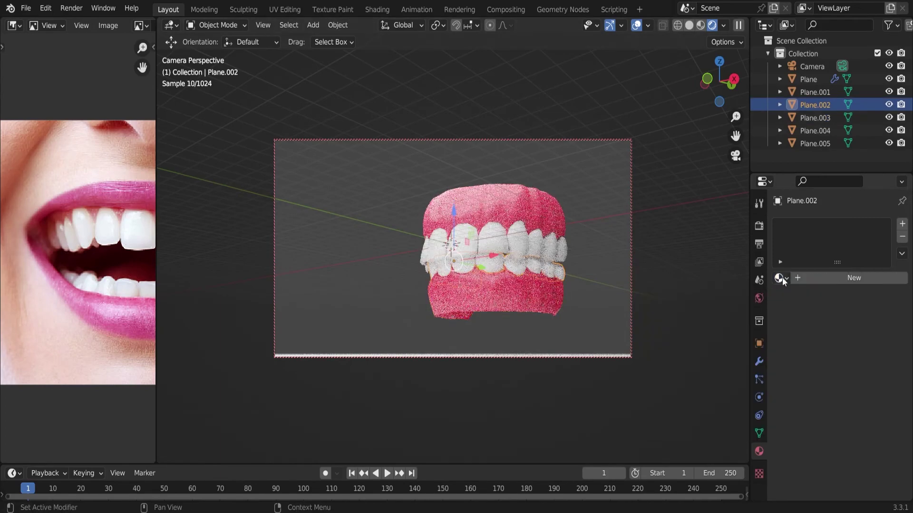
left_click(782, 277)
left_click(666, 332)
left_click(570, 290)
Cap render Max Samples at 20 and run a test render.
left_click(758, 298)
left_click(758, 225)
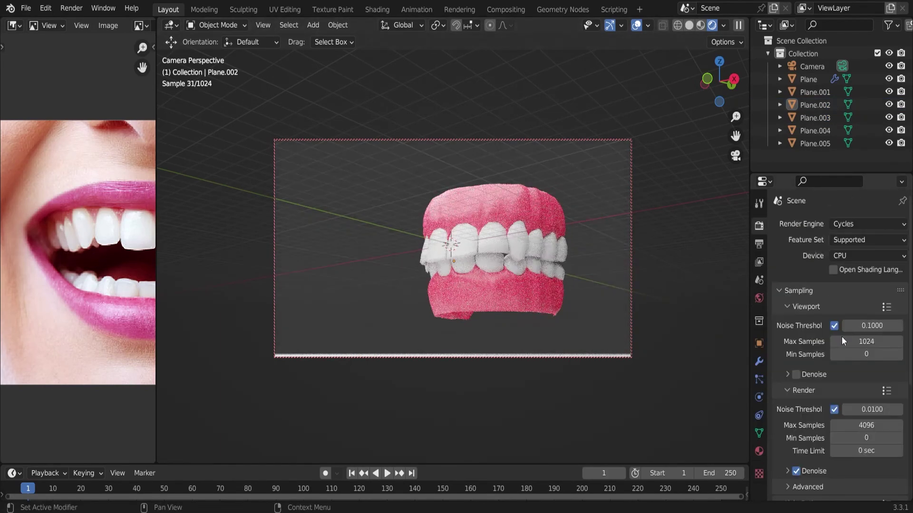
key("F12")
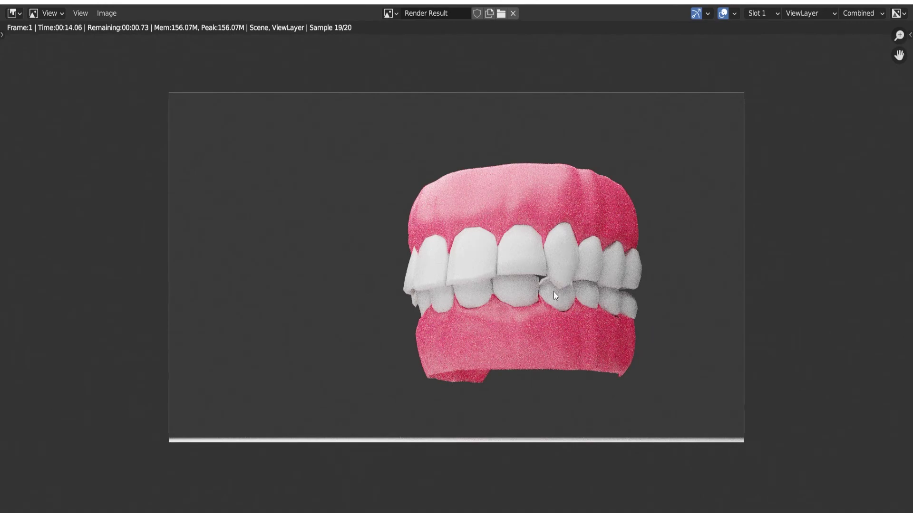
key("Escape")
mouse_move(527, 183)
middle_mouse_down()
mouse_move(534, 132)
mouse_move(447, 208)
middle_mouse_up()
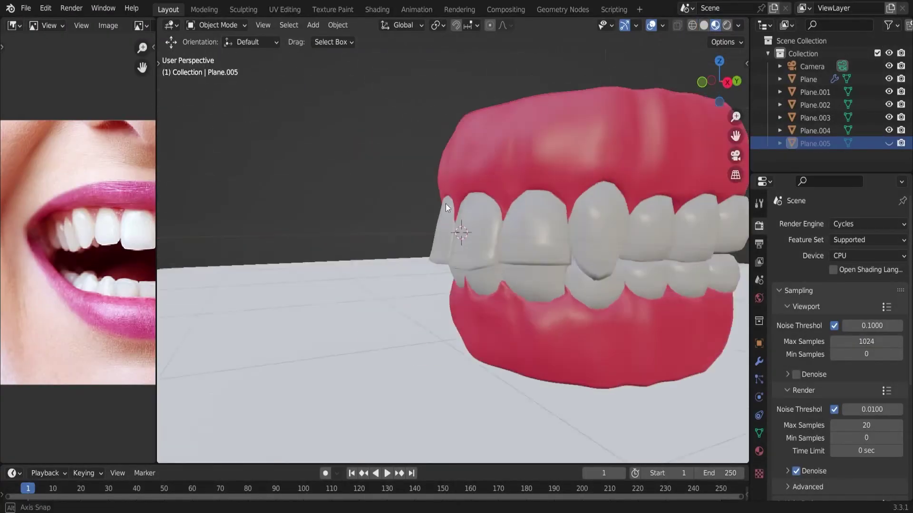
Apply the upper teeth's Mirror modifier and add a Subdivision modifier.
left_click(808, 224)
left_click(684, 395)
left_click(487, 350)
left_click(873, 245)
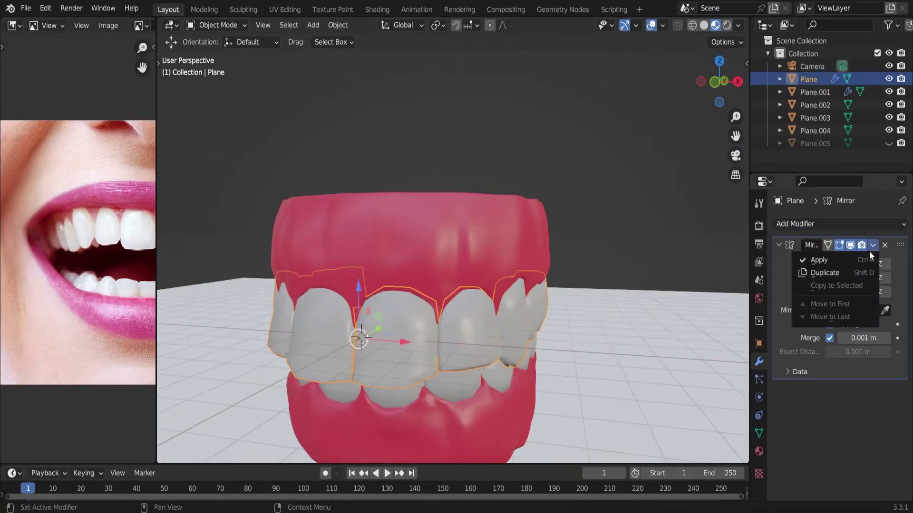
left_click(818, 260)
left_click(808, 223)
left_click(679, 426)
Remove Subdivision from the gums and upper teeth, then edit the upper teeth mesh.
key("KP_1")
scroll(577, 284, "up", 3)
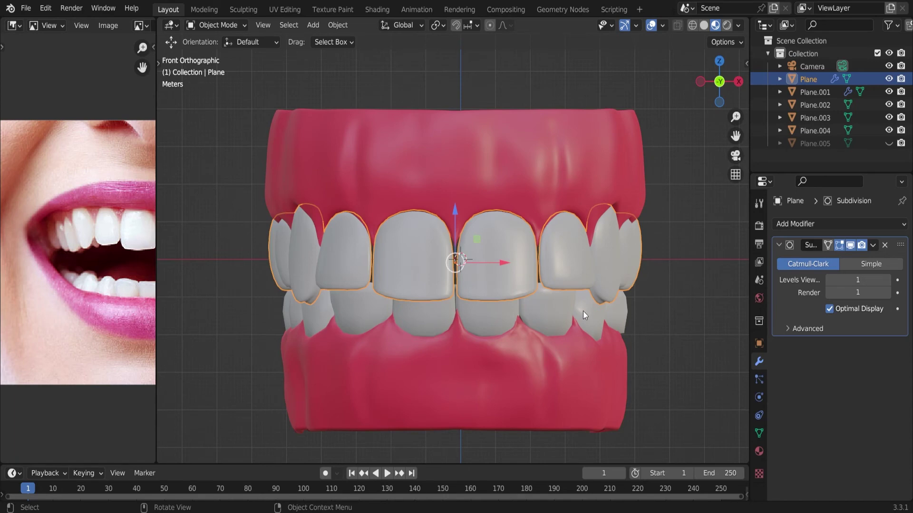
key("s")
key("Escape")
mouse_move(594, 309)
middle_mouse_down()
mouse_move(507, 287)
mouse_move(527, 303)
middle_mouse_up()
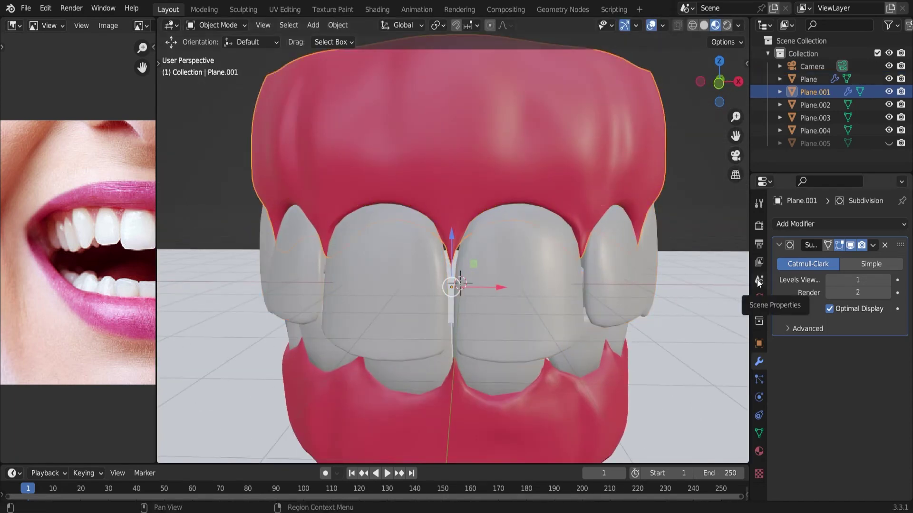
left_click(885, 245)
left_click(532, 267)
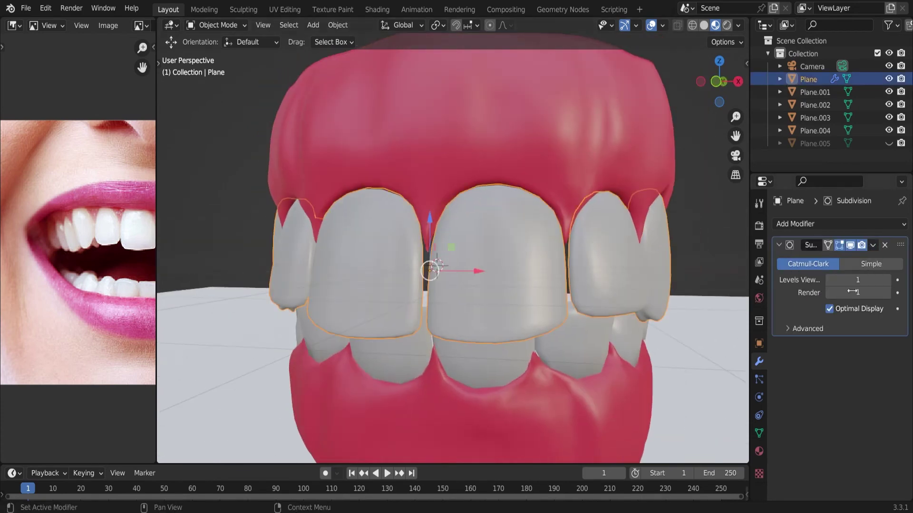
left_click(885, 245)
key("Tab")
Subdivide and vertex-smooth the upper teeth mesh.
key("s")
key("Escape")
scroll(475, 237, "down", 4)
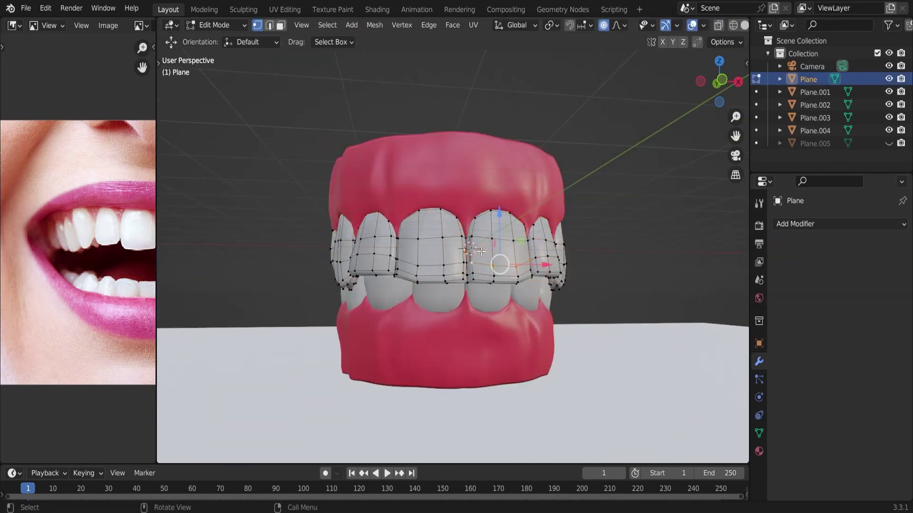
right_click(468, 228)
left_click(468, 228)
right_click(476, 233)
left_click(401, 25)
left_click(427, 184)
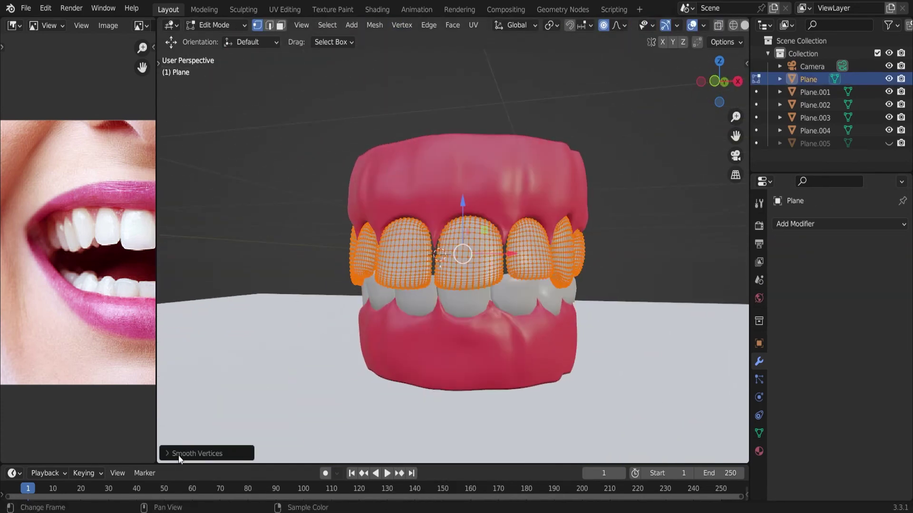
key("Tab")
Subdivide the lower teeth and smooth their vertices with Repeat 3.
middle_click_drag(494, 241, 455, 292)
left_click(455, 293)
key("Tab")
right_click(452, 258)
left_click(452, 258)
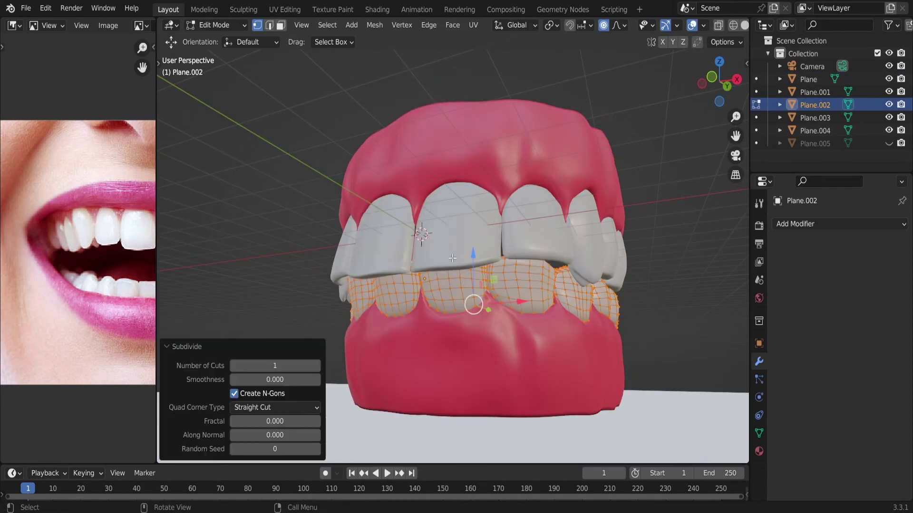
left_click(401, 25)
left_click(418, 164)
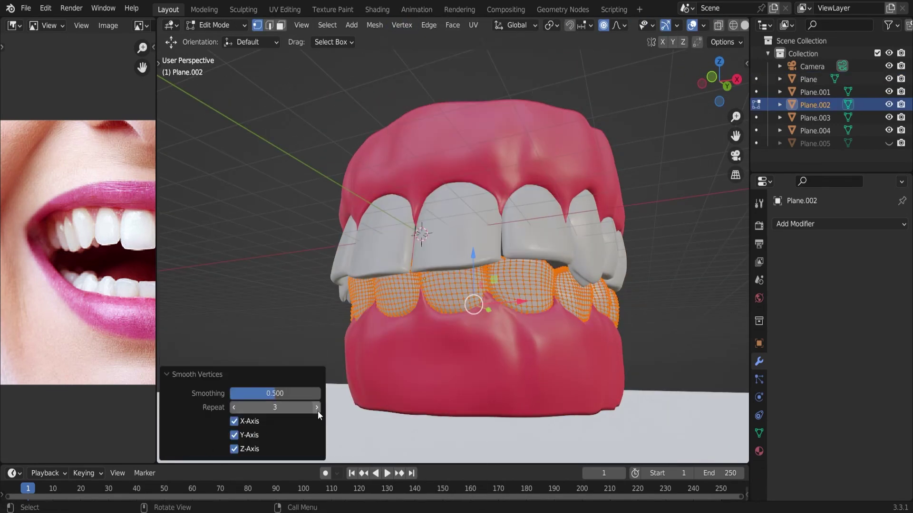
key("Tab")
Preview the camera view in Rendered shading and check the material and world settings.
key("KP_0")
key("z")
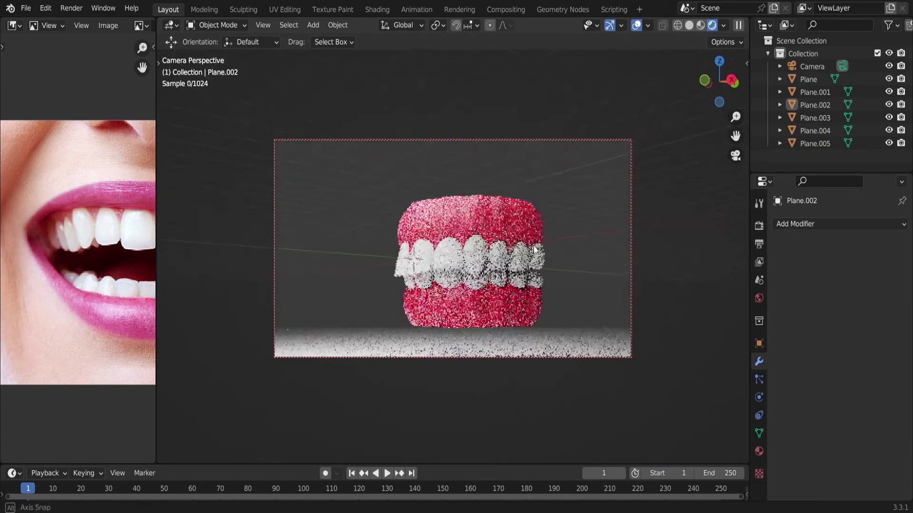
left_click(759, 451)
left_click(759, 298)
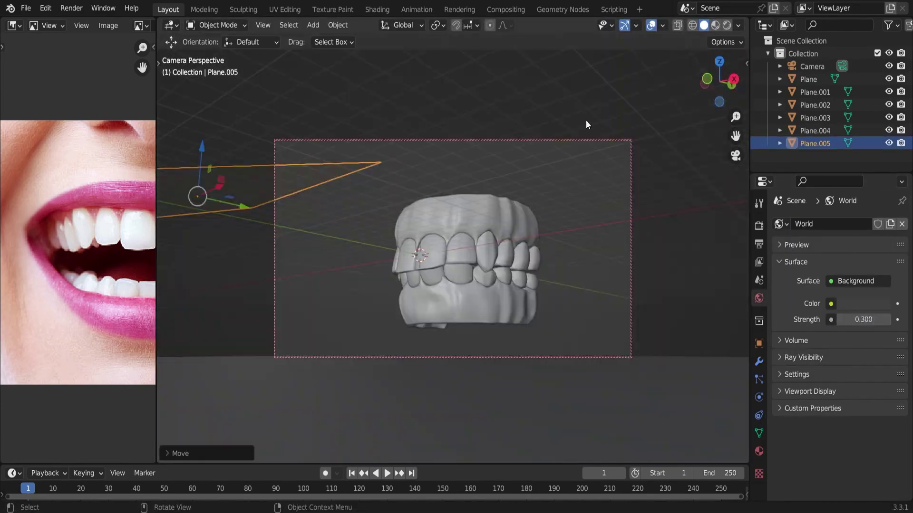
Rotate the backdrop plane around Y and resize it.
key("z")
key("r")
key("y")
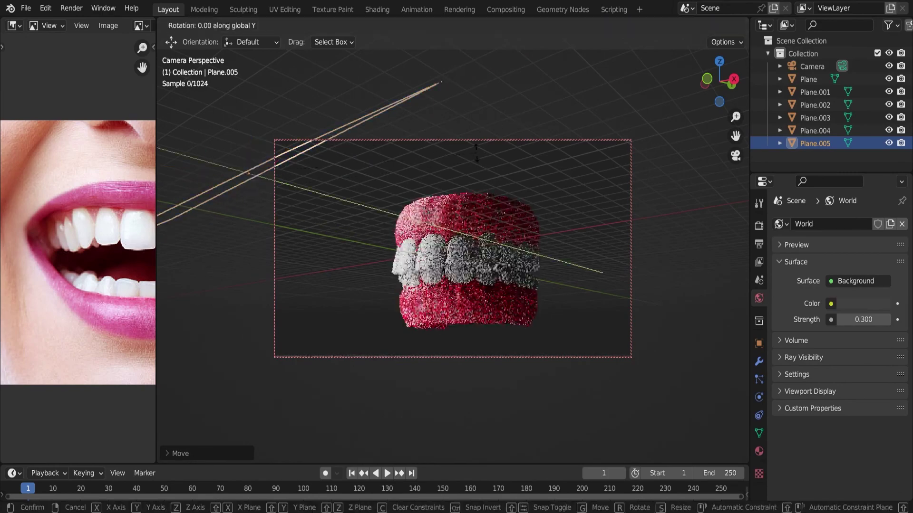
left_click(520, 165)
key("s")
left_click(525, 216)
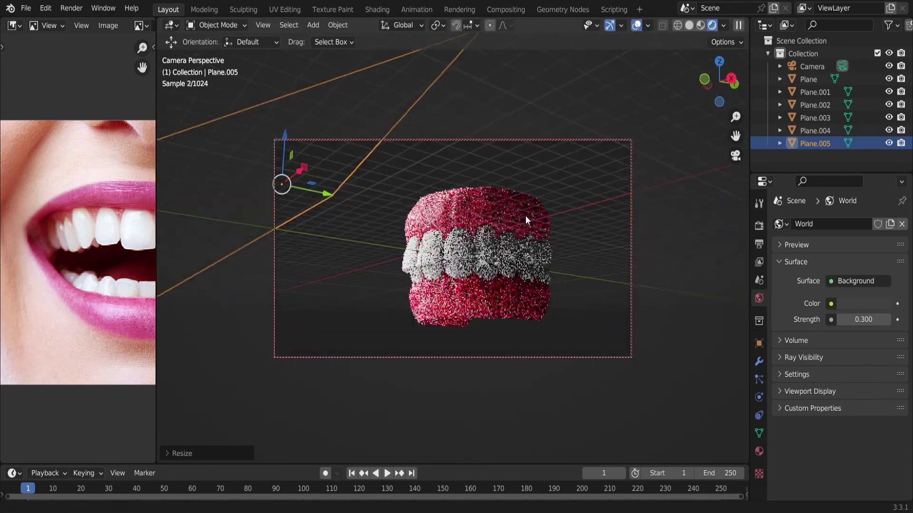
left_click(689, 25)
Render the scene and set up a Viewer backdrop in the Compositing workspace.
key("F12")
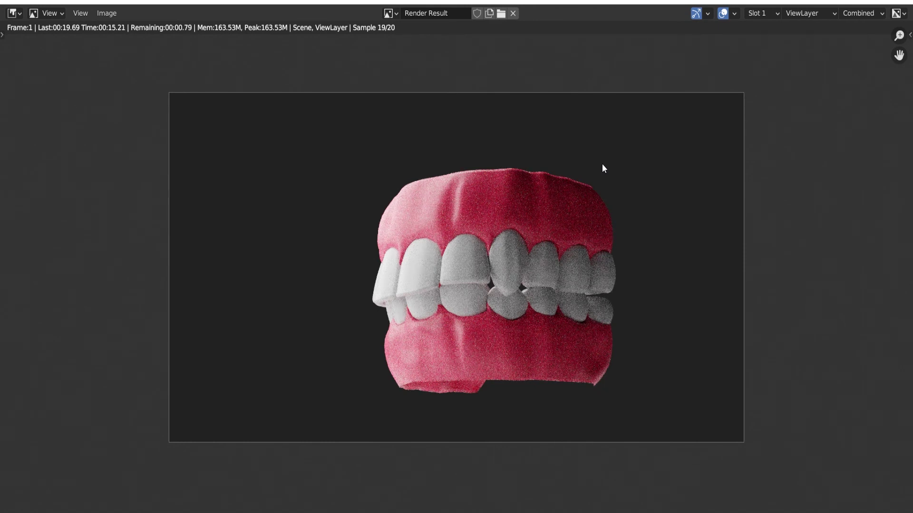
left_click(899, 11)
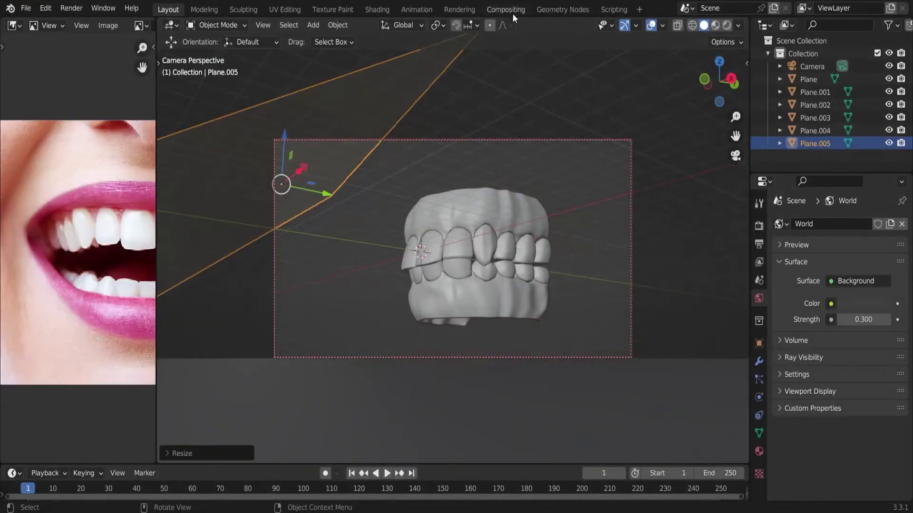
left_click(506, 10)
left_click_drag(306, 149, 165, 134)
left_click(165, 134, "ctrl+shift")
left_click(370, 198)
Insert a Glare filter node between Render Layers and Composite.
key("shift+a")
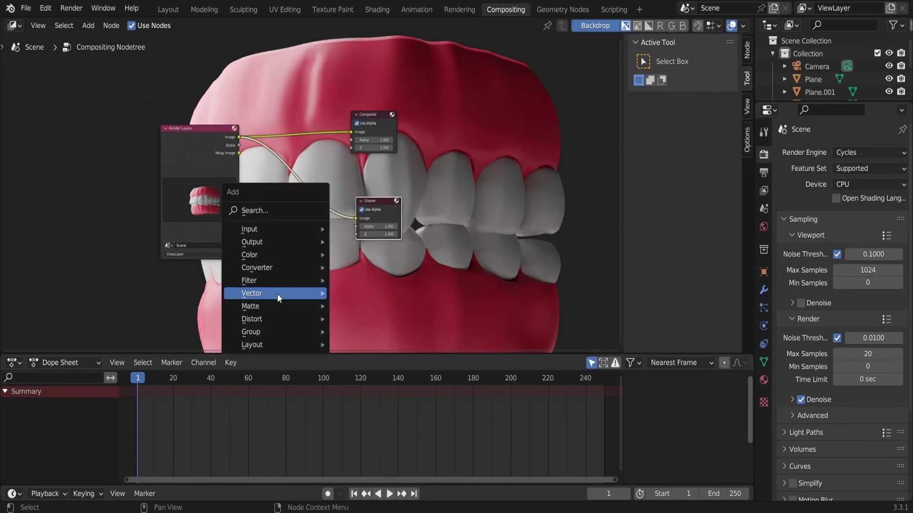
left_click(278, 293)
left_click(304, 205)
left_click(301, 216)
scroll(310, 173, "down", 6)
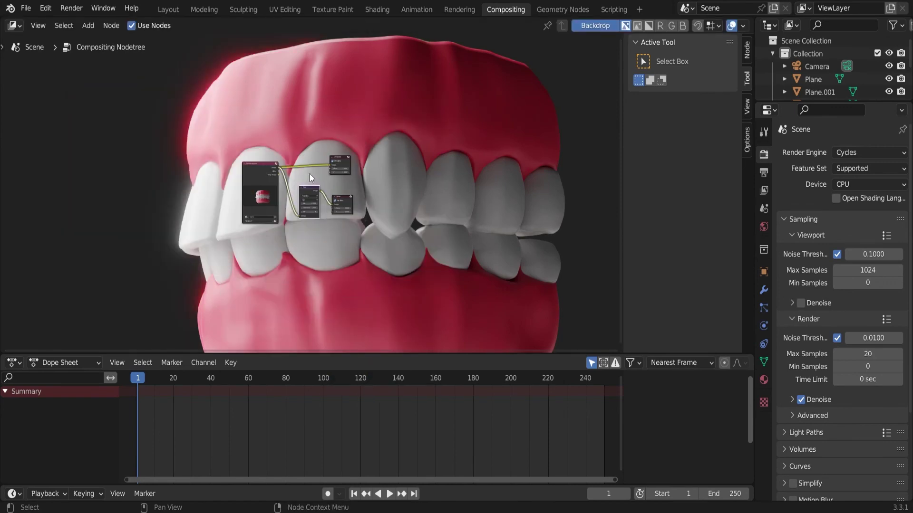
middle_click_drag(309, 173, 422, 156)
left_click(169, 9)
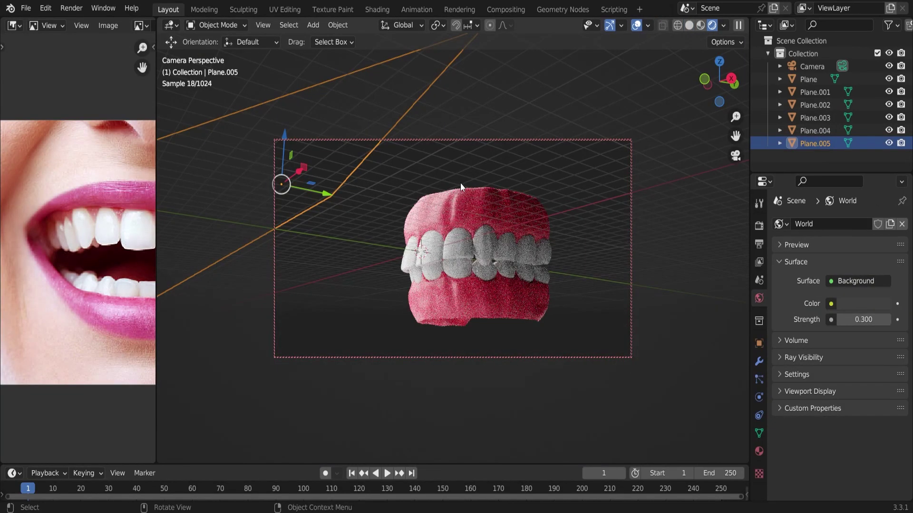
Nudge the camera framing and preview the glowing teeth in Rendered shading.
mouse_move(460, 182)
middle_mouse_down()
mouse_move(457, 190)
mouse_move(518, 195)
middle_mouse_up()
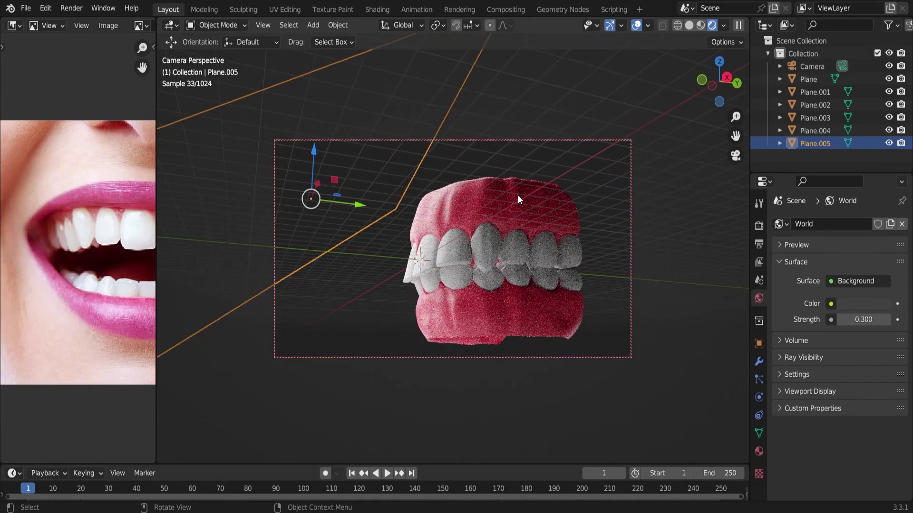
key("z")
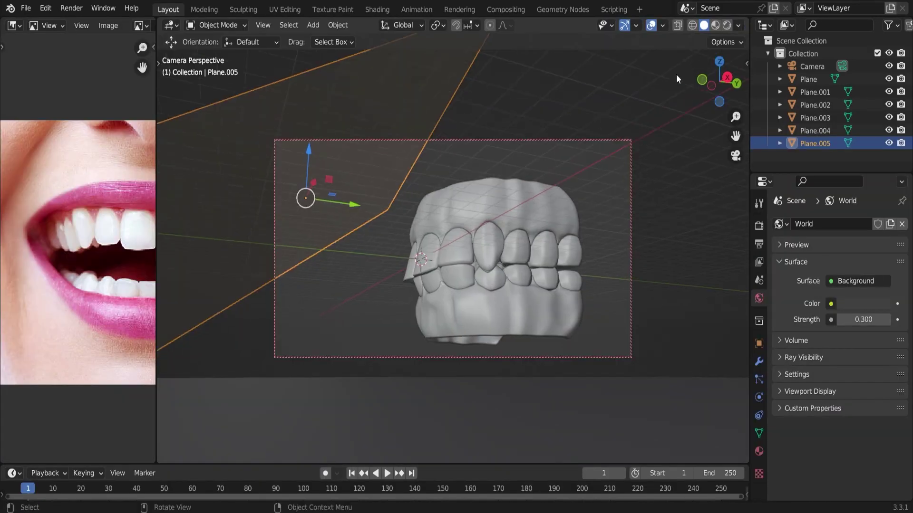
key("z")
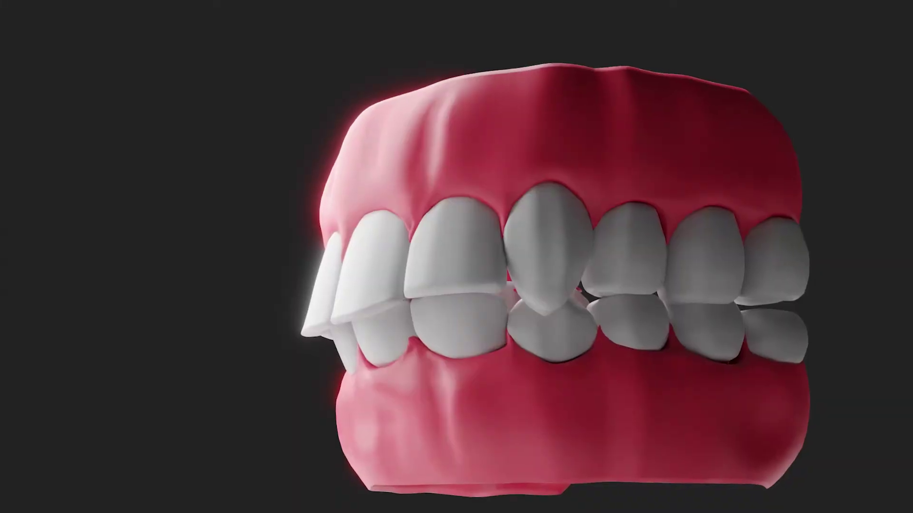